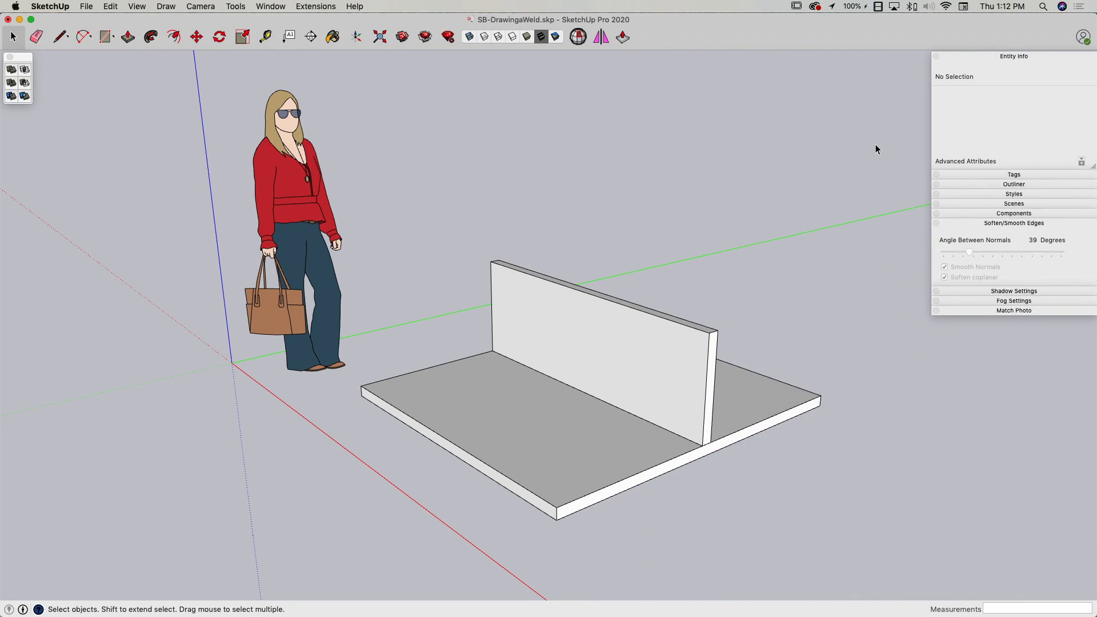
# Step: Examine the joint where the upright plate meets the base plate
pyautogui.click(695, 354)
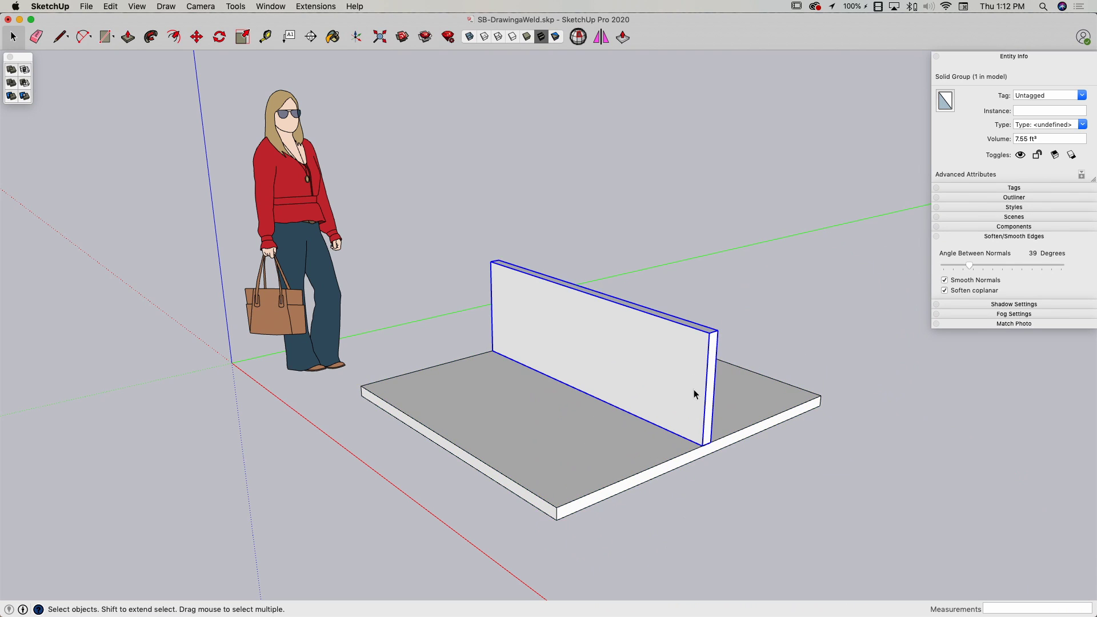
pyautogui.scroll(5, 693, 390)
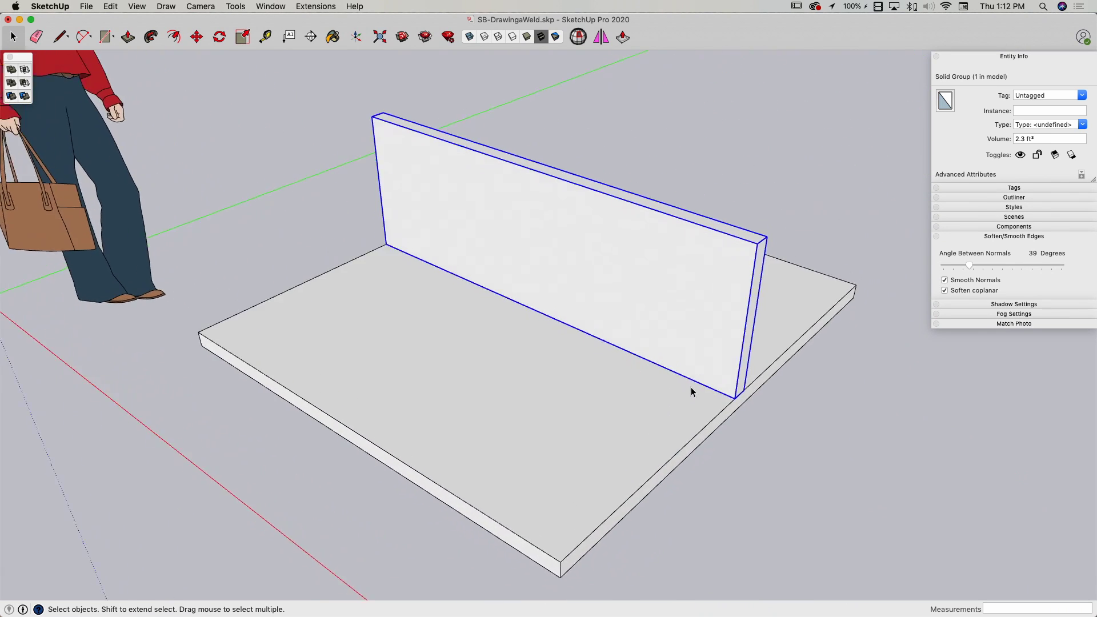
pyautogui.scroll(8, 691, 391)
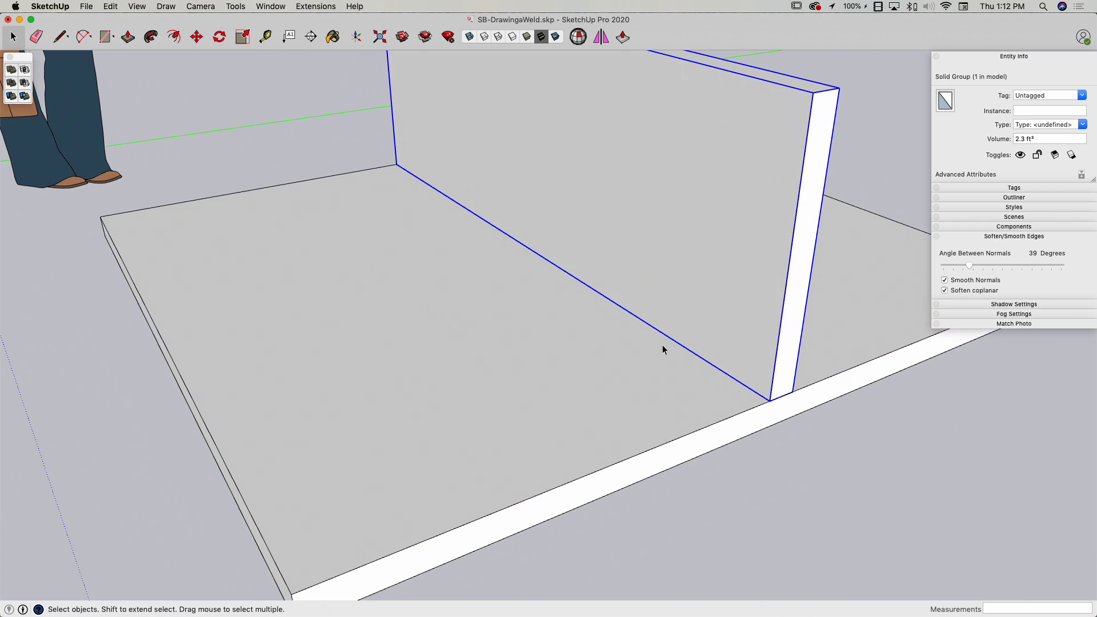
pyautogui.moveTo(663, 345)
pyautogui.mouseDown(button='middle')
pyautogui.moveTo(611, 332)
pyautogui.moveTo(491, 332)
pyautogui.mouseUp(button='middle')
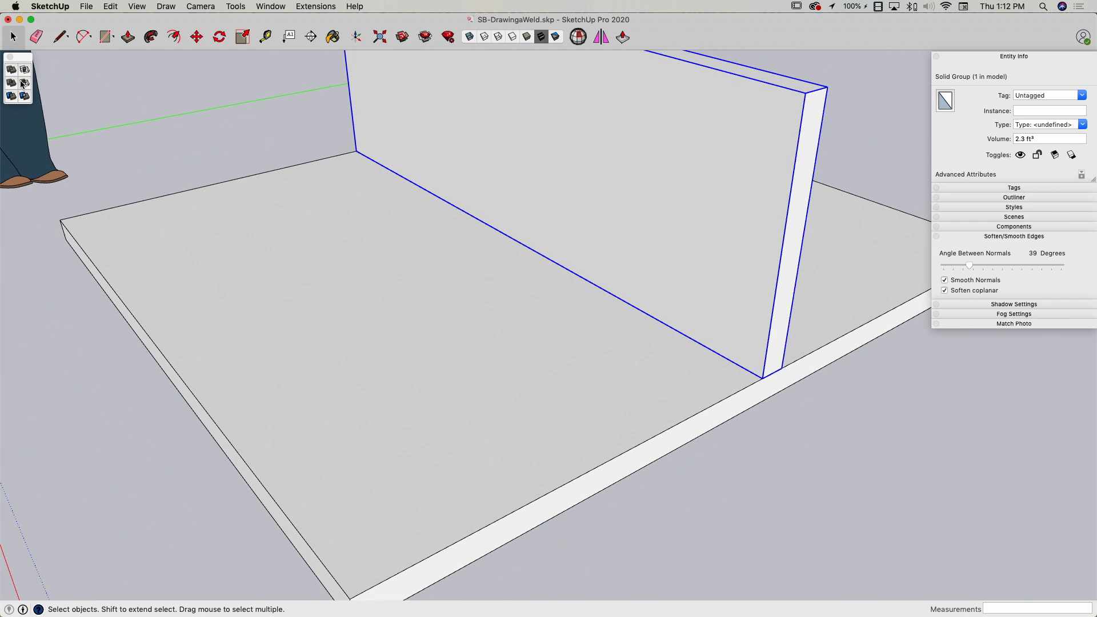
pyautogui.moveTo(457, 331); pyautogui.dragTo(602, 334, button='middle')
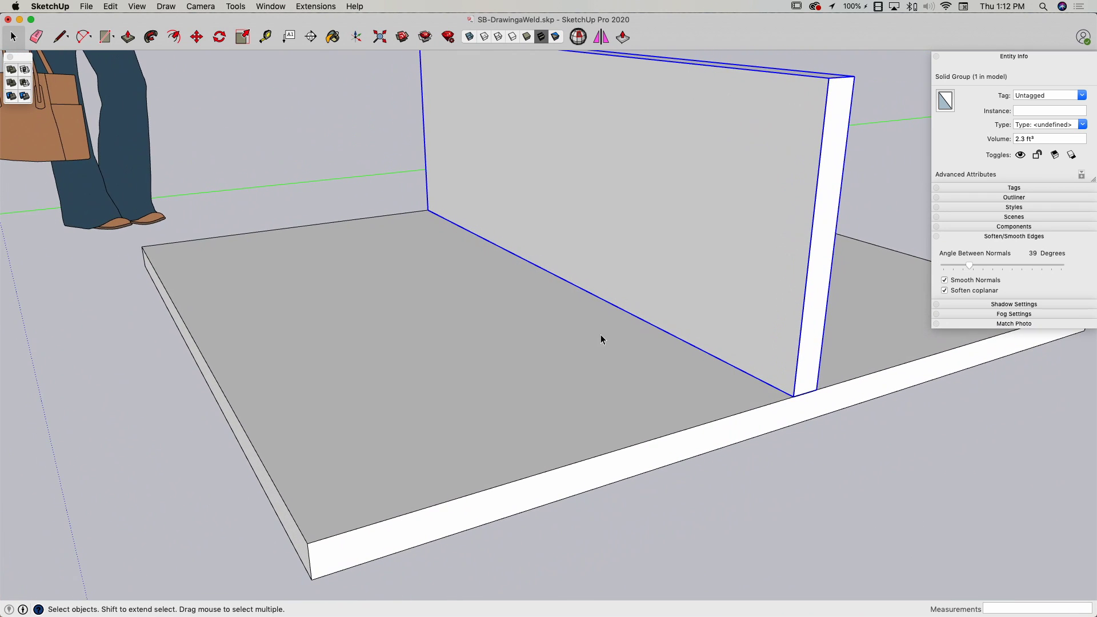
pyautogui.click(810, 513)
pyautogui.moveTo(622, 374); pyautogui.dragTo(633, 355, button='middle')
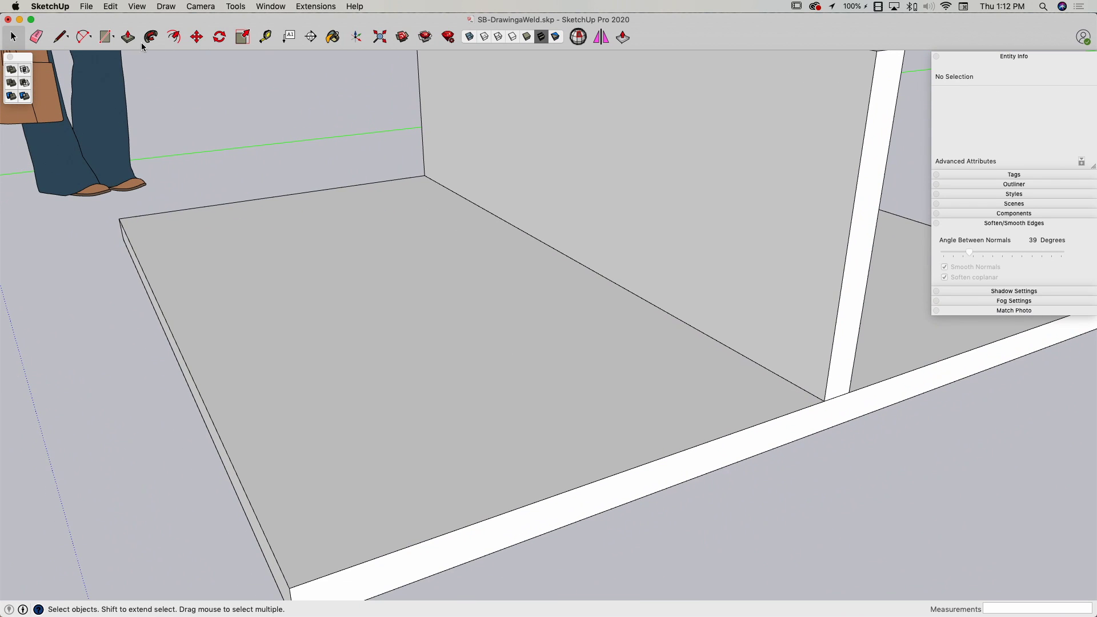
pyautogui.click(108, 40)
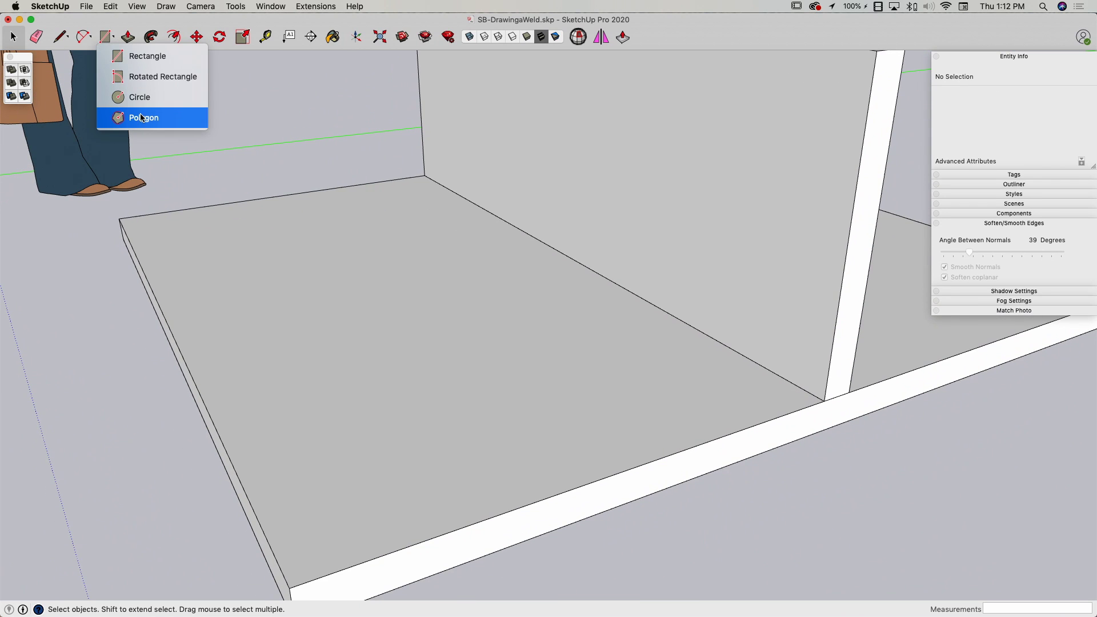
pyautogui.click(120, 116)
pyautogui.moveTo(532, 309); pyautogui.dragTo(517, 427, button='middle')
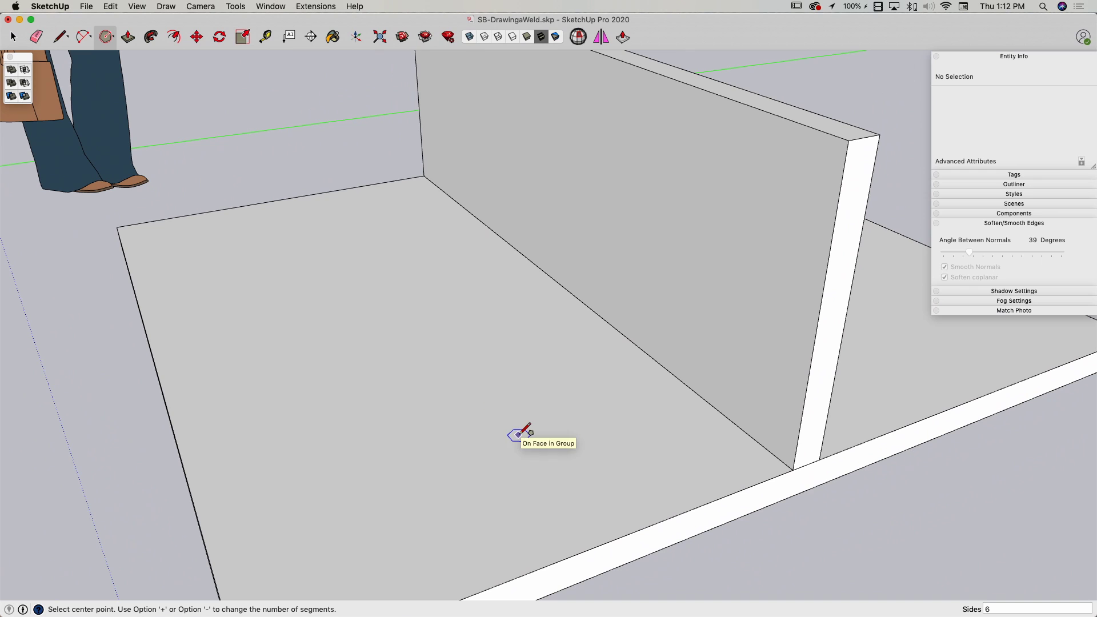
pyautogui.click(519, 434)
pyautogui.press('Escape')
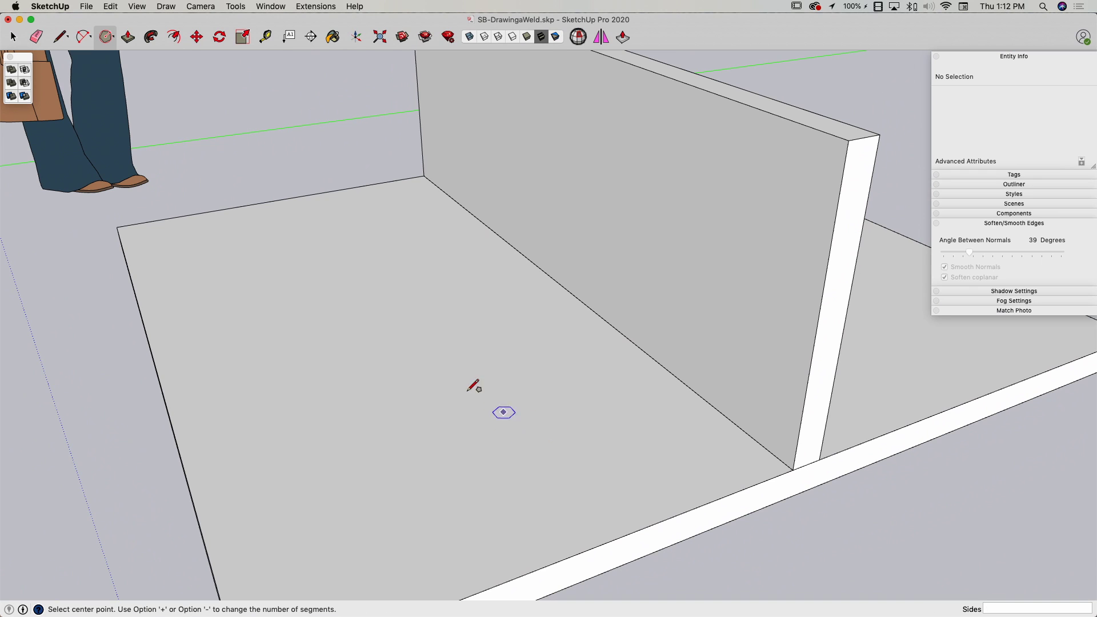
# Step: Draw an eight-segment circle with a radius of about 3 1/16" on the base plate, in front of the upright plate
pyautogui.click(106, 49)
pyautogui.click(137, 95)
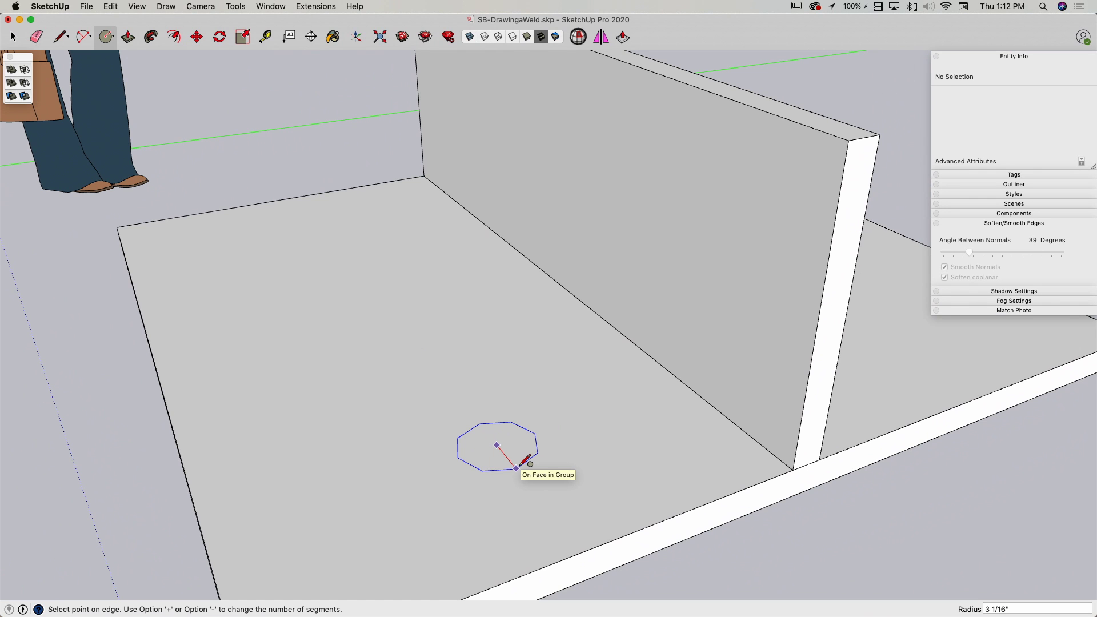
pyautogui.scroll(5, 524, 463)
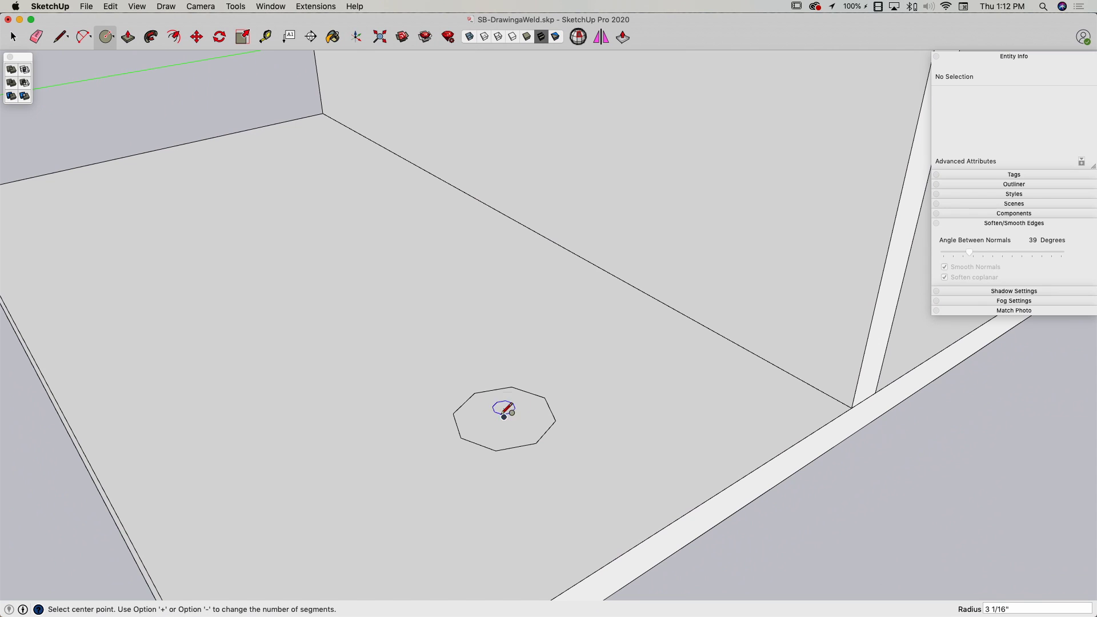
# Step: Push/pull the eight-sided face up about 2 1/2" to form a short solid block
pyautogui.press('p')
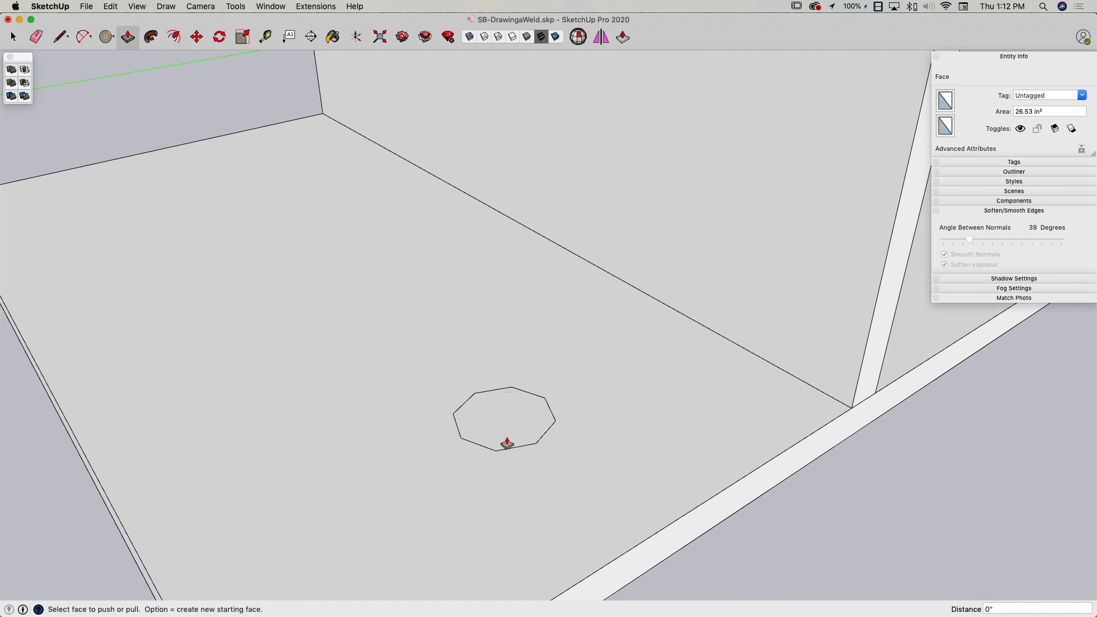
pyautogui.moveTo(502, 442); pyautogui.dragTo(504, 402)
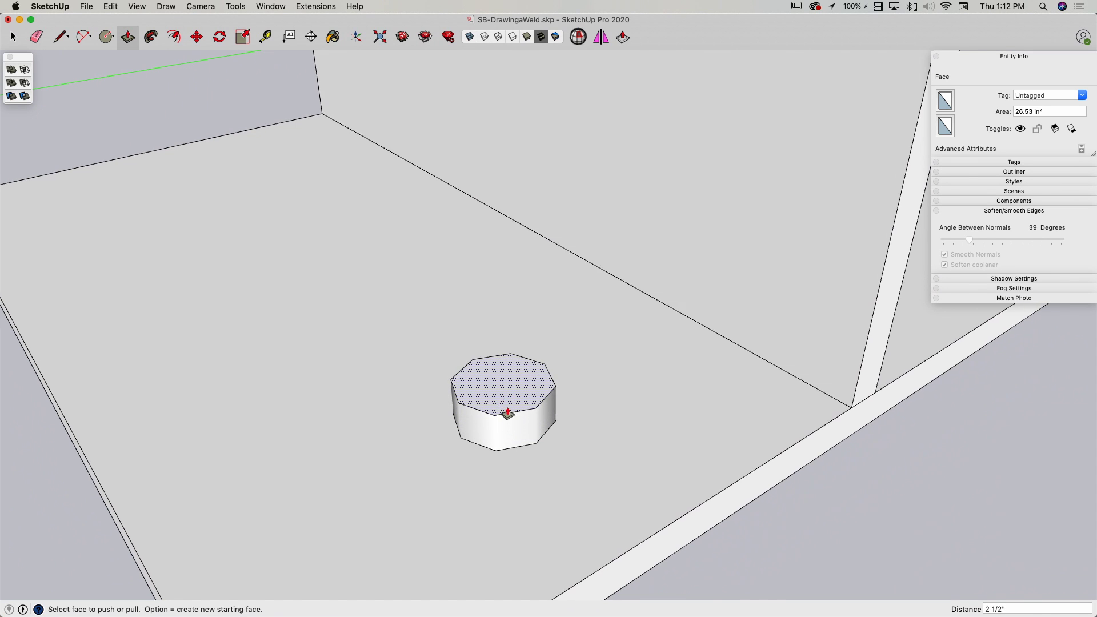
pyautogui.moveTo(507, 413); pyautogui.dragTo(512, 434, button='middle')
pyautogui.scroll(5, 446, 443)
pyautogui.scroll(1, 377, 407)
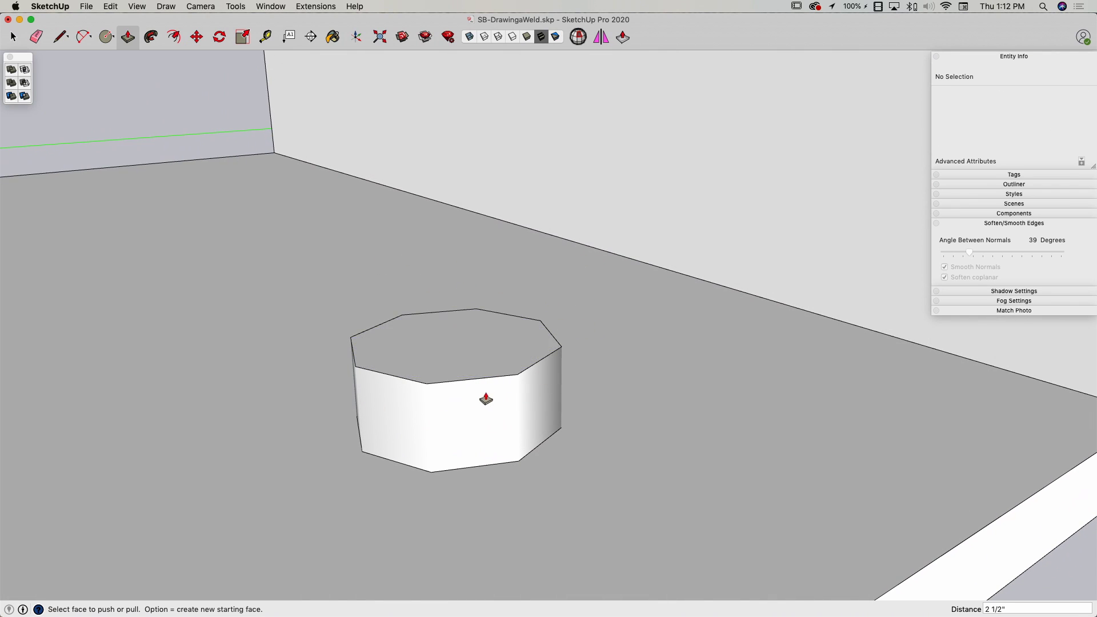
pyautogui.moveTo(543, 417); pyautogui.dragTo(443, 443, button='middle')
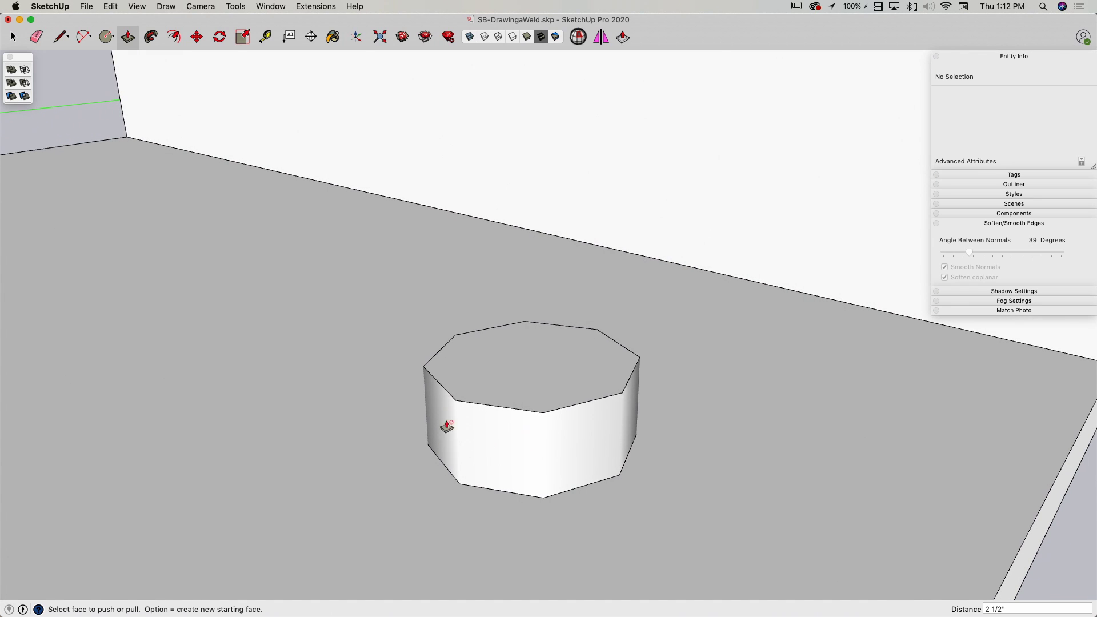
pyautogui.moveTo(557, 454)
pyautogui.mouseDown(button='middle')
pyautogui.moveTo(524, 444)
pyautogui.moveTo(556, 436)
pyautogui.moveTo(578, 286)
pyautogui.moveTo(551, 444)
pyautogui.moveTo(589, 429)
pyautogui.moveTo(529, 431)
pyautogui.moveTo(534, 365)
pyautogui.mouseUp(button='middle')
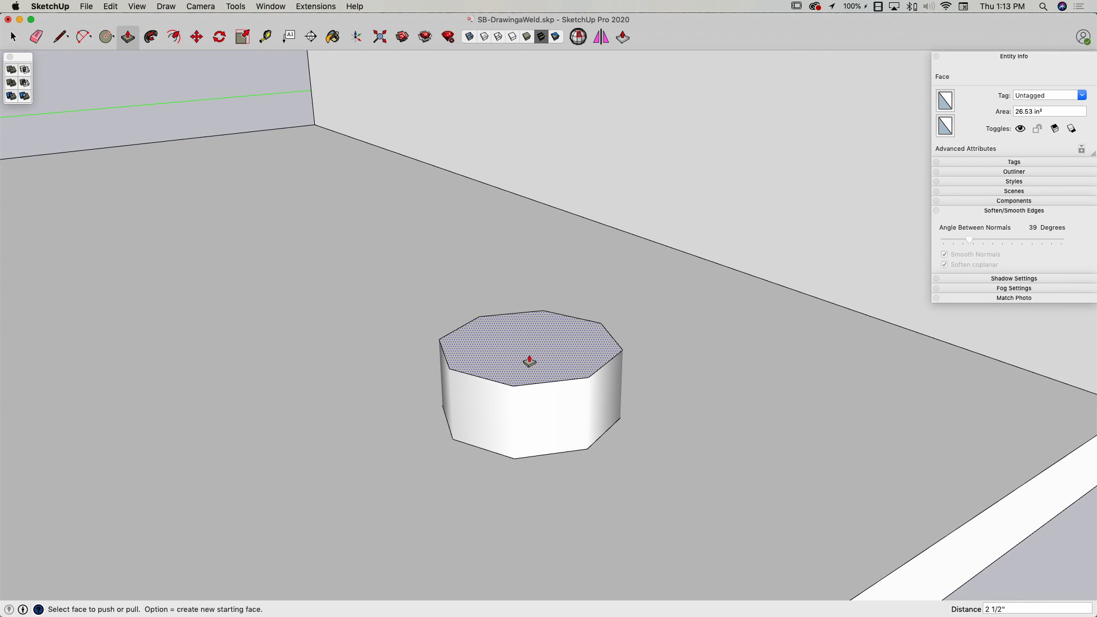
# Step: Offset the outline of the block's top face inward by about 1 5/16"
pyautogui.click(520, 327)
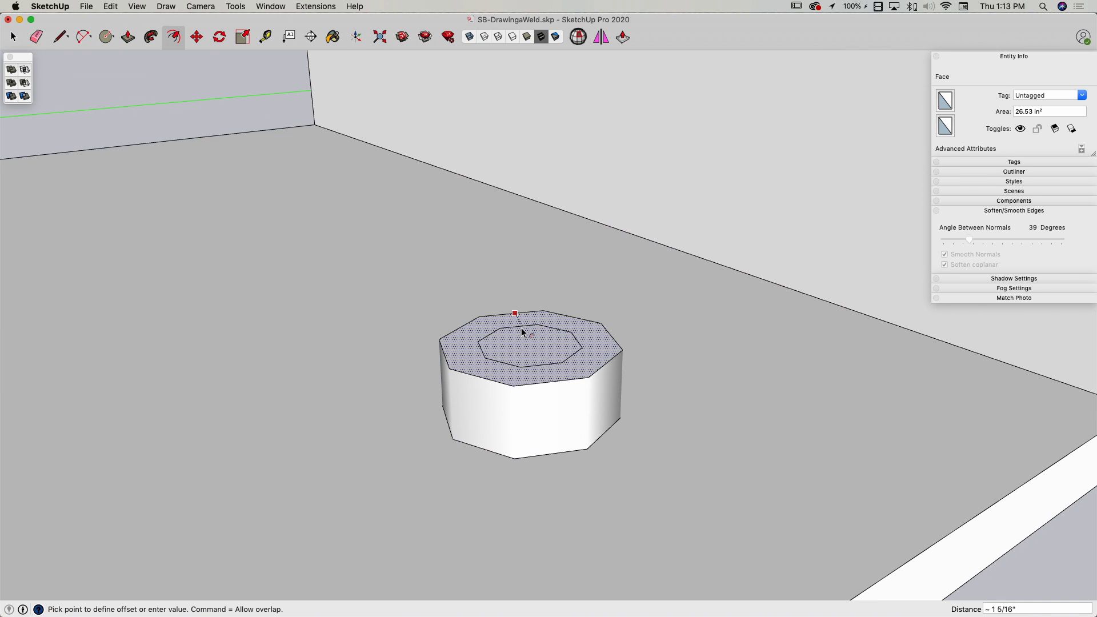
pyautogui.click(526, 336)
pyautogui.moveTo(527, 334)
pyautogui.mouseDown(button='middle')
pyautogui.moveTo(540, 357)
pyautogui.moveTo(523, 352)
pyautogui.moveTo(518, 368)
pyautogui.mouseUp(button='middle')
pyautogui.scroll(3, 531, 351)
# Step: Move the inner top face straight up about 3/4" so the block's upper sides slope inward
pyautogui.press('space')
pyautogui.click(526, 352)
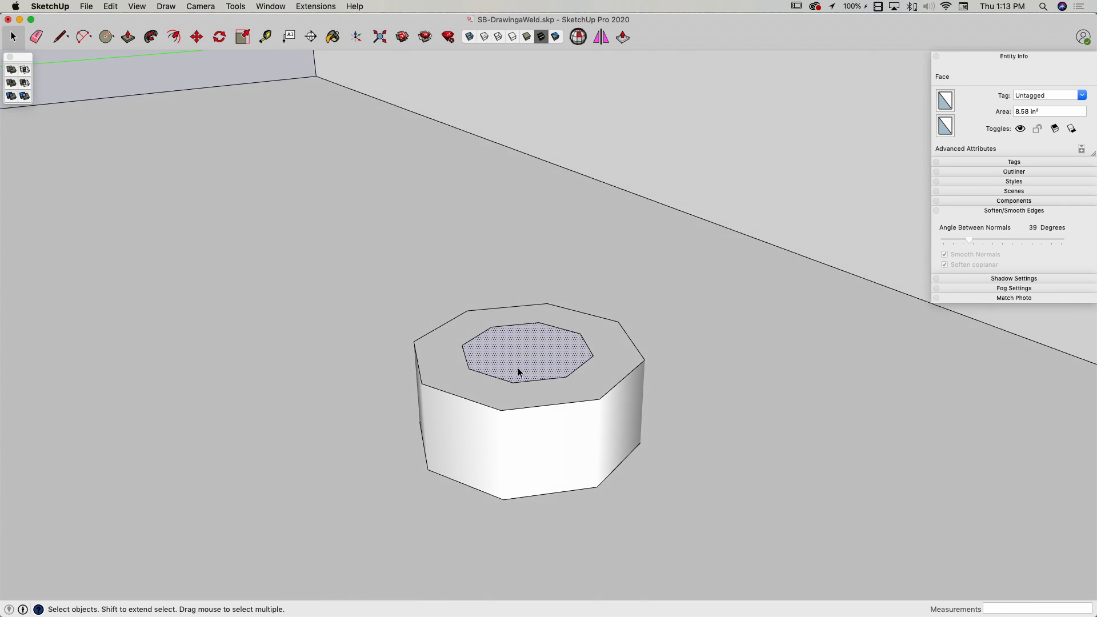
pyautogui.press('m')
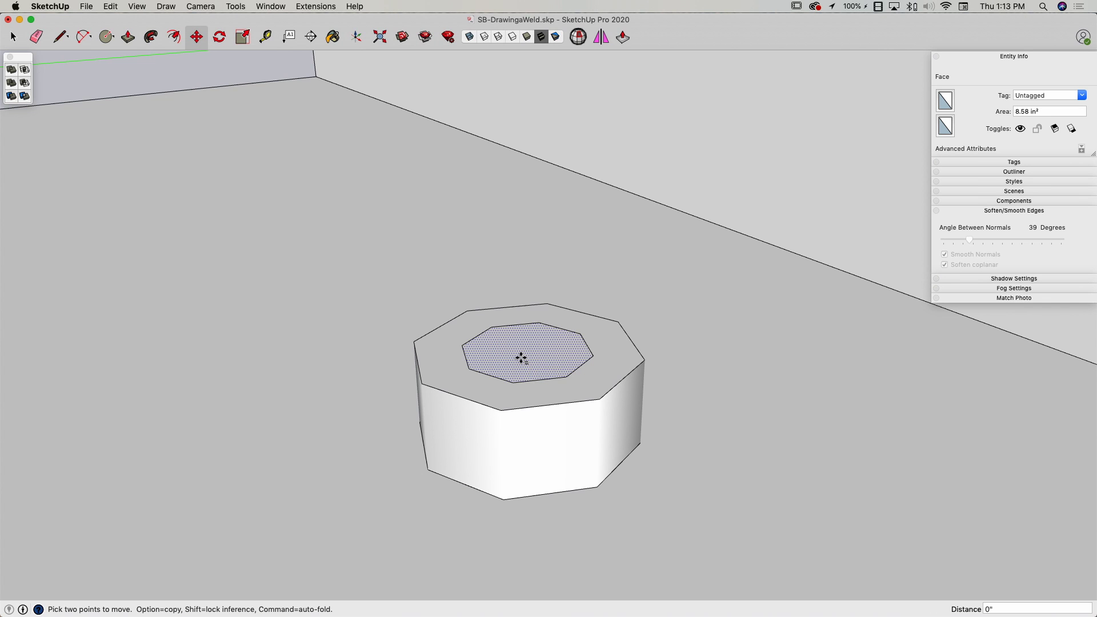
pyautogui.click(521, 358)
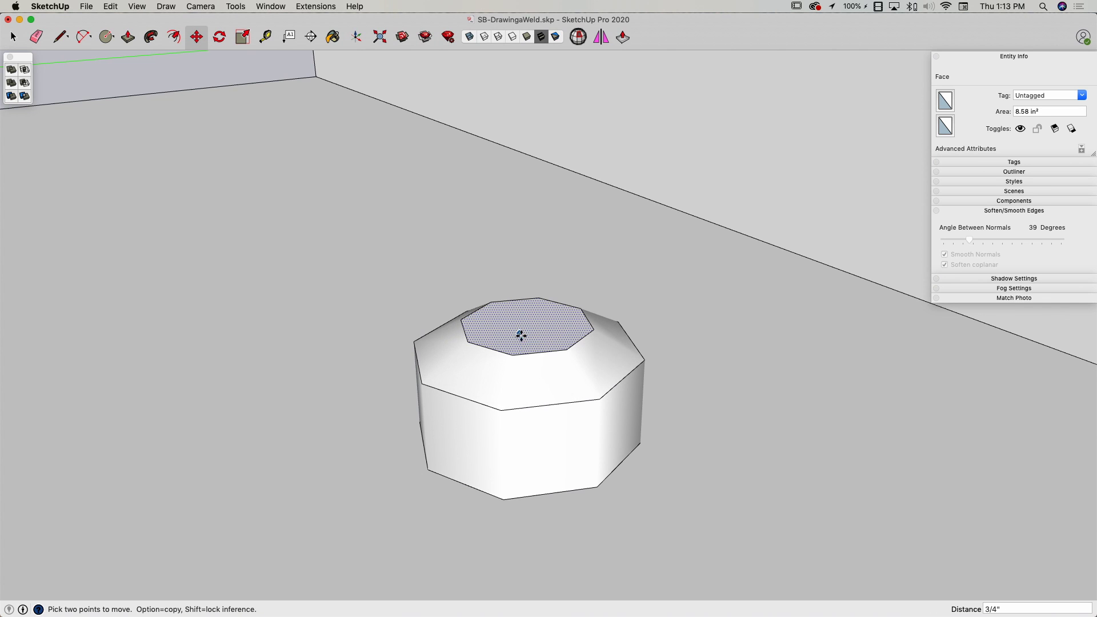
pyautogui.moveTo(521, 335); pyautogui.dragTo(520, 453, button='middle')
# Step: Soften all edges of the whole block, including coplanar ones, with the angle between normals set to 60 degrees
pyautogui.press('space')
pyautogui.click(500, 452)
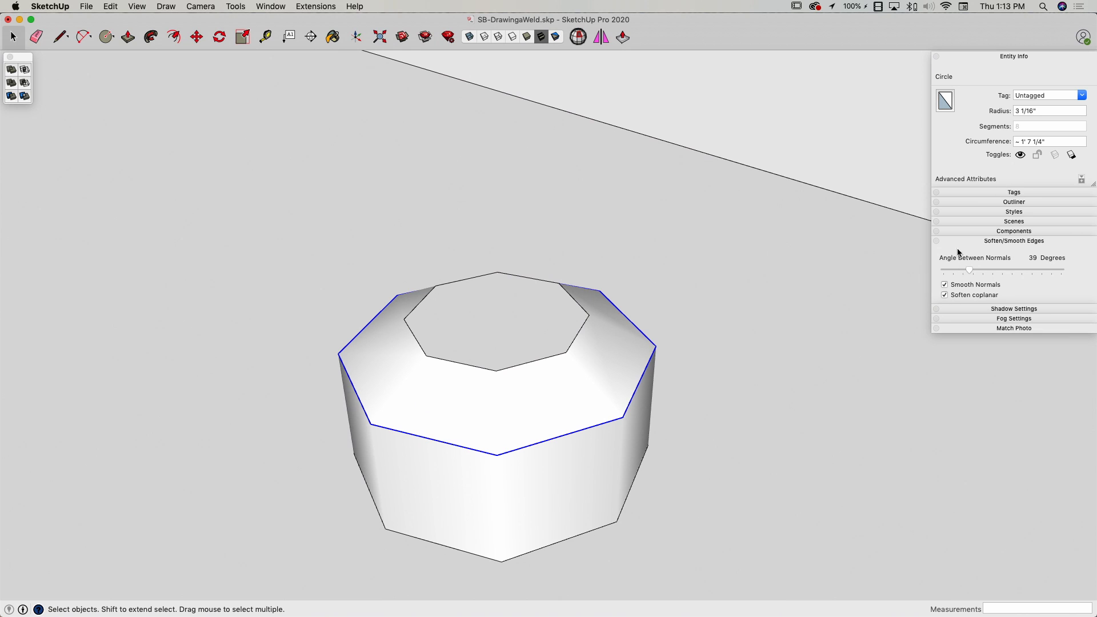
pyautogui.tripleClick(510, 382)
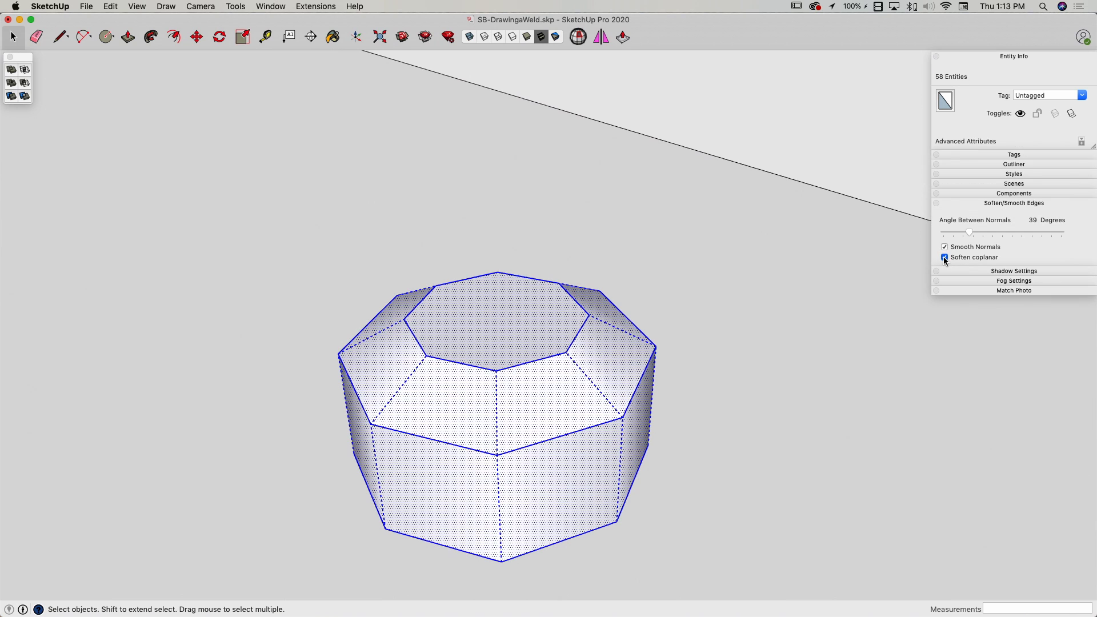
pyautogui.click(945, 257)
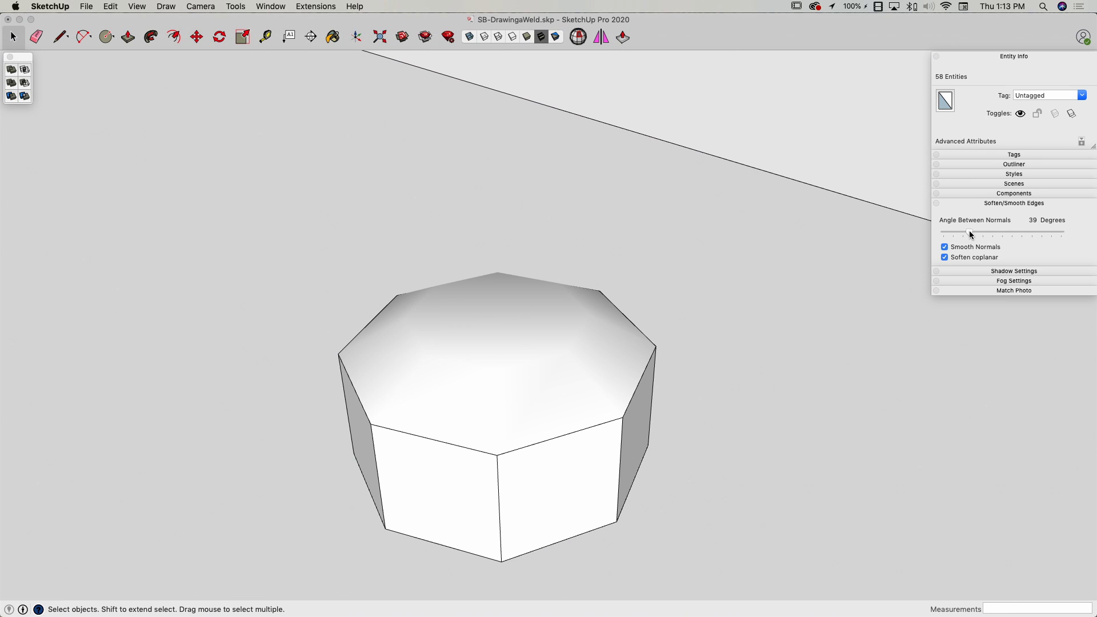
pyautogui.moveTo(971, 234); pyautogui.dragTo(984, 233)
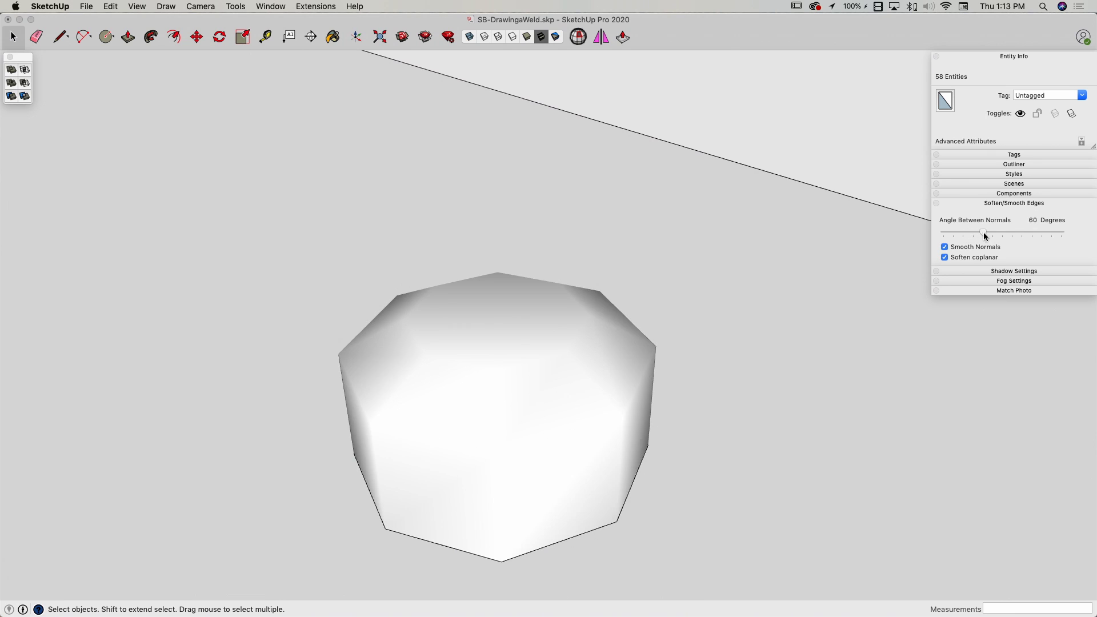
pyautogui.moveTo(734, 436); pyautogui.dragTo(549, 398, button='middle')
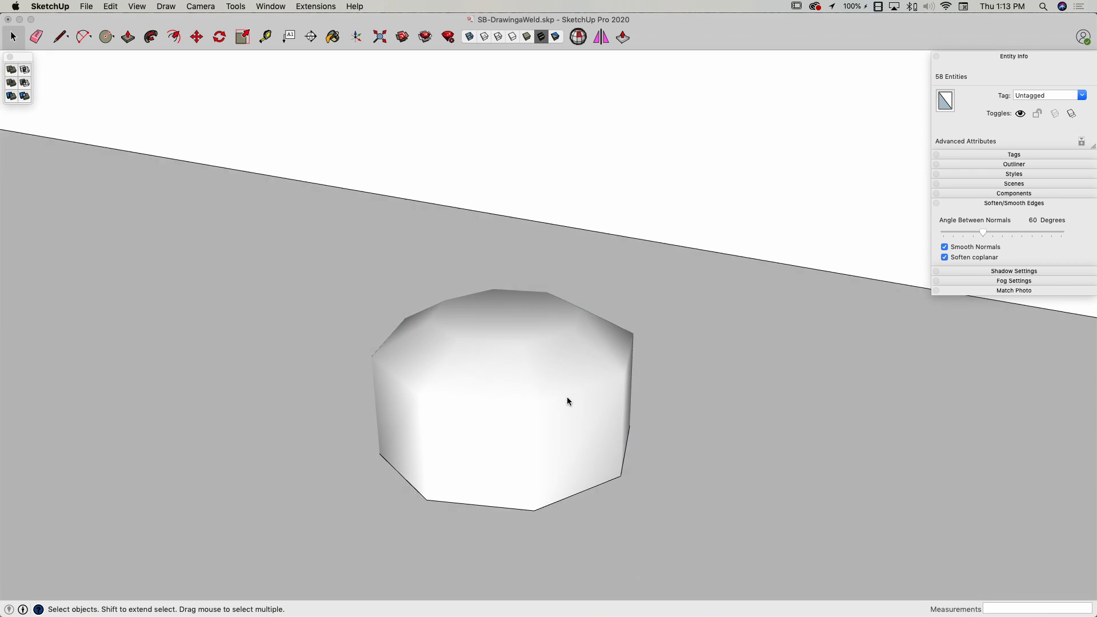
# Step: Try grouping only the block's smoothed outer surface and its bounding edges
pyautogui.click(567, 398)
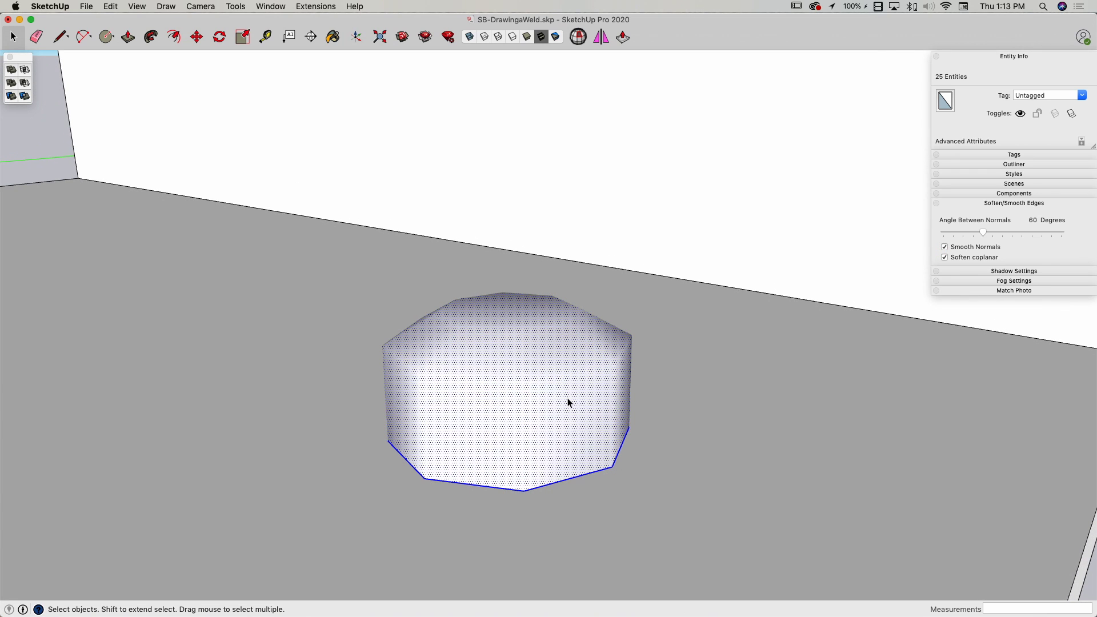
pyautogui.rightClick(567, 398)
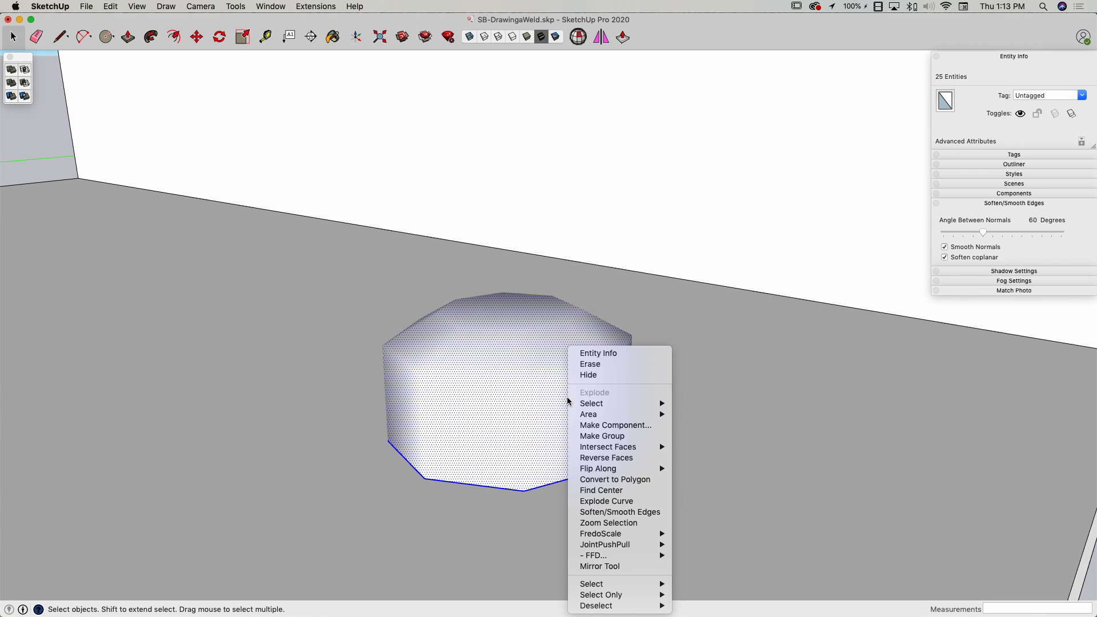
pyautogui.click(629, 440)
pyautogui.moveTo(530, 383)
pyautogui.mouseDown(button='middle')
pyautogui.moveTo(539, 287)
pyautogui.moveTo(522, 393)
pyautogui.moveTo(505, 375)
pyautogui.moveTo(529, 446)
pyautogui.moveTo(544, 385)
pyautogui.moveTo(527, 395)
pyautogui.mouseUp(button='middle')
pyautogui.moveTo(740, 171); pyautogui.dragTo(533, 399, button='middle')
pyautogui.scroll(6, 530, 383)
pyautogui.scroll(-5, 529, 389)
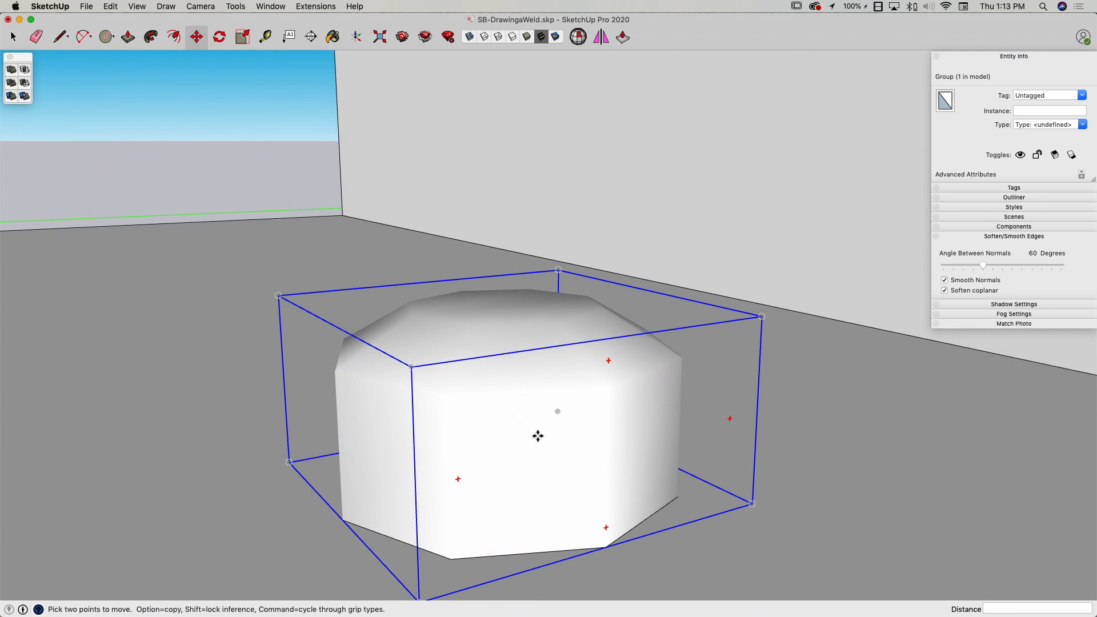
# Step: Lift the group off the base plate to check its underside, and undo the move and the grouping
pyautogui.click(538, 436)
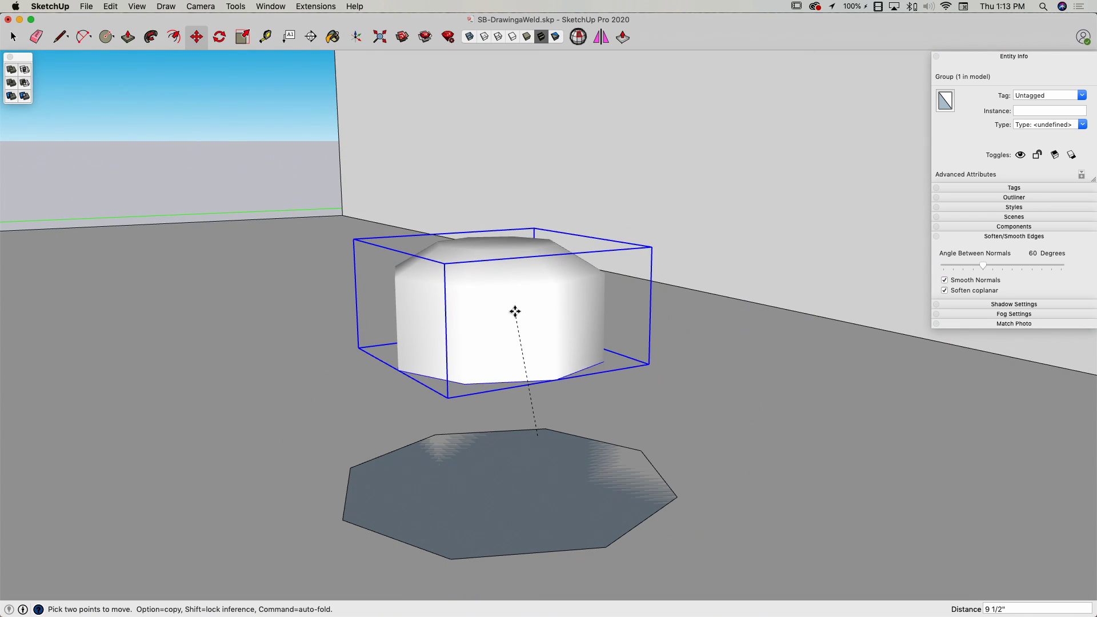
pyautogui.click(527, 371)
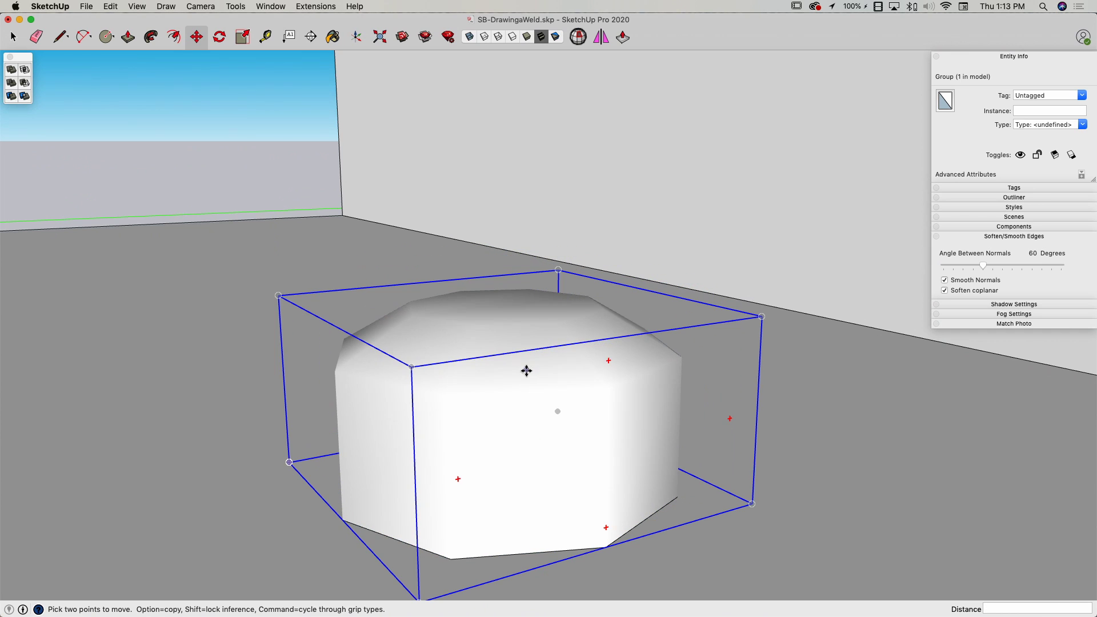
pyautogui.press('space')
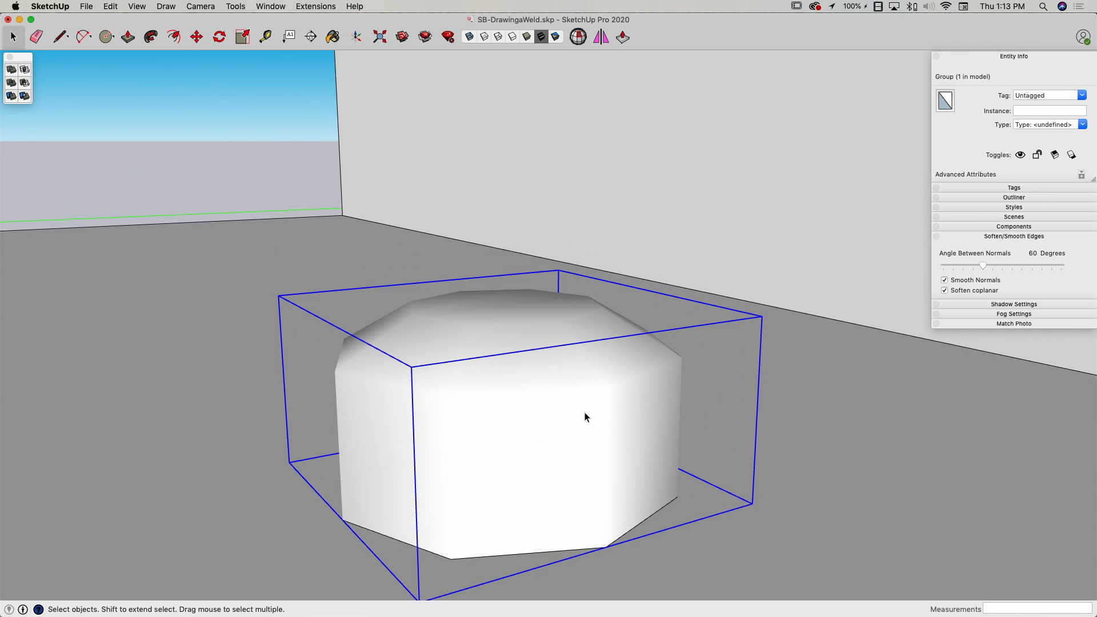
pyautogui.click(765, 434)
# Step: Group all connected geometry of the smoothed block, including its bottom face
pyautogui.tripleClick(553, 427)
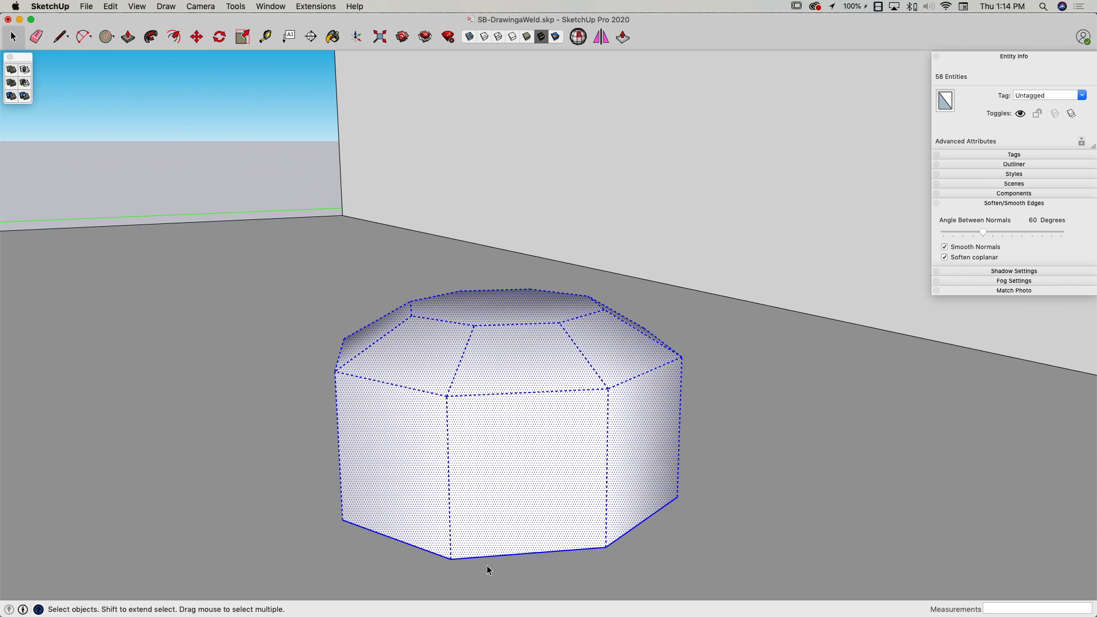
pyautogui.rightClick(541, 404)
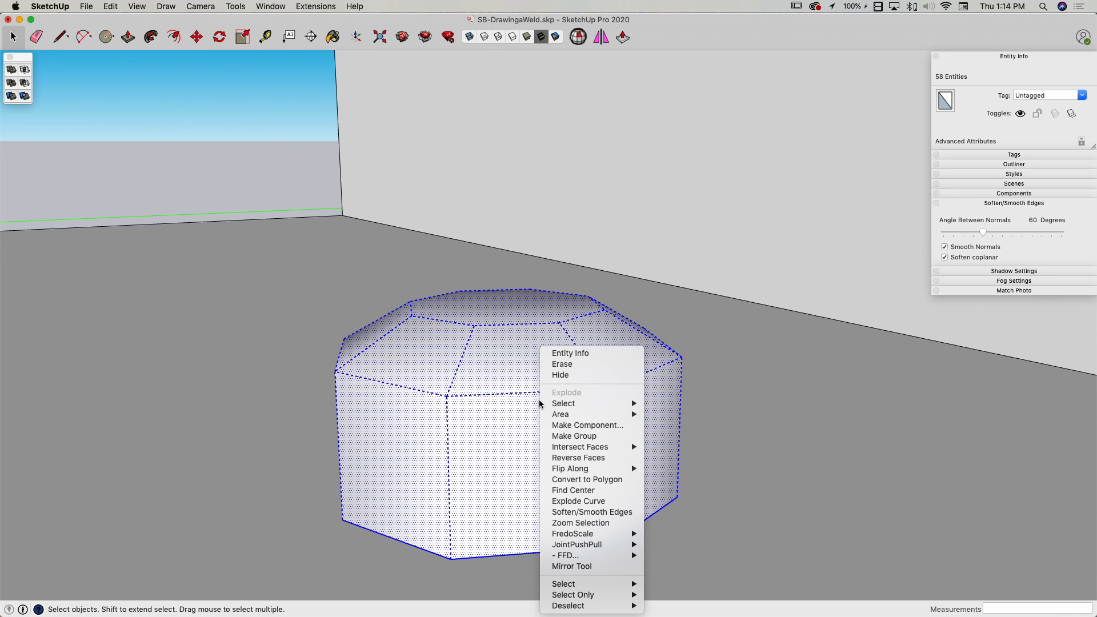
pyautogui.click(566, 438)
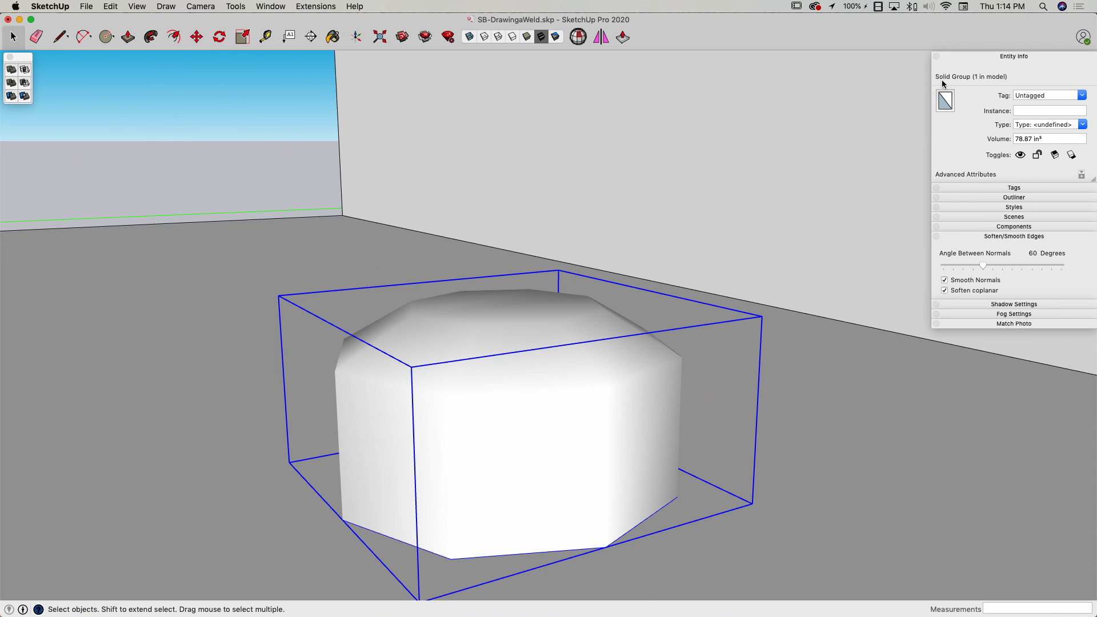
# Step: Move the bead group by its bottom corner to the corner where the upright plate's end meets the base plate's edge
pyautogui.moveTo(942, 80); pyautogui.dragTo(523, 484, button='middle')
pyautogui.press('m')
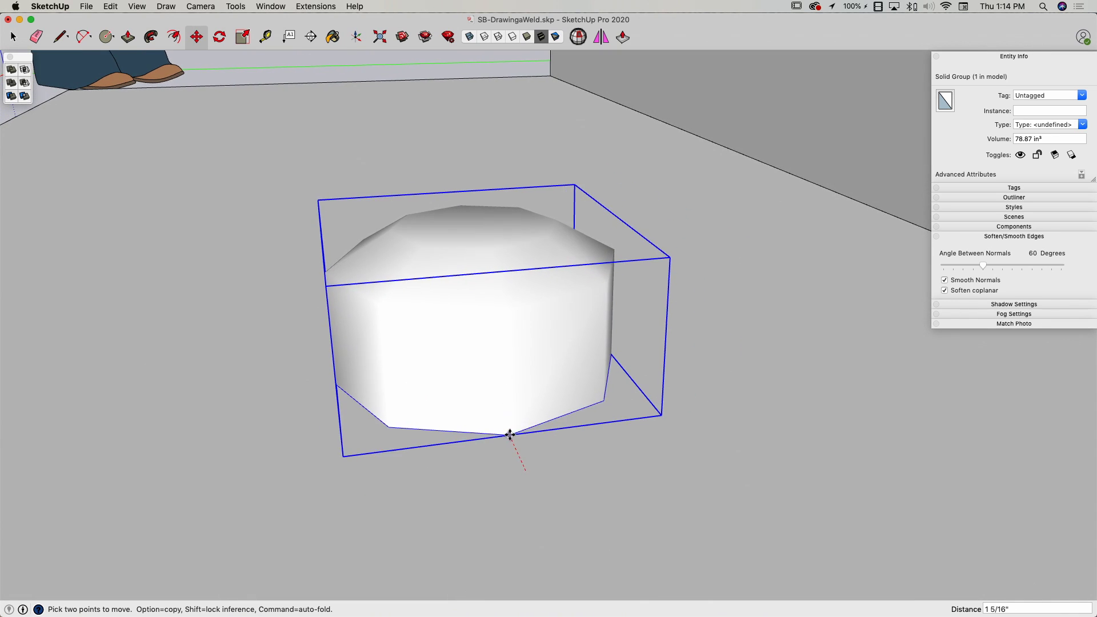
pyautogui.click(509, 436)
pyautogui.scroll(-4, 510, 412)
pyautogui.moveTo(513, 386); pyautogui.dragTo(527, 397, button='middle')
pyautogui.scroll(-4, 527, 397)
pyautogui.moveTo(605, 312); pyautogui.dragTo(577, 328, button='middle')
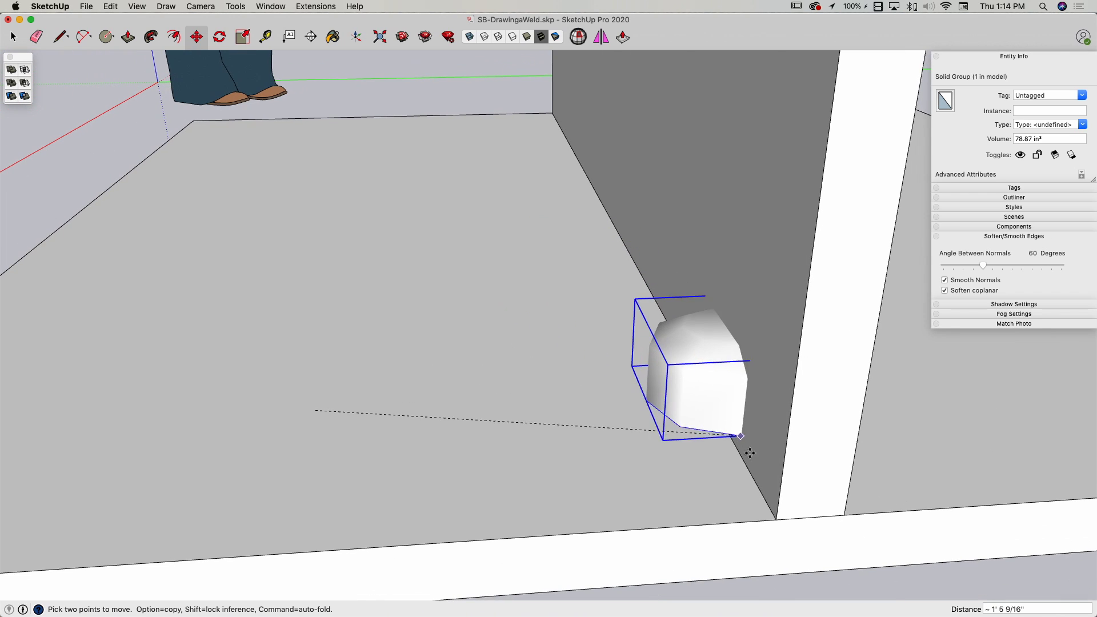
pyautogui.click(774, 517)
# Step: Rotate the bead group 45 degrees about its bottom corner, tilting it away from the upright plate
pyautogui.moveTo(774, 517); pyautogui.dragTo(829, 468, button='middle')
pyautogui.press('q')
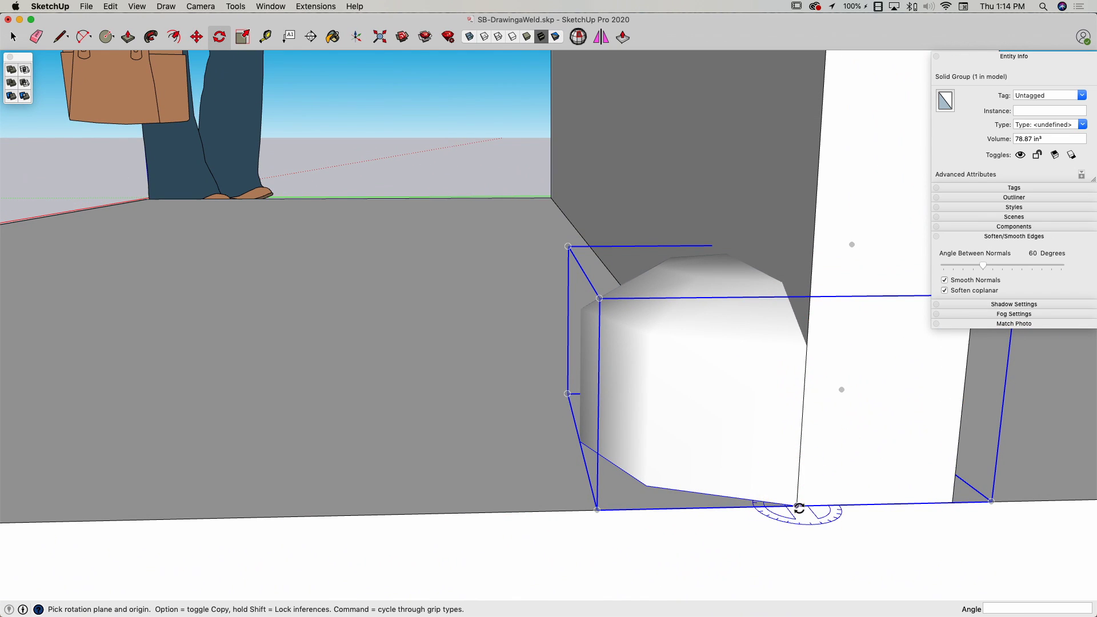
pyautogui.click(798, 506)
pyautogui.click(812, 263)
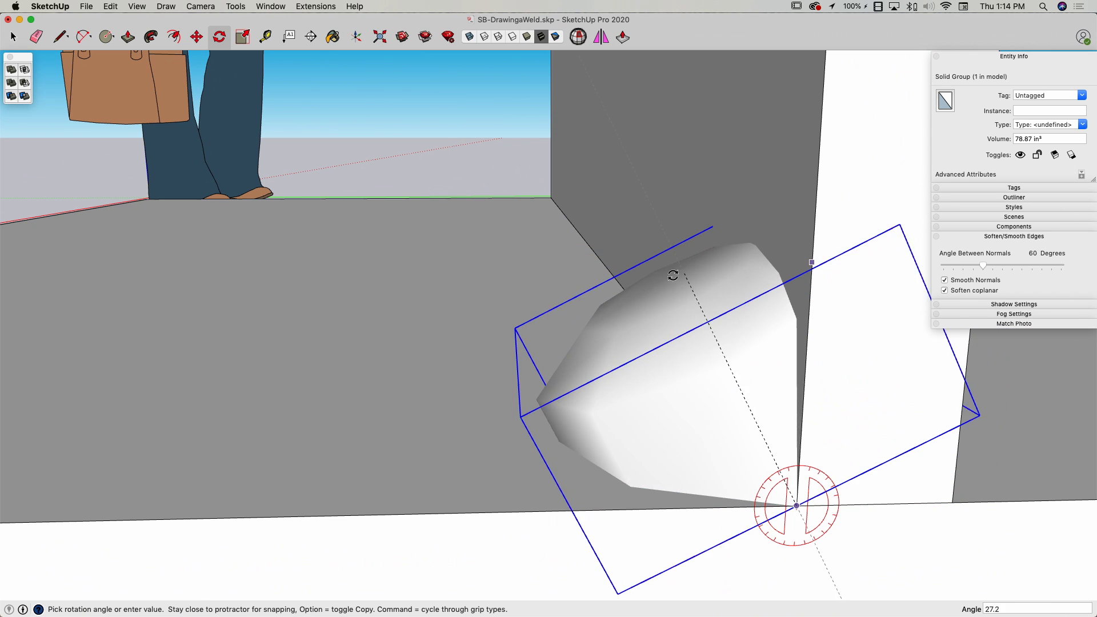
pyautogui.click(593, 305)
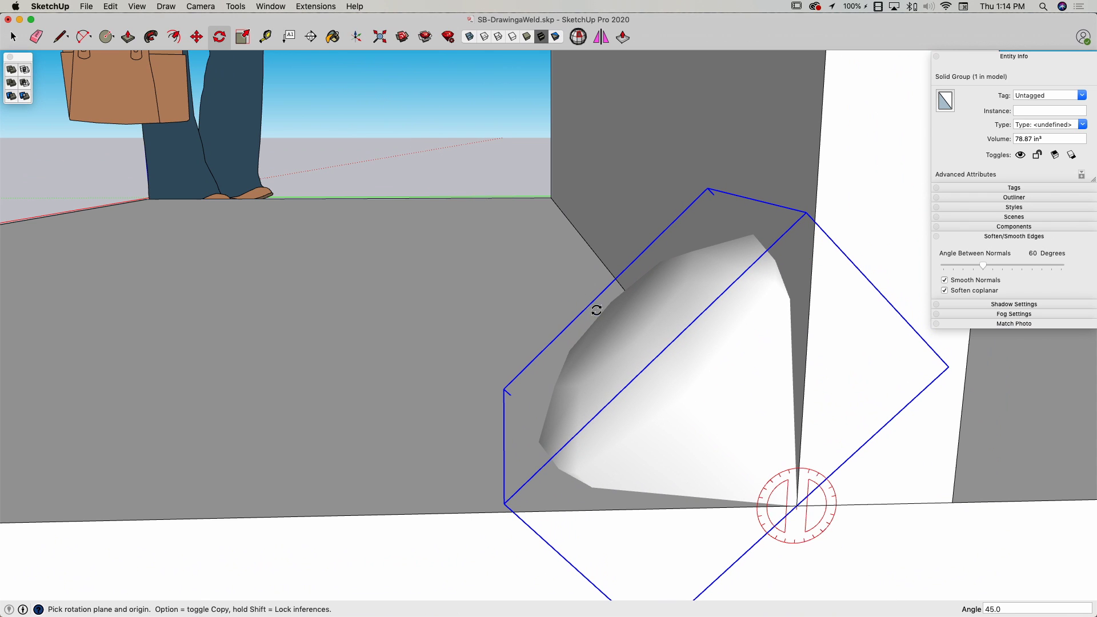
# Step: Copy the bead seven times along the joint so the beads overlap, at irregular spacings of about 1 5/16 to 3 1/2 inches
pyautogui.moveTo(939, 490); pyautogui.dragTo(684, 453, button='middle')
pyautogui.press('space')
pyautogui.press('m')
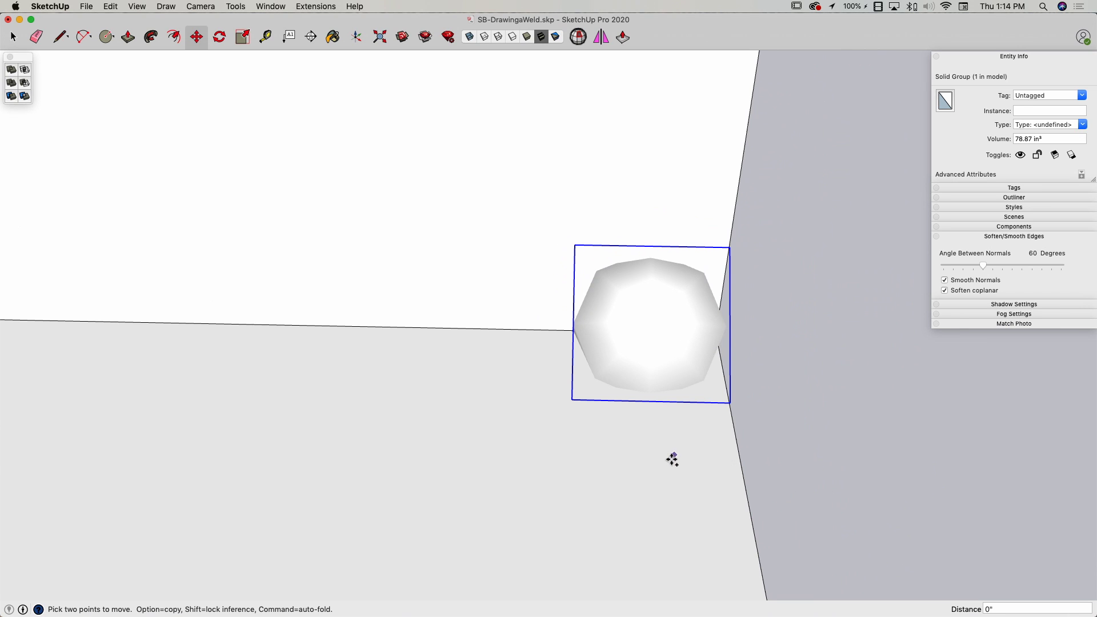
pyautogui.click(674, 455)
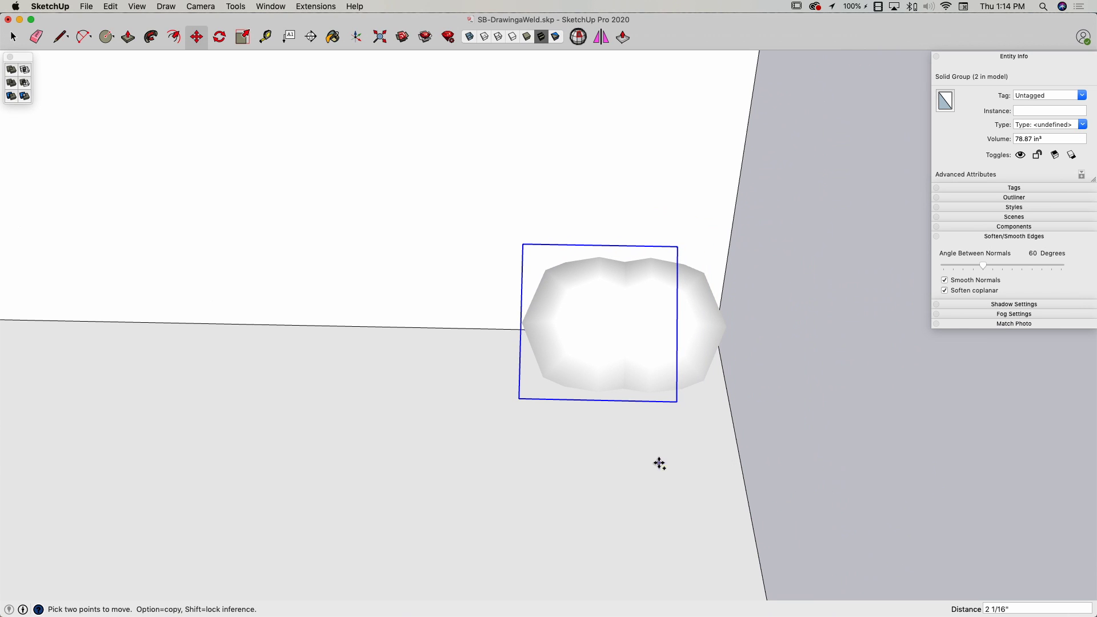
pyautogui.click(562, 455)
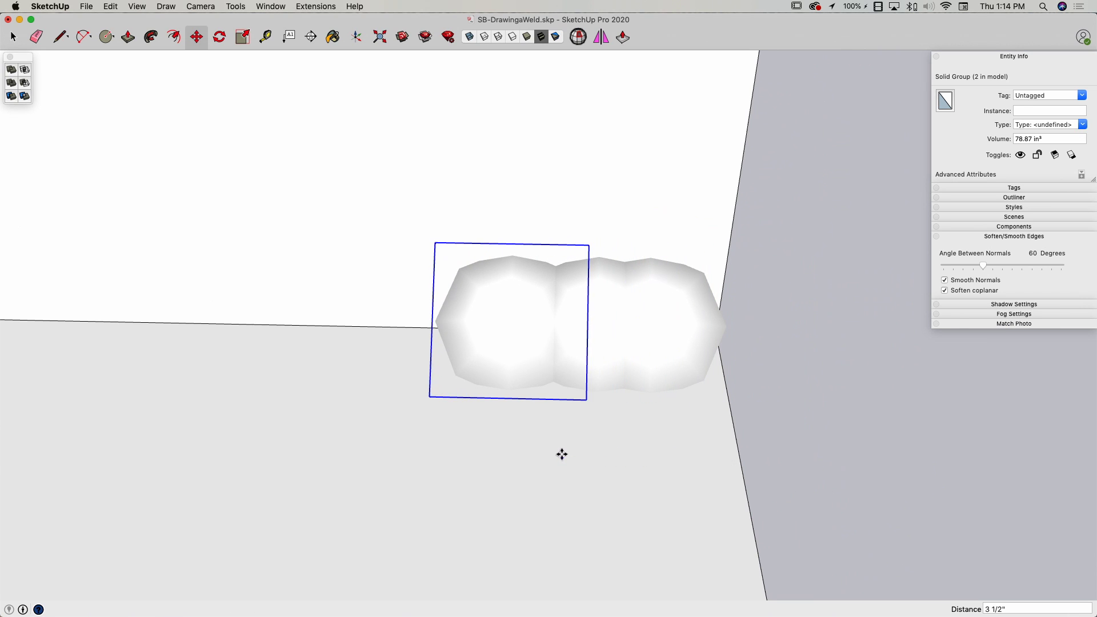
pyautogui.click(661, 478)
pyautogui.press('alt')
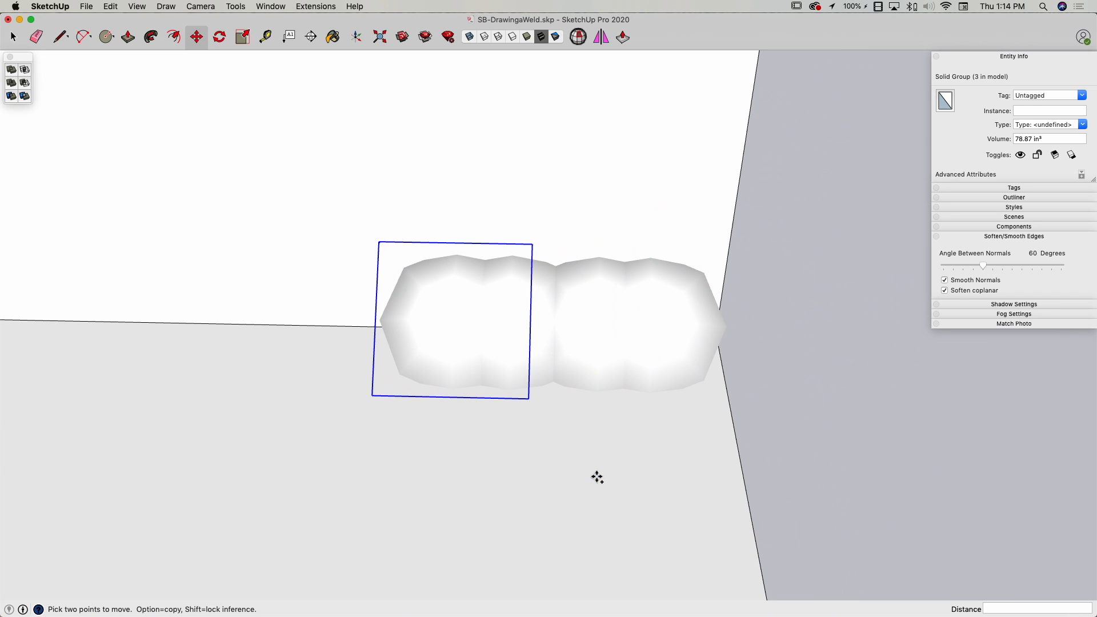
pyautogui.click(598, 479)
pyautogui.press('alt')
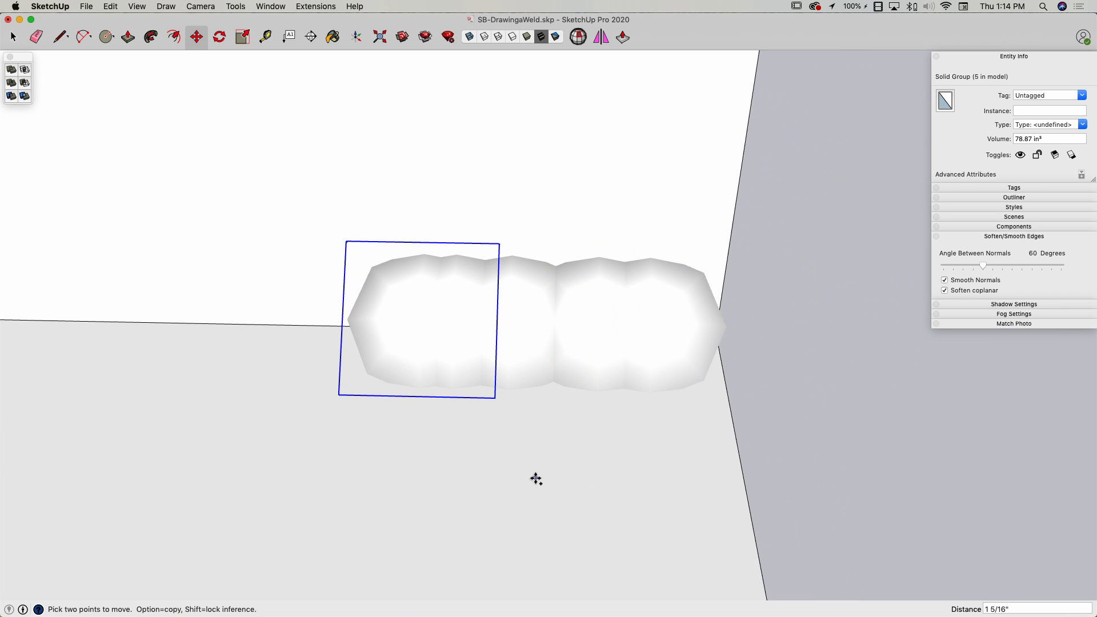
pyautogui.click(536, 479)
pyautogui.press('alt')
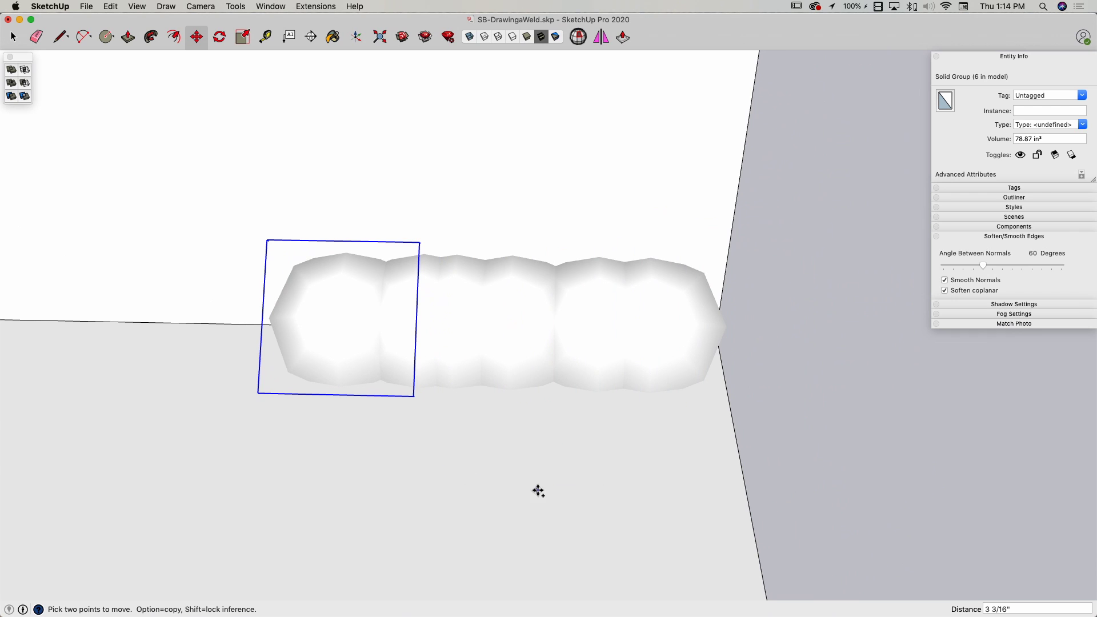
pyautogui.click(539, 492)
pyautogui.press('alt')
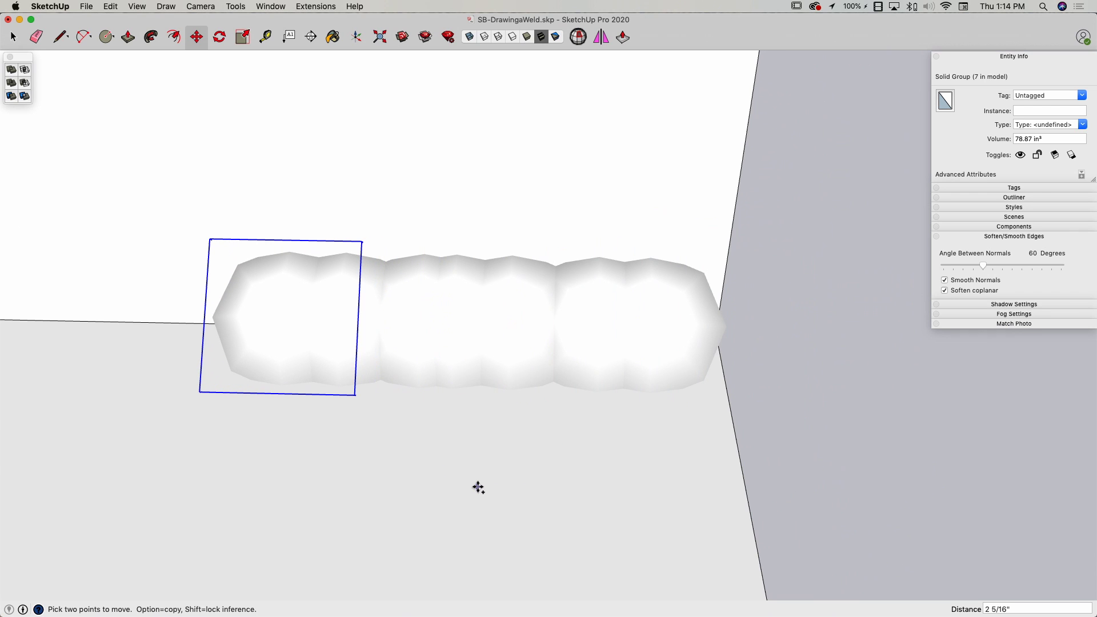
pyautogui.click(478, 488)
pyautogui.press('alt')
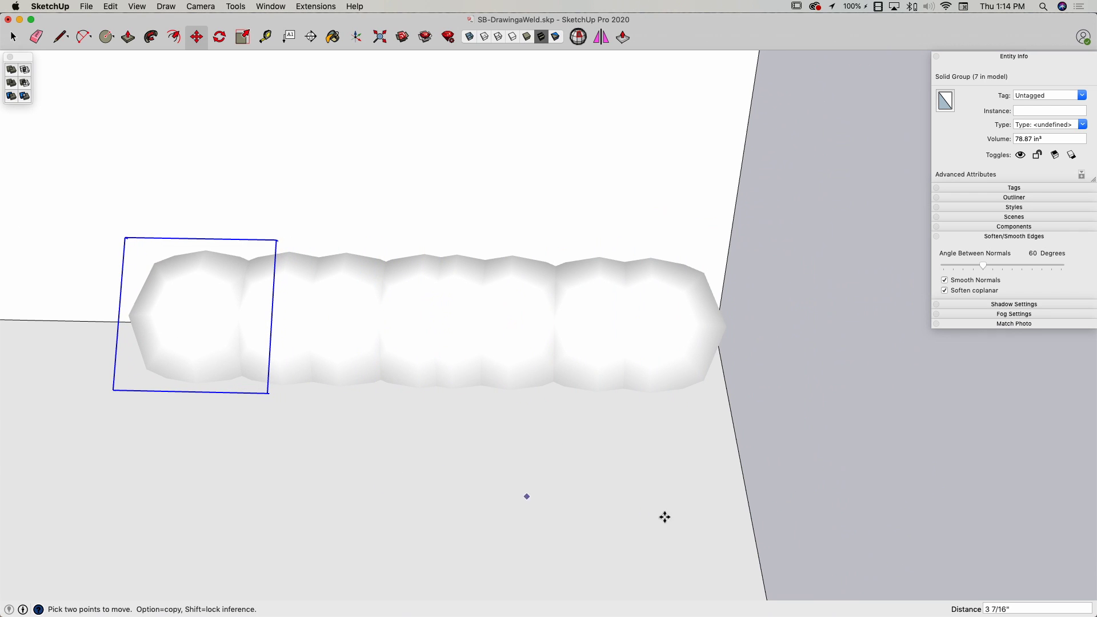
# Step: Merge all the overlapping bead groups into one solid with Outer Shell
pyautogui.moveTo(890, 509); pyautogui.dragTo(867, 499, button='middle')
pyautogui.press('space')
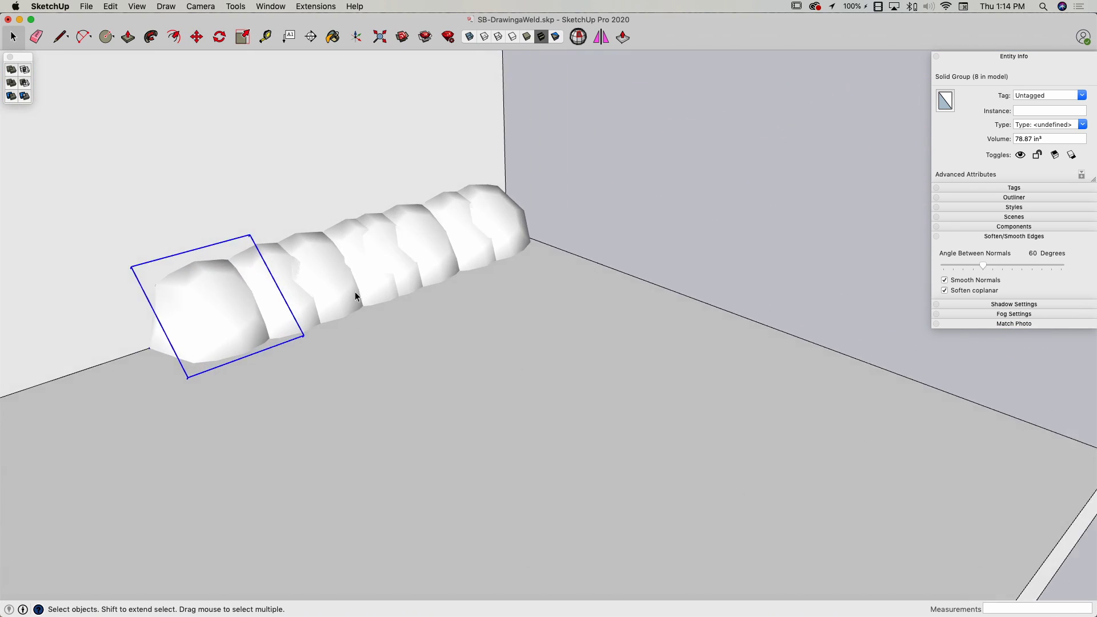
pyautogui.moveTo(488, 280); pyautogui.dragTo(189, 210, button='middle')
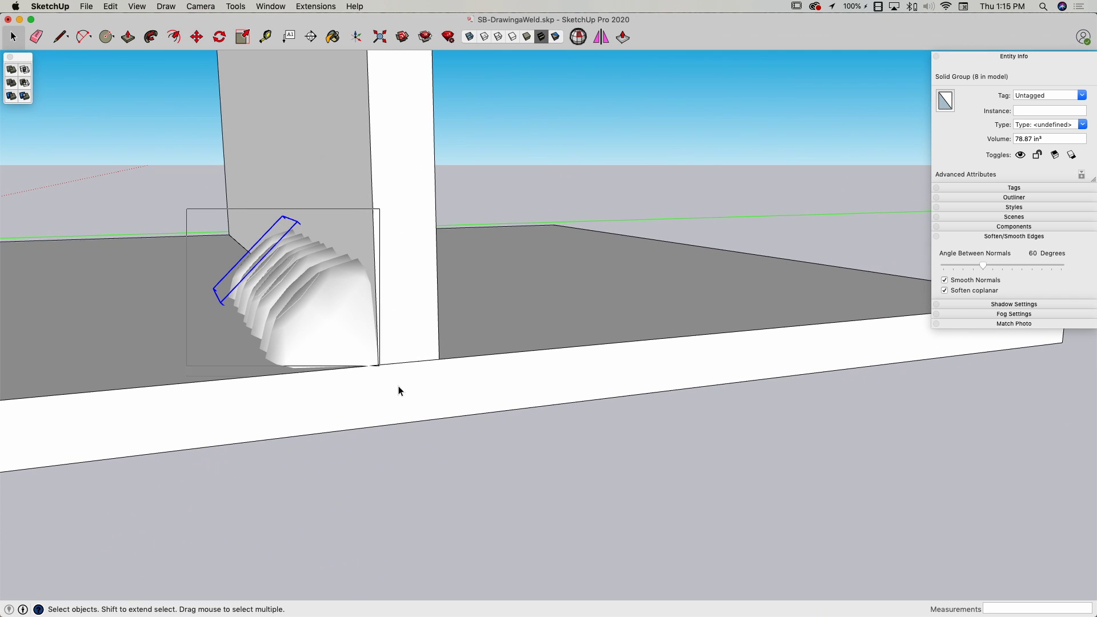
pyautogui.moveTo(399, 391); pyautogui.dragTo(406, 396)
pyautogui.moveTo(406, 395); pyautogui.dragTo(433, 327, button='middle')
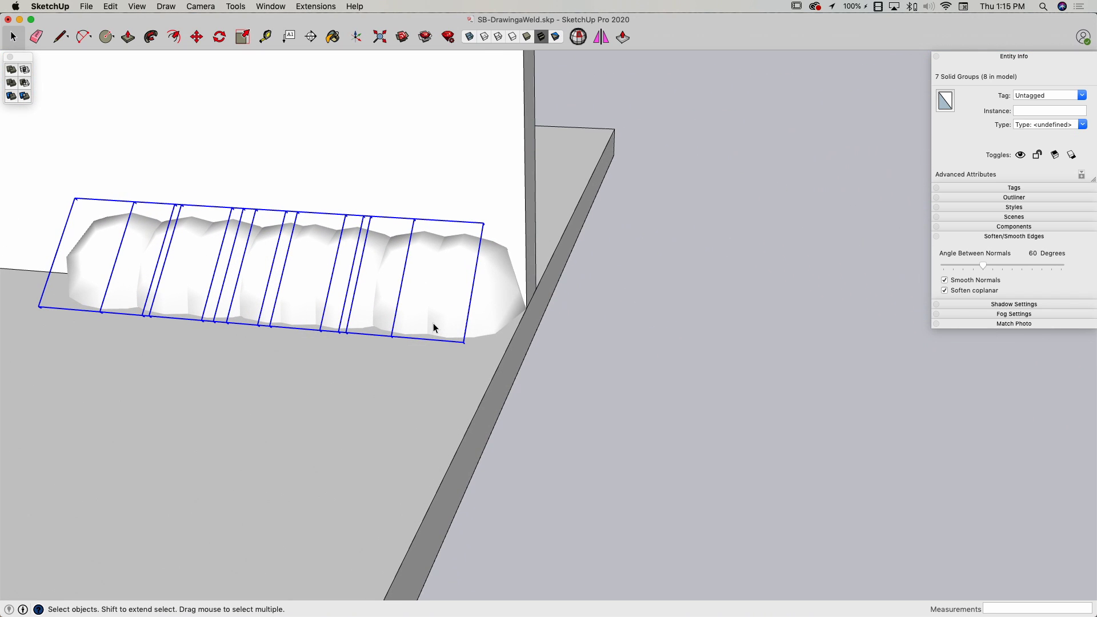
pyautogui.click(12, 73)
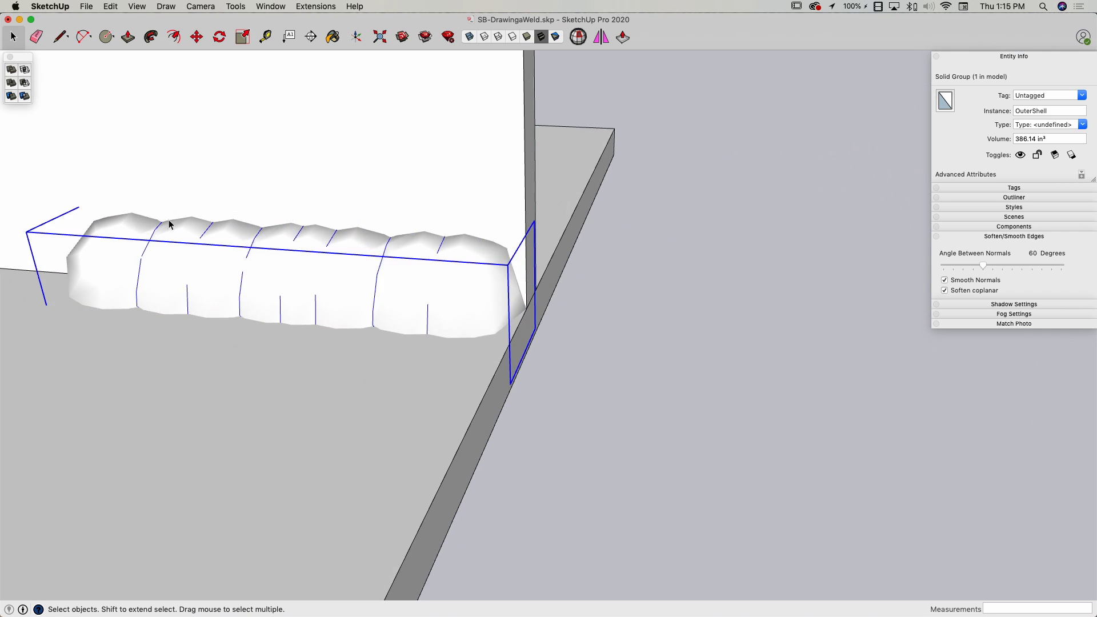
# Step: Soften all edges inside the merged weld at 60 degrees with Smooth Normals on and Soften coplanar off
pyautogui.moveTo(169, 224); pyautogui.dragTo(422, 246, button='middle')
pyautogui.tripleClick(417, 240)
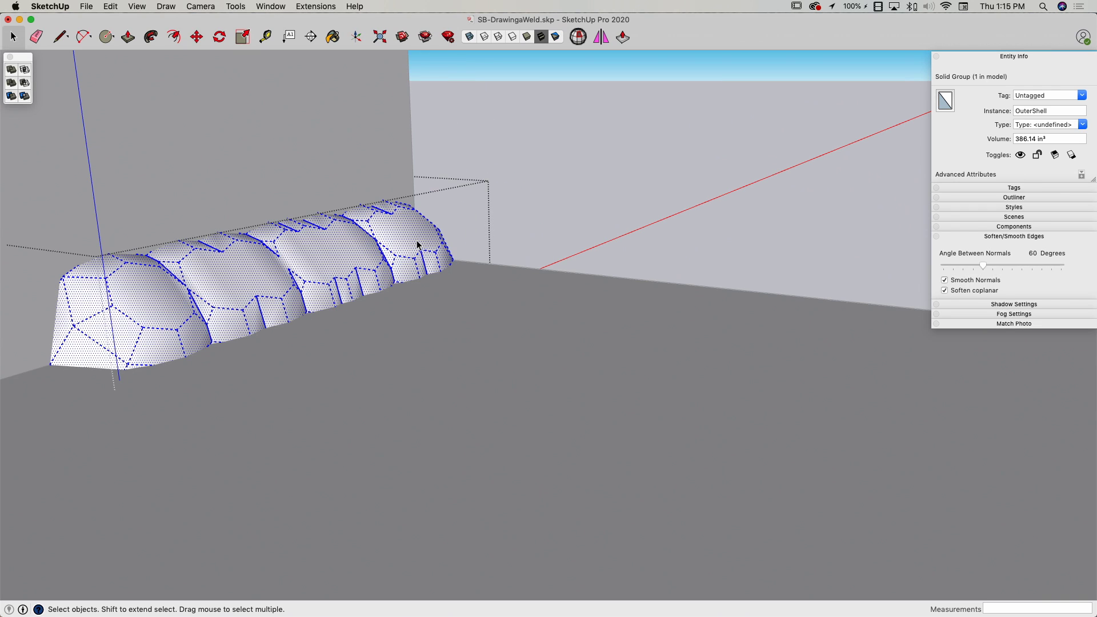
pyautogui.click(945, 257)
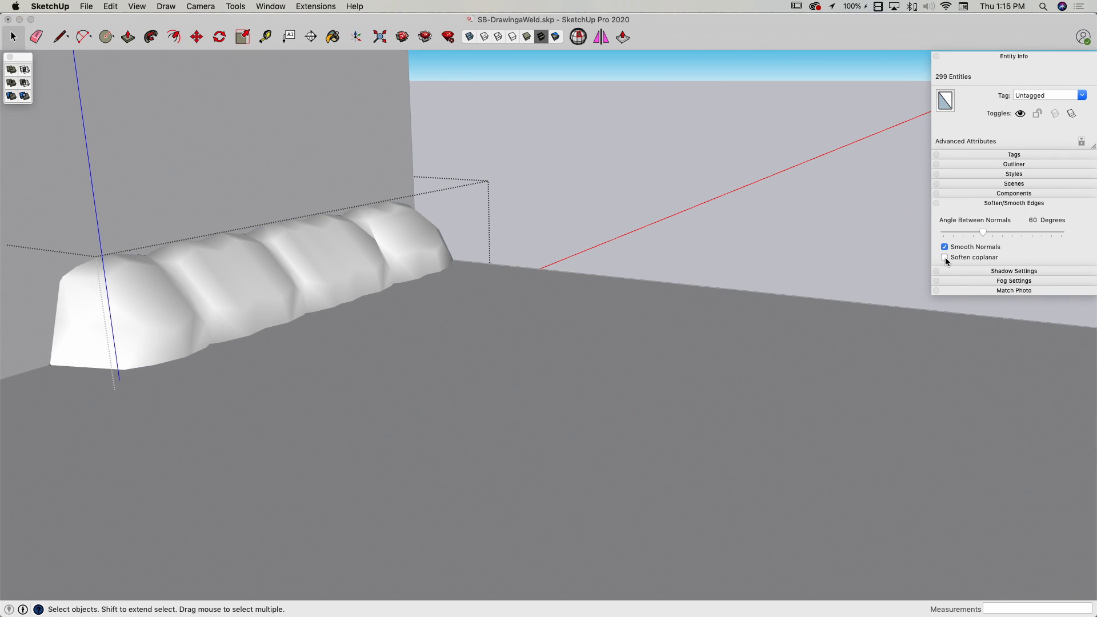
pyautogui.moveTo(715, 172); pyautogui.dragTo(317, 300, button='middle')
pyautogui.click(700, 169)
pyautogui.scroll(-6, 317, 300)
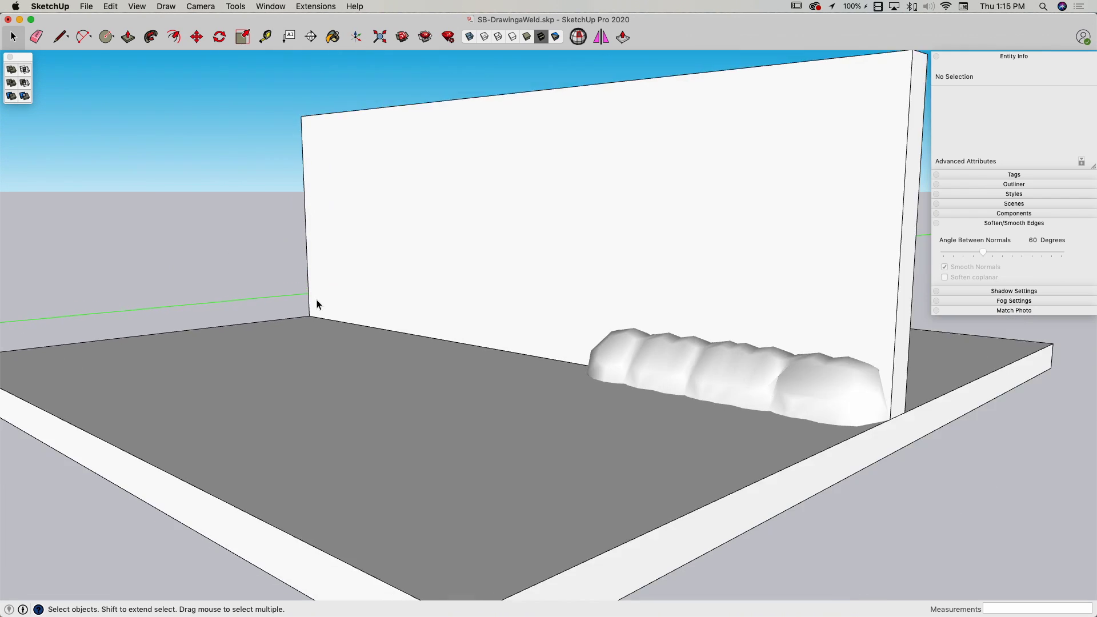
# Step: Scale the merged weld by 1.76 along the joint, lengthening it toward the far end of the upright plate
pyautogui.scroll(8, 675, 378)
pyautogui.moveTo(667, 352); pyautogui.dragTo(414, 323, button='middle')
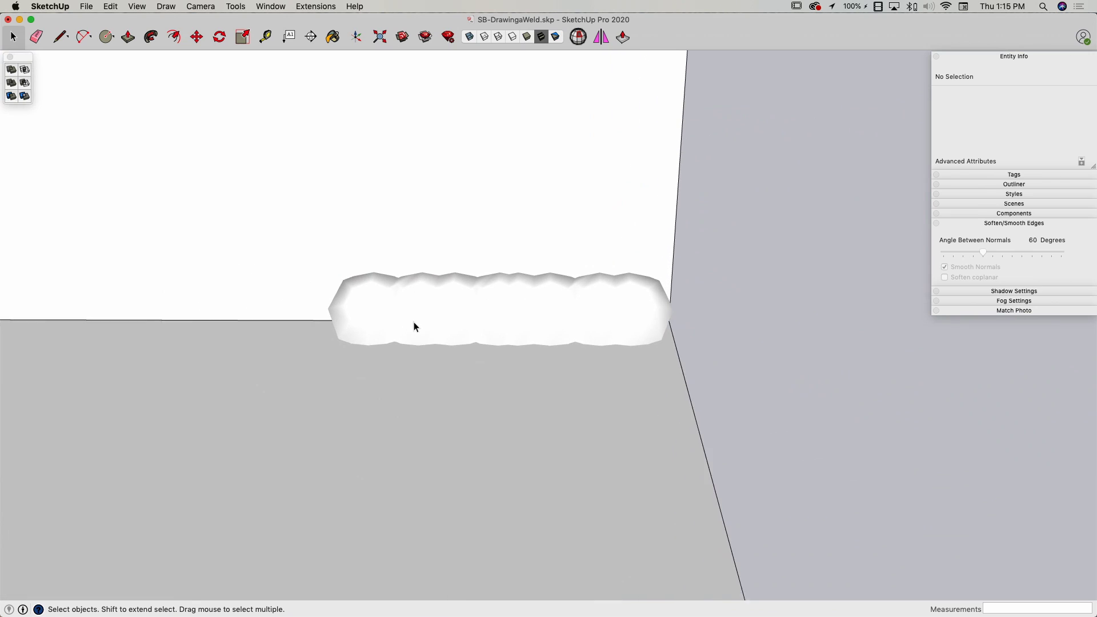
pyautogui.click(415, 328)
pyautogui.press('s')
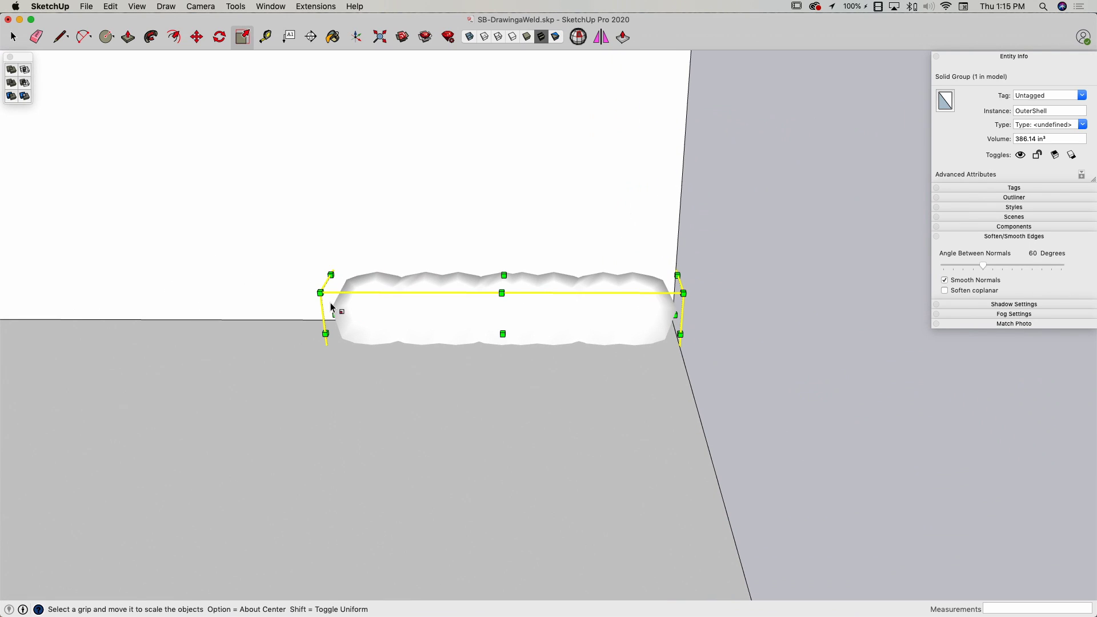
pyautogui.moveTo(326, 313); pyautogui.dragTo(78, 300)
pyautogui.moveTo(693, 361); pyautogui.dragTo(761, 403, button='middle')
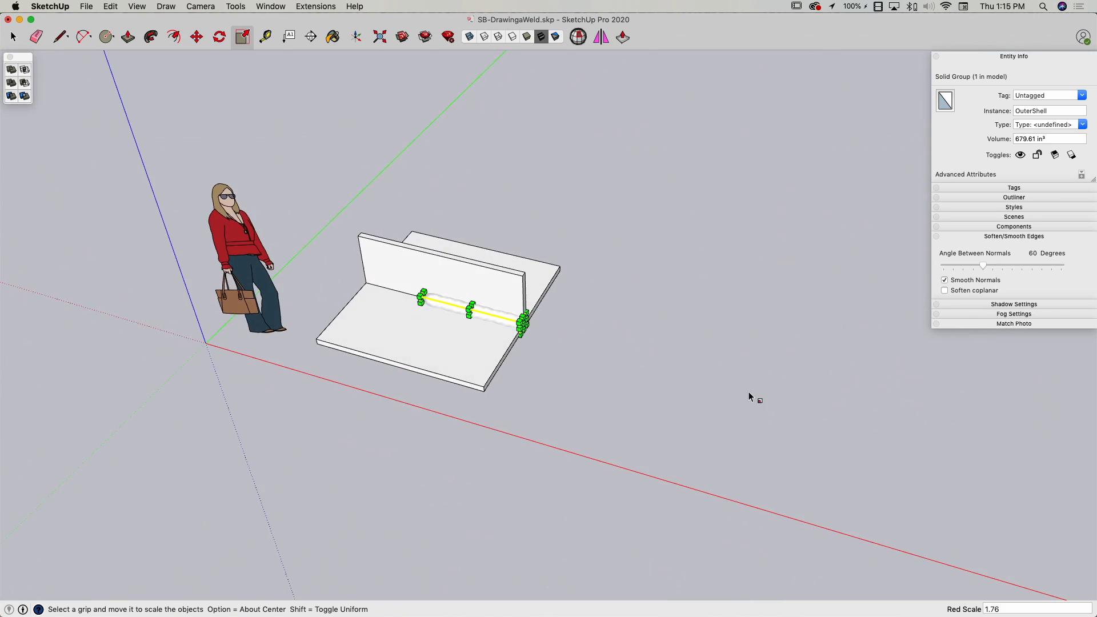
pyautogui.press('space')
pyautogui.click(724, 385)
pyautogui.scroll(5, 497, 323)
pyautogui.moveTo(580, 338); pyautogui.dragTo(482, 302, button='middle')
pyautogui.scroll(3, 482, 303)
pyautogui.scroll(-1, 482, 302)
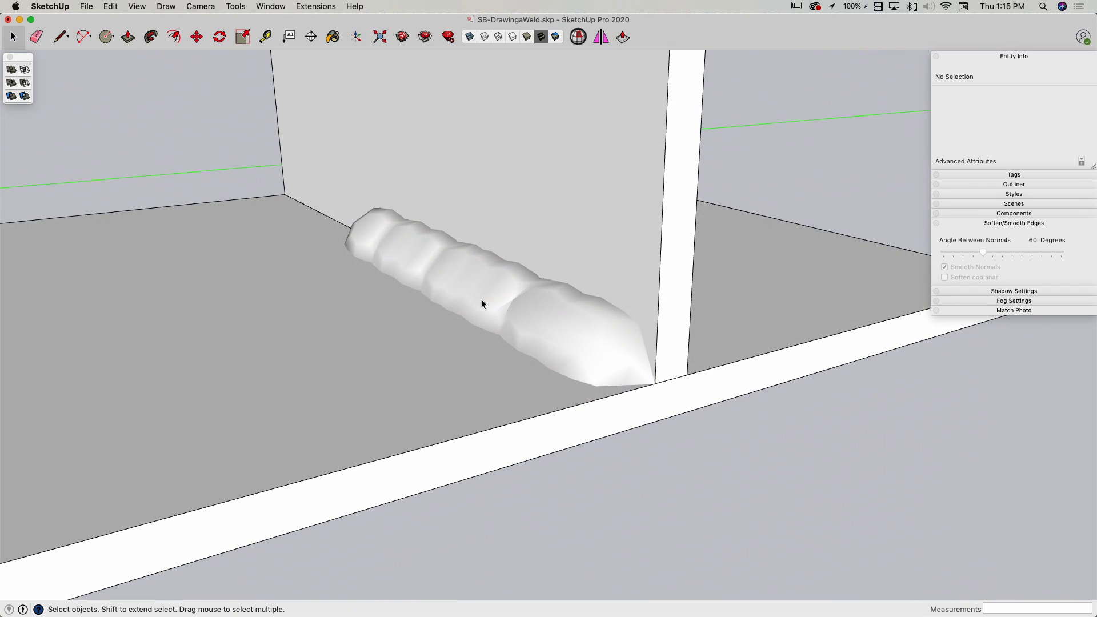
# Step: Undo the changes to the merged weld and the bead copies, back toward the single rotated bead
pyautogui.click(481, 300)
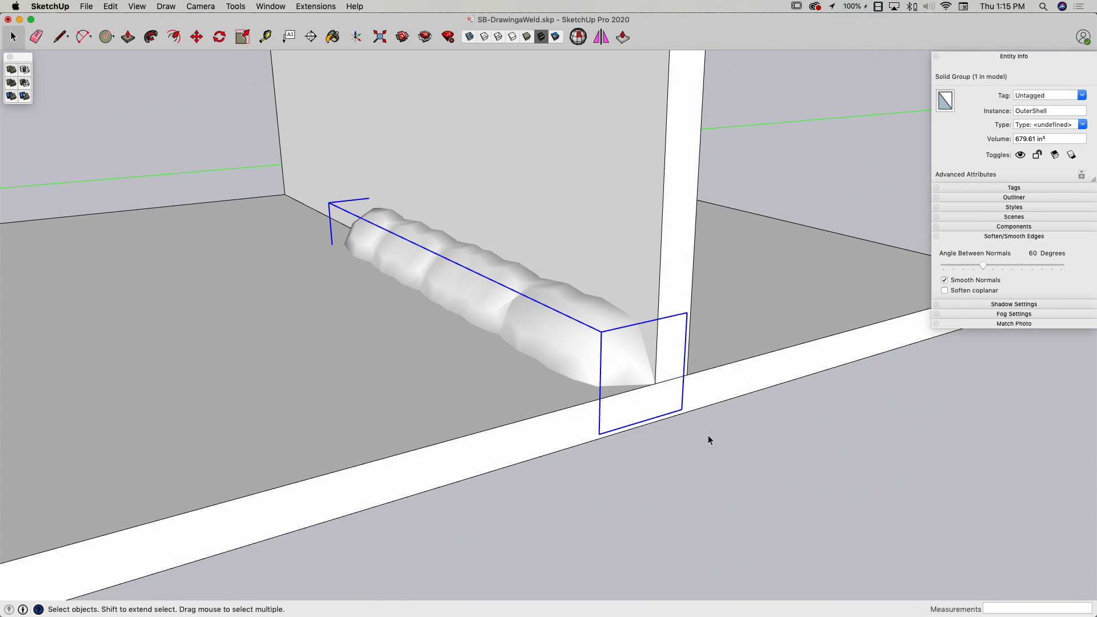
pyautogui.press('super+z')
pyautogui.press('super+z')
pyautogui.press('super+z')
pyautogui.press('super+z')
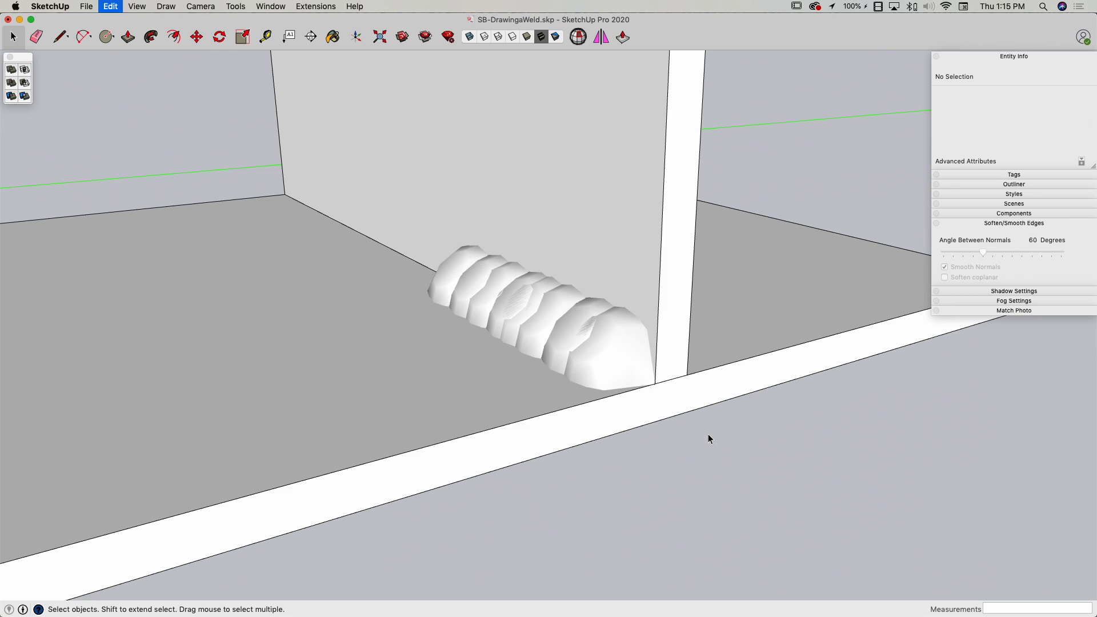
pyautogui.press('super+z')
pyautogui.press('super+z')
pyautogui.press('super+z')
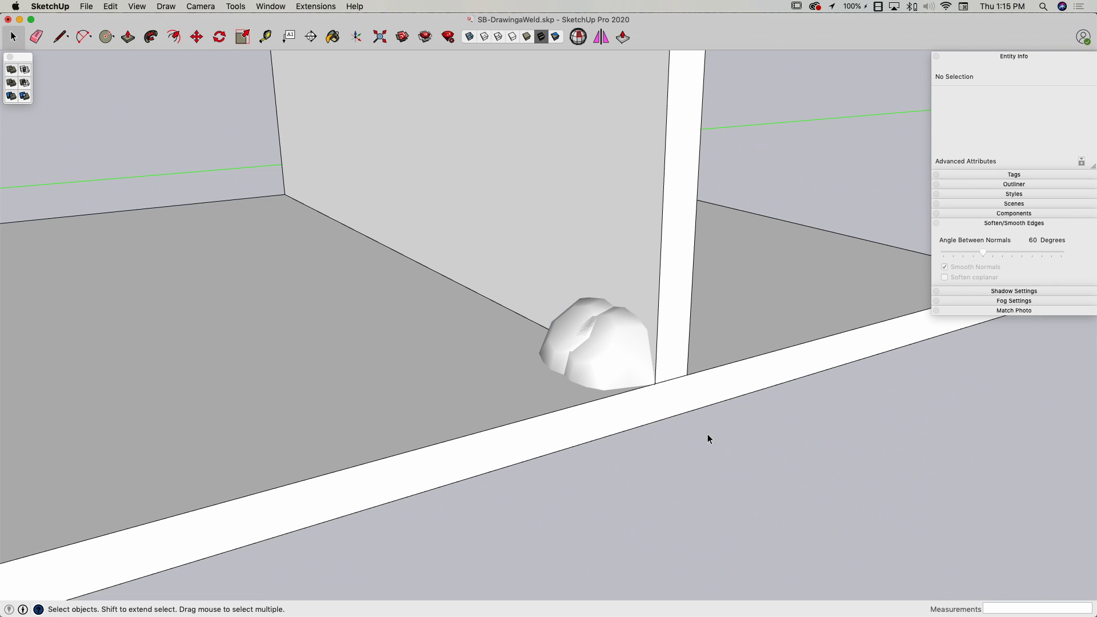
# Step: Try to rotate the single bead group in the plane of the upright plate's face
pyautogui.moveTo(611, 324); pyautogui.dragTo(680, 343, button='middle')
pyautogui.moveTo(475, 301); pyautogui.dragTo(559, 276, button='middle')
pyautogui.click(640, 343)
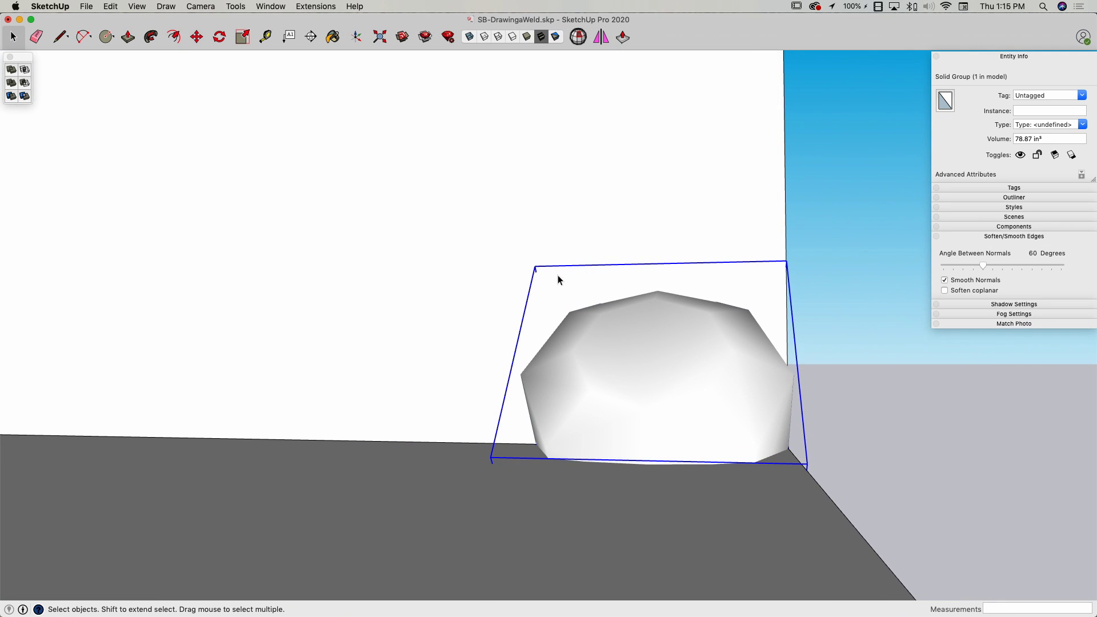
pyautogui.moveTo(834, 417); pyautogui.dragTo(537, 370, button='middle')
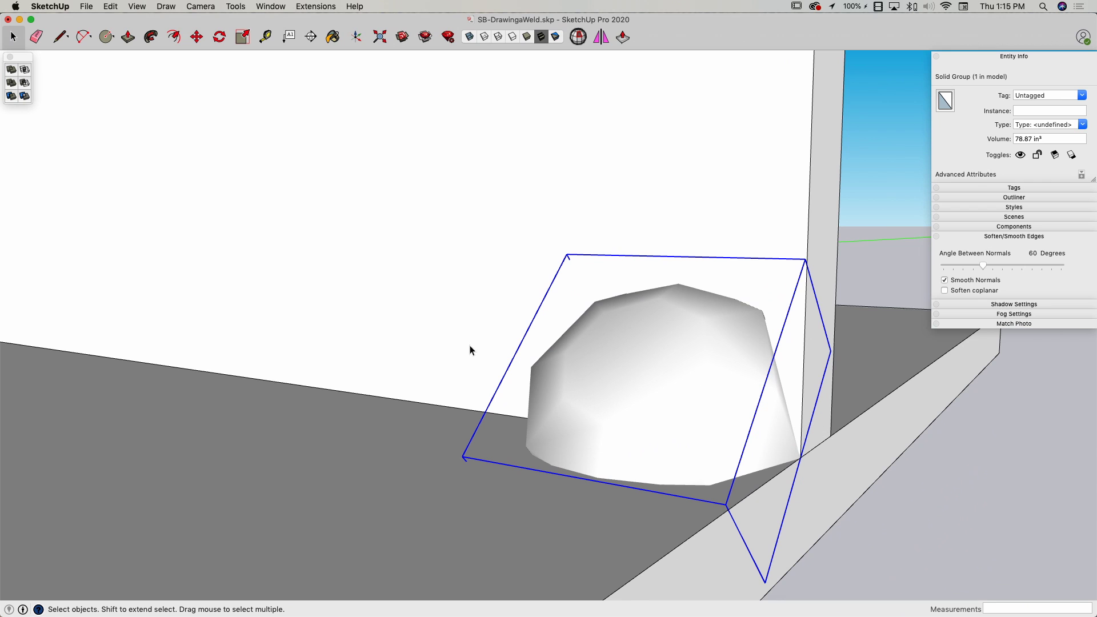
pyautogui.moveTo(754, 410); pyautogui.dragTo(642, 343, button='middle')
pyautogui.press('q')
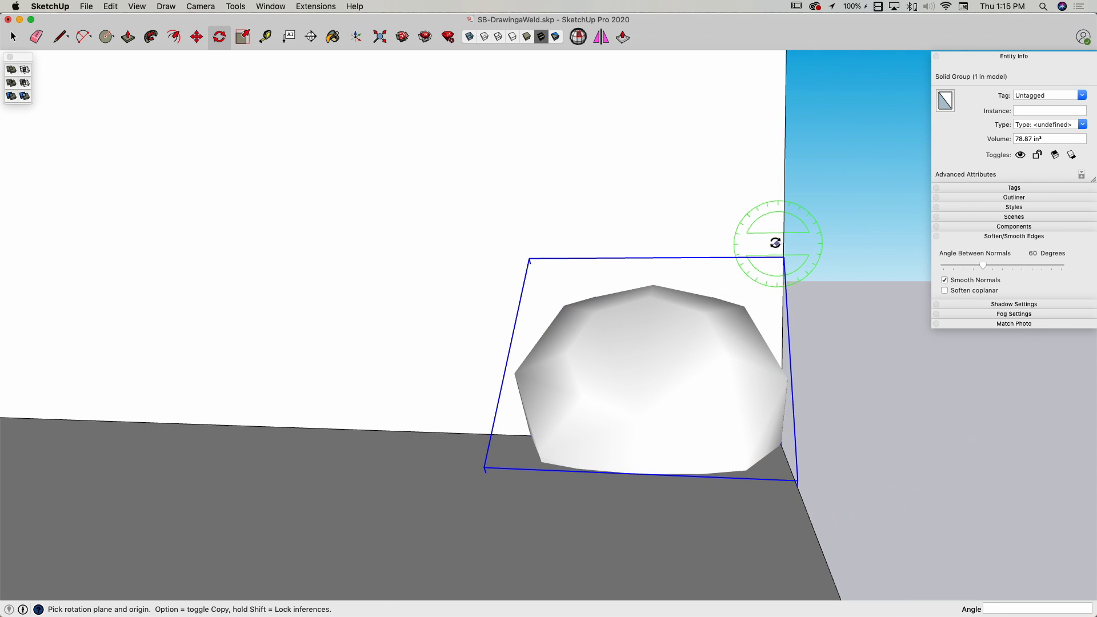
pyautogui.click(746, 240)
pyautogui.click(741, 223)
pyautogui.moveTo(741, 223); pyautogui.dragTo(618, 341, button='middle')
pyautogui.press('super+z')
pyautogui.press('space')
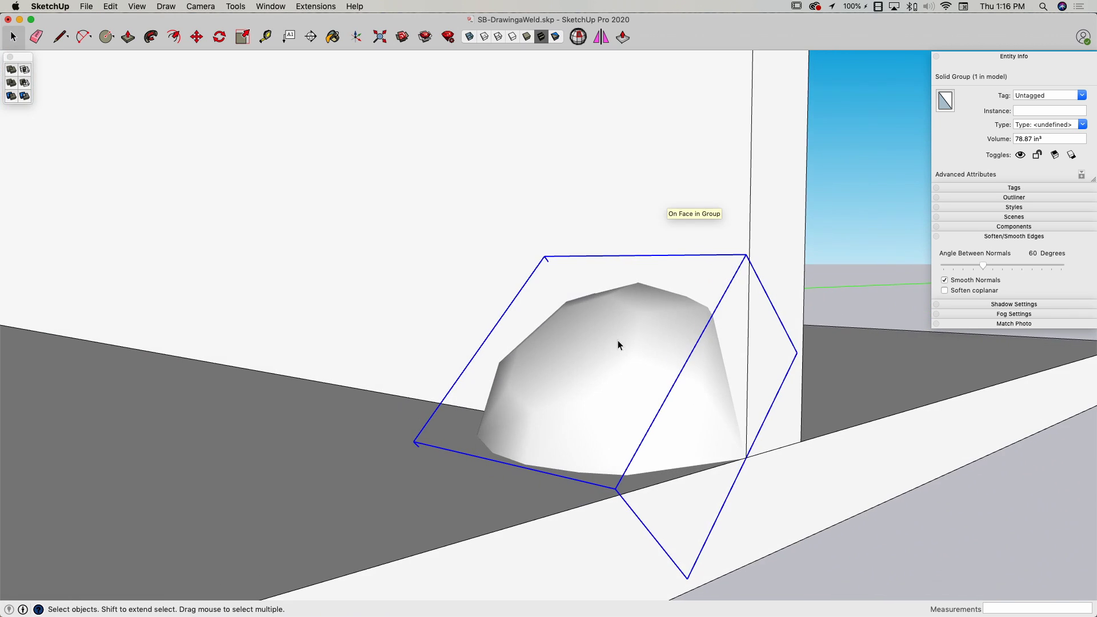
# Step: Open the bead group for editing and hide the rest of the model
pyautogui.doubleClick(618, 341)
pyautogui.moveTo(691, 428); pyautogui.dragTo(435, 309, button='middle')
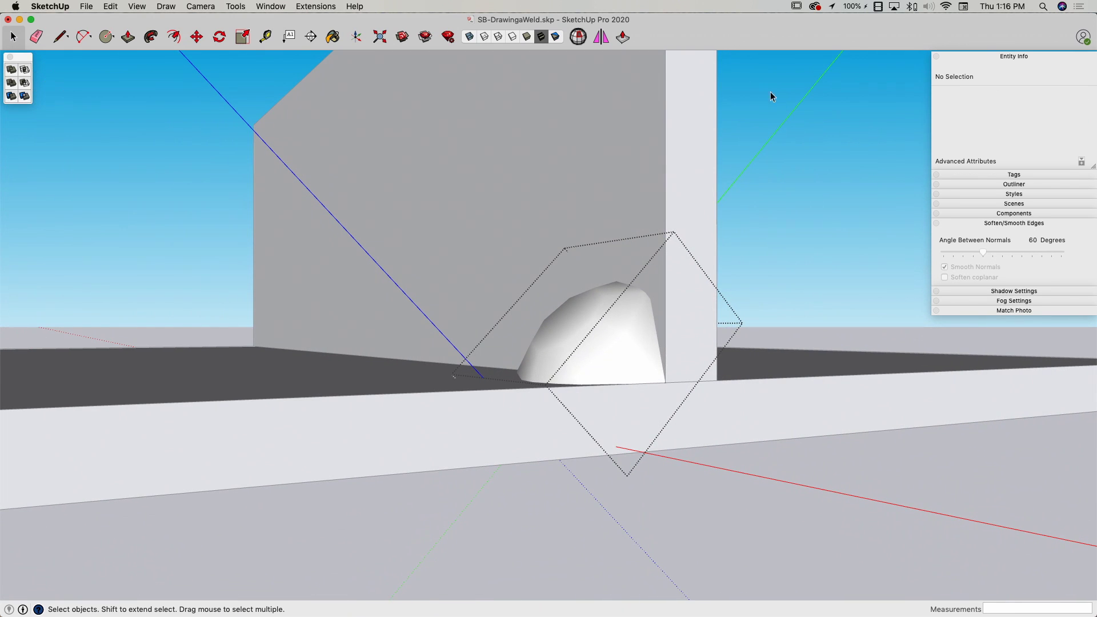
pyautogui.moveTo(618, 347); pyautogui.dragTo(619, 361, button='middle')
pyautogui.click(136, 7)
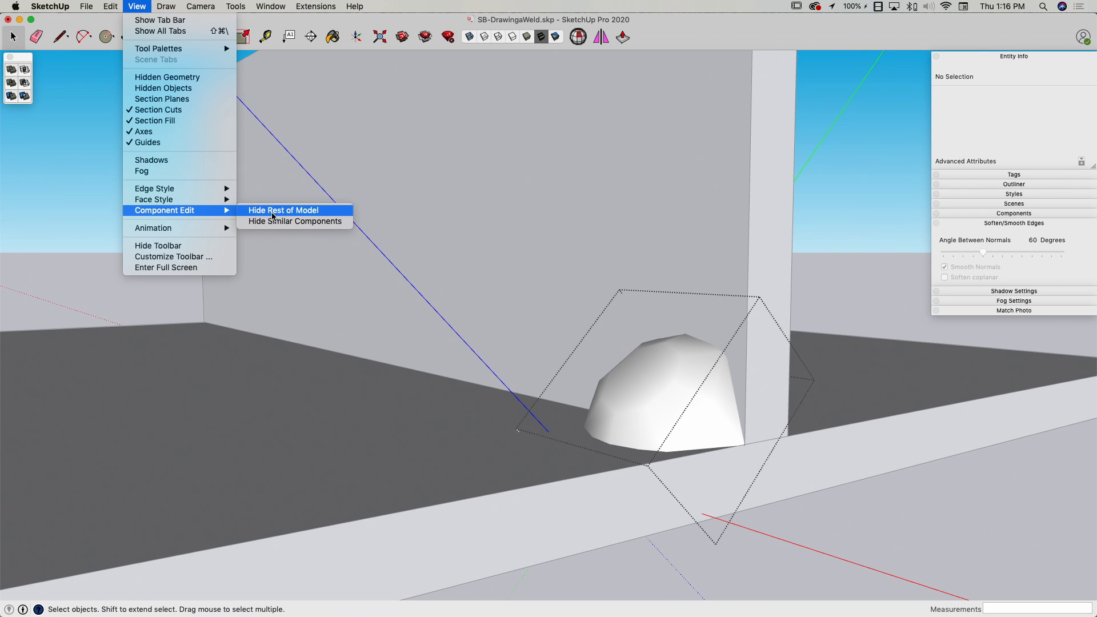
pyautogui.click(273, 216)
# Step: Rotate all of the bead's geometry 30 degrees about the green axis inside its group and leave group editing
pyautogui.moveTo(522, 272); pyautogui.dragTo(713, 417, button='middle')
pyautogui.tripleClick(612, 395)
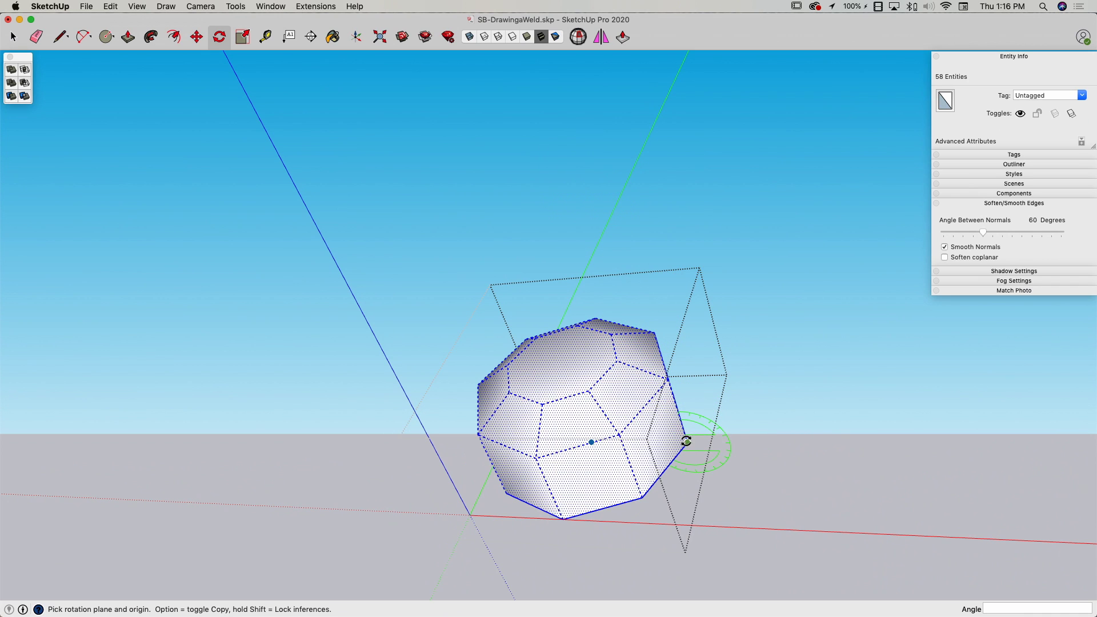
pyautogui.click(818, 440)
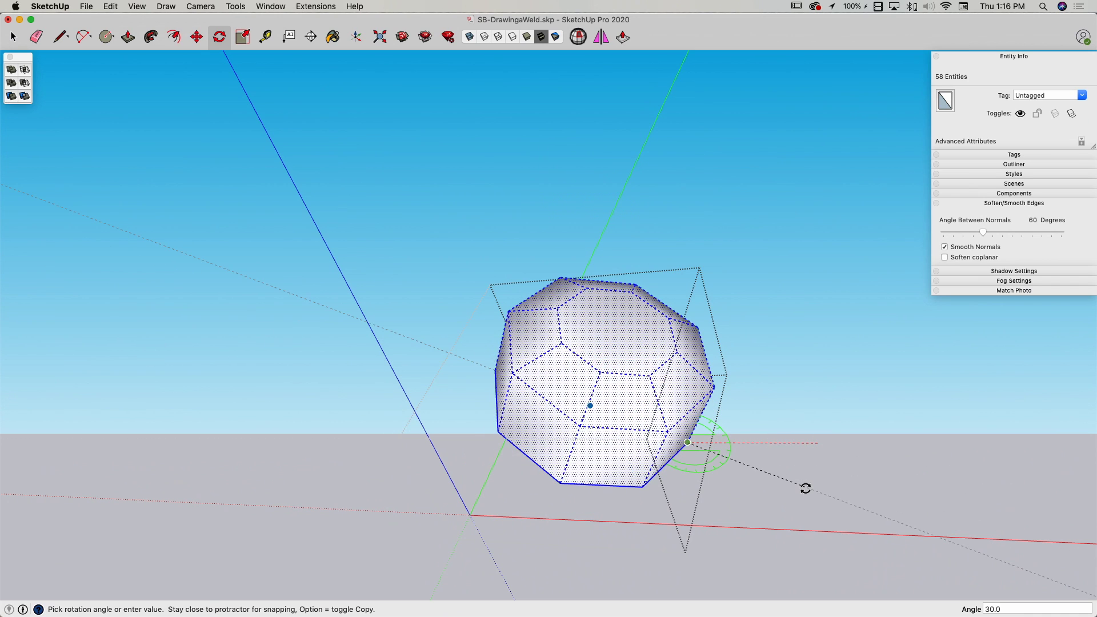
pyautogui.click(805, 489)
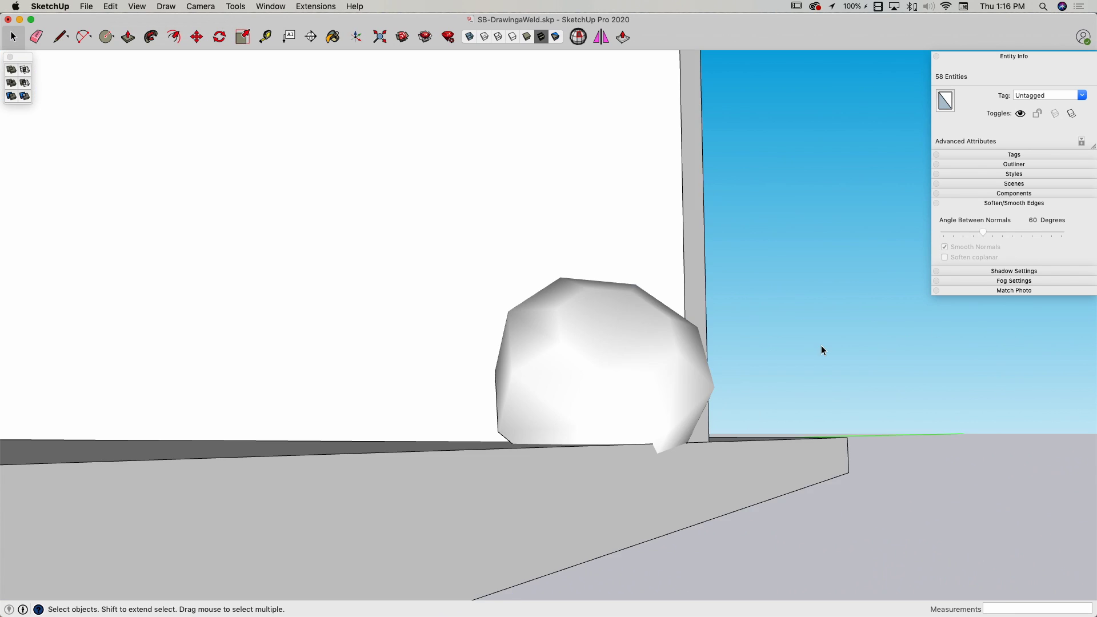
pyautogui.click(821, 345)
pyautogui.moveTo(821, 345); pyautogui.dragTo(578, 373, button='middle')
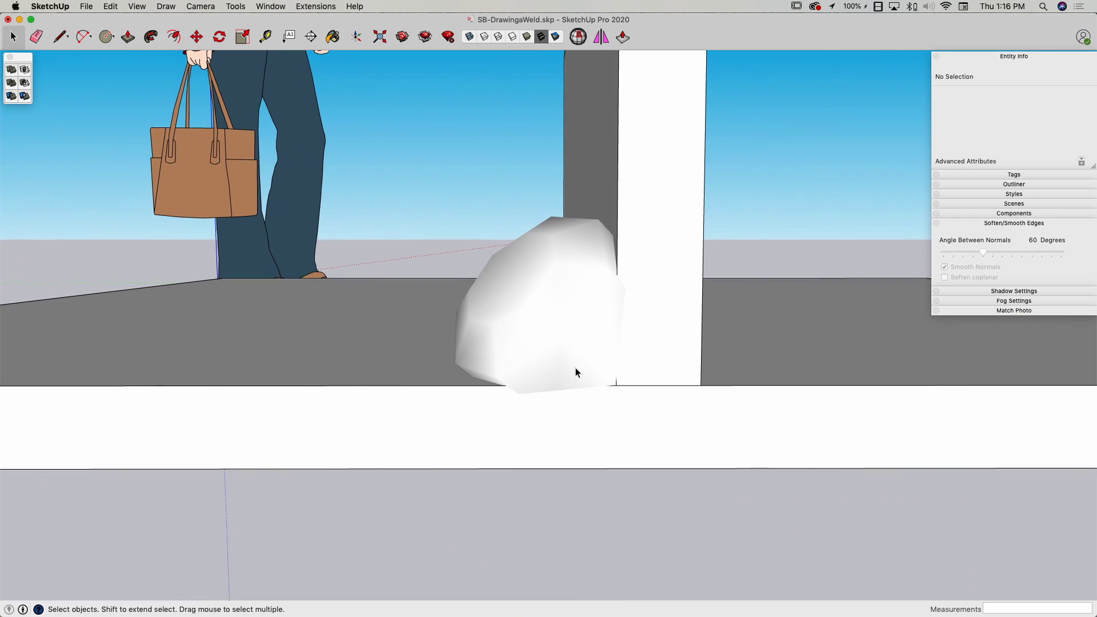
# Step: Move the bead group away from the plate's end and seat it in the corner between the upright and base plates
pyautogui.click(544, 411)
pyautogui.click(560, 336)
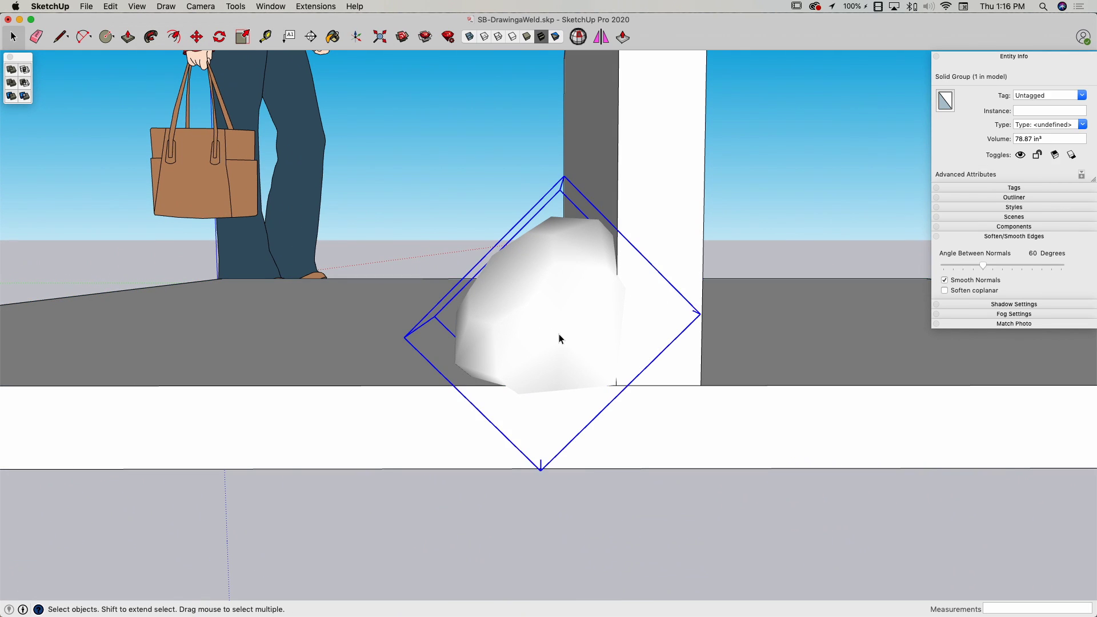
pyautogui.moveTo(559, 338); pyautogui.dragTo(646, 441, button='middle')
pyautogui.press('m')
pyautogui.click(585, 448)
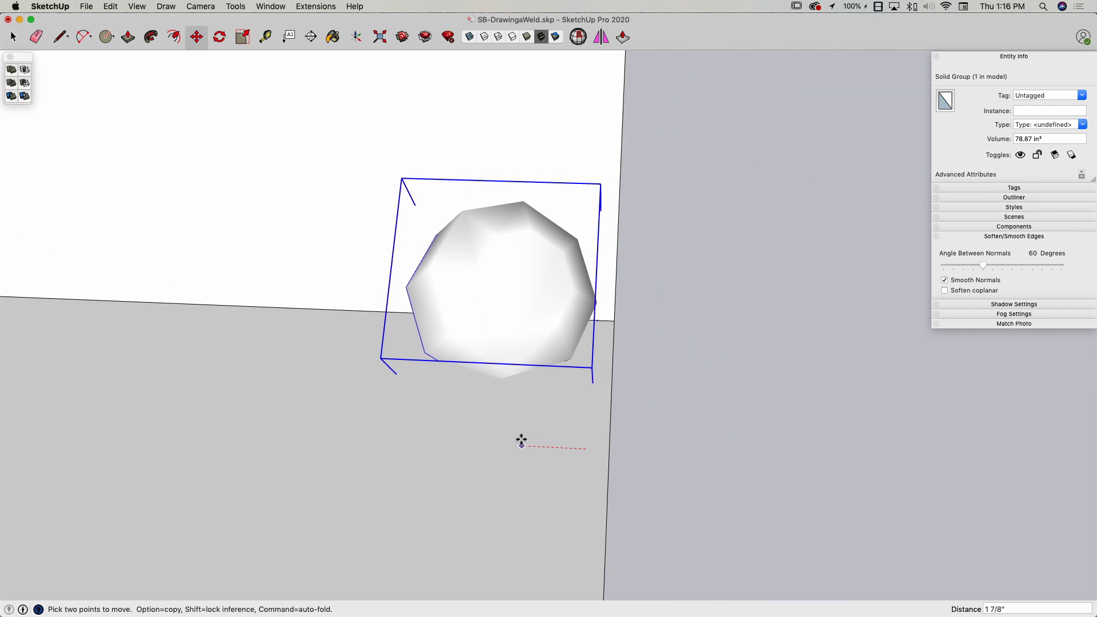
pyautogui.moveTo(516, 438); pyautogui.dragTo(480, 384, button='middle')
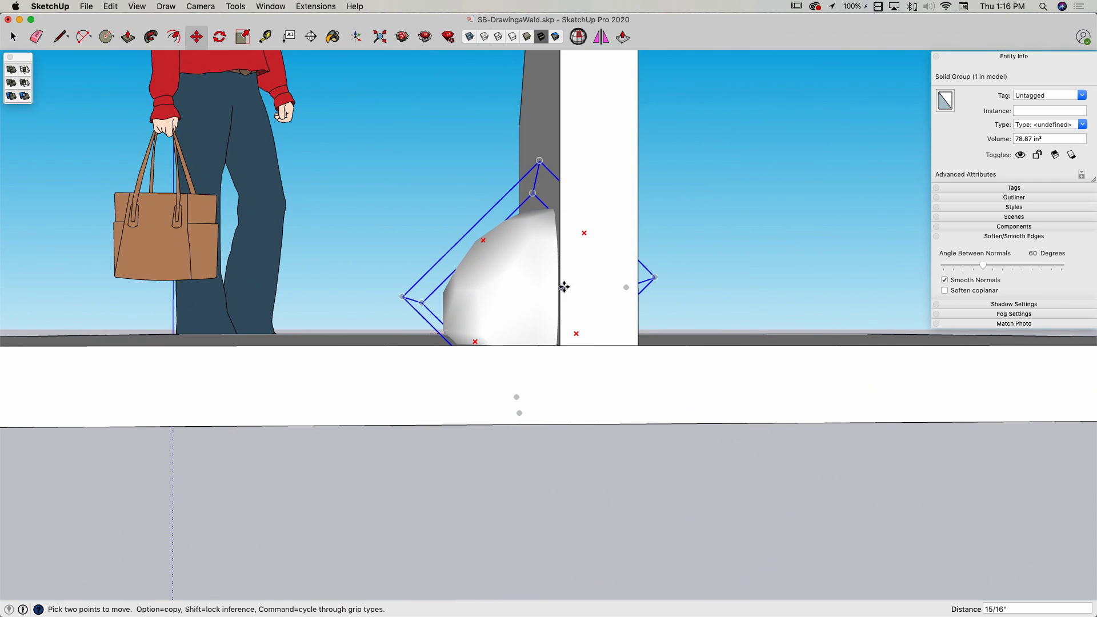
pyautogui.click(592, 223)
pyautogui.moveTo(591, 223); pyautogui.dragTo(553, 328, button='middle')
pyautogui.press('space')
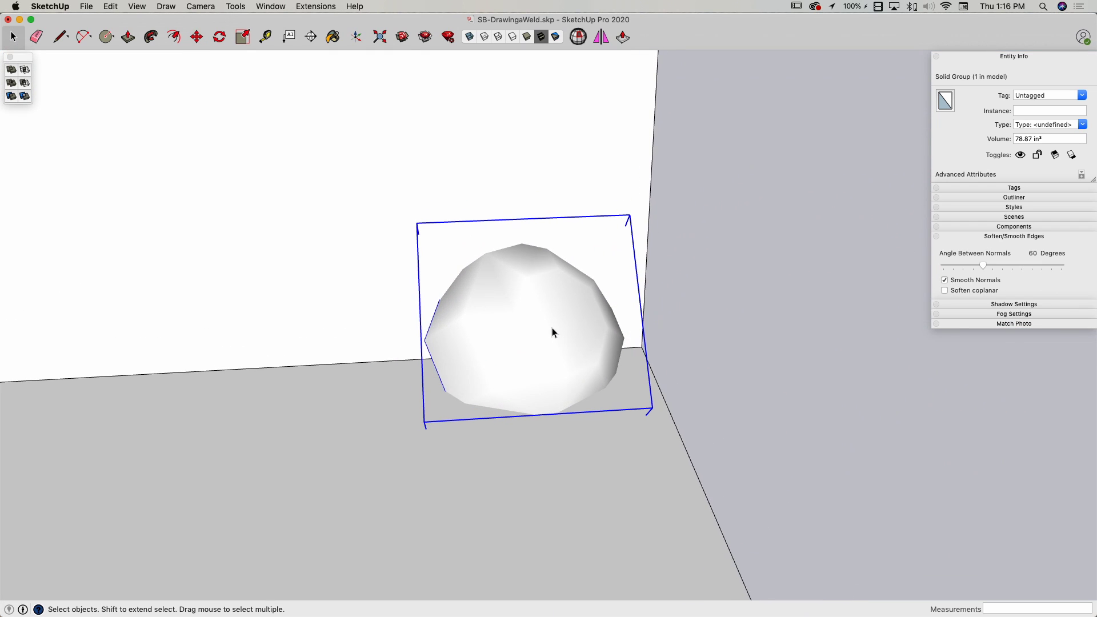
# Step: Copy the bead group along the joint so that the copy overlaps the original
pyautogui.press('m')
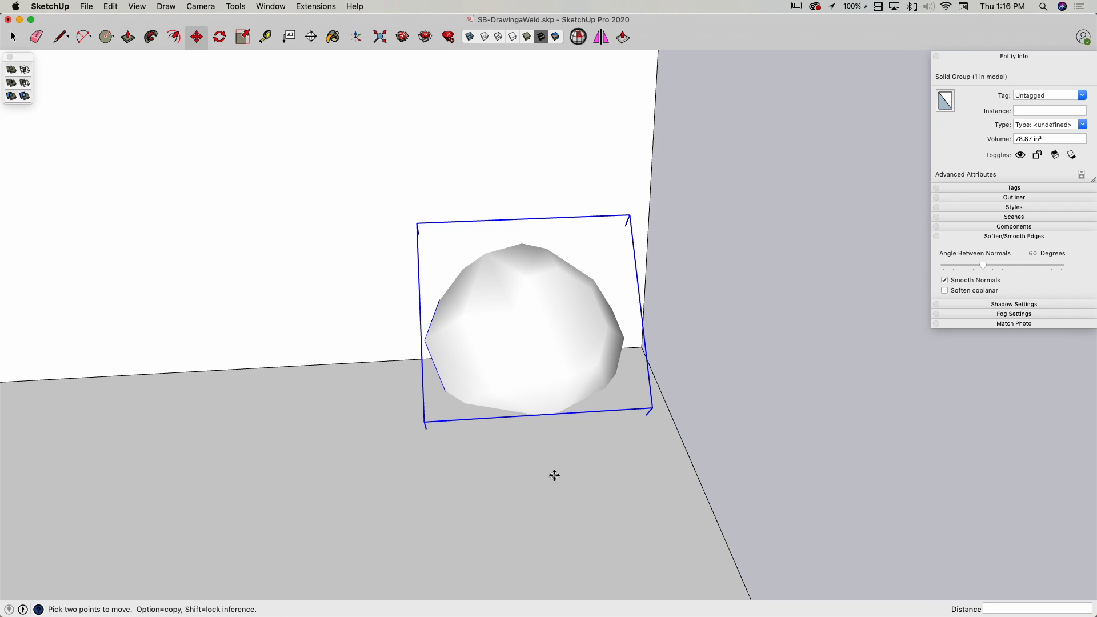
pyautogui.click(594, 484)
pyautogui.press('alt')
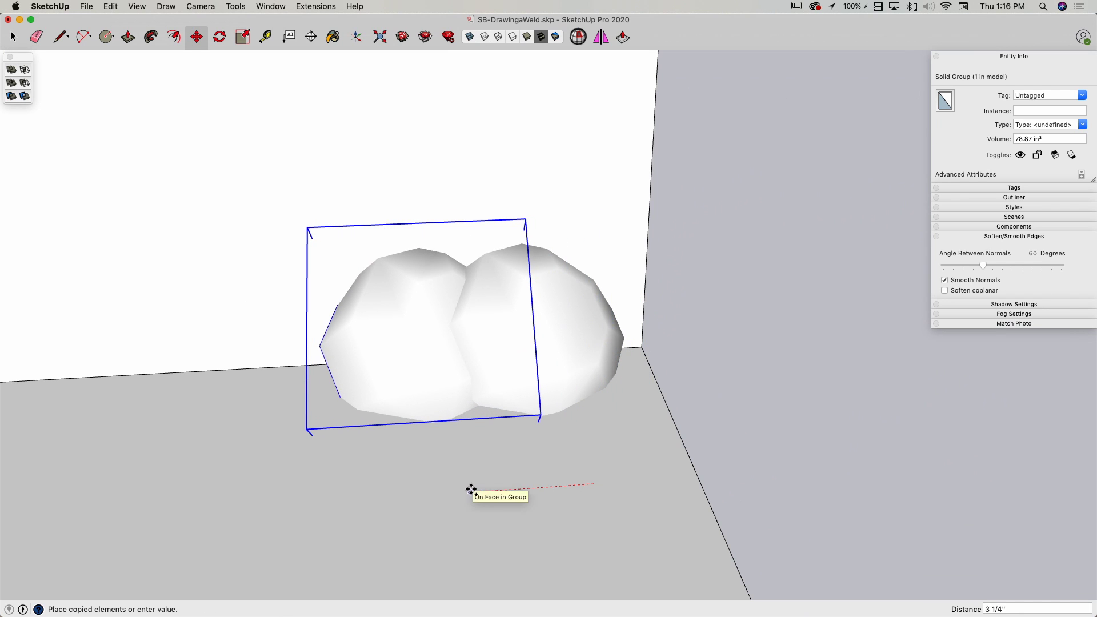
pyautogui.click(449, 491)
# Step: Add six more overlapping bead copies along the joint at uneven spacings, making a row of eight
pyautogui.moveTo(619, 362); pyautogui.dragTo(577, 381, button='middle')
pyautogui.moveTo(324, 309); pyautogui.dragTo(563, 451, button='middle')
pyautogui.click(564, 449)
pyautogui.press('alt')
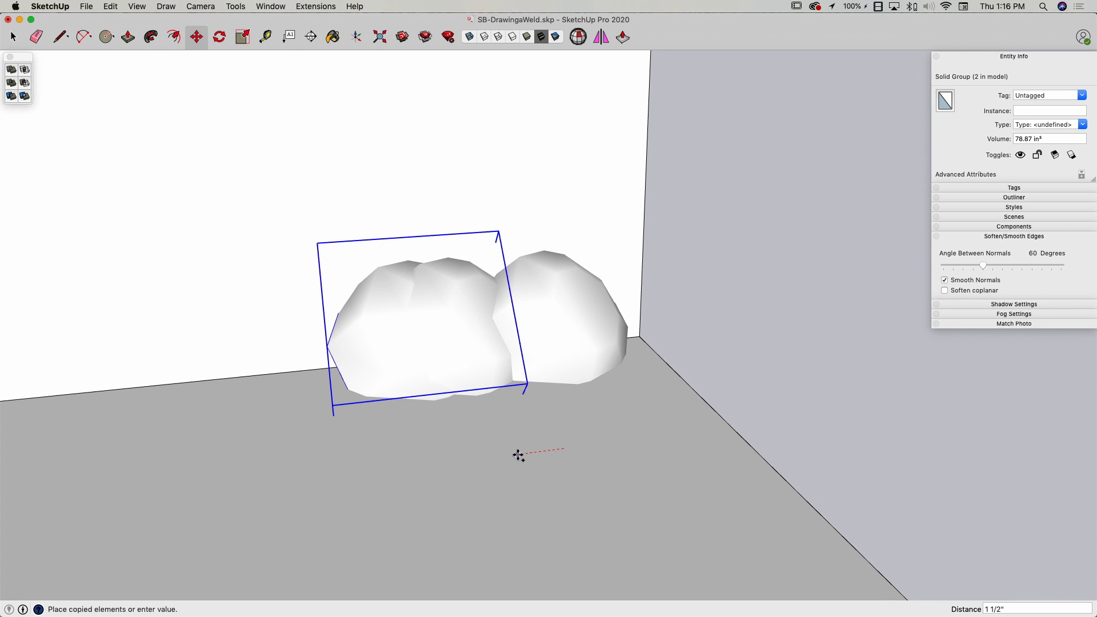
pyautogui.click(578, 466)
pyautogui.press('alt')
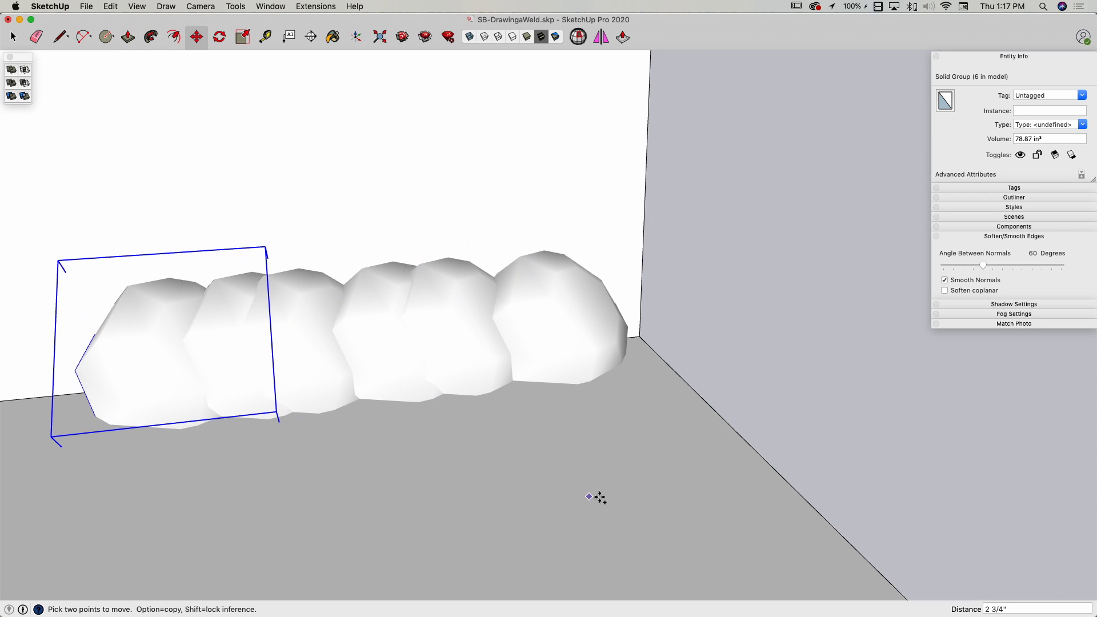
pyautogui.click(599, 498)
pyautogui.click(519, 507)
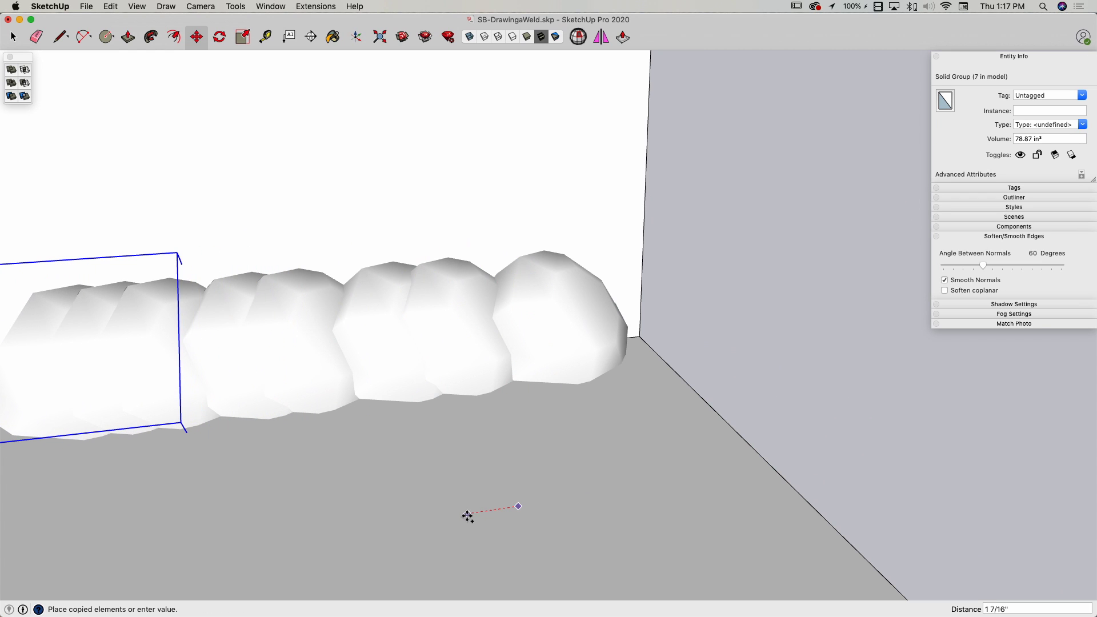
# Step: Examine the row of overlapping beads from the end of the plates and along the joint
pyautogui.moveTo(890, 338); pyautogui.dragTo(593, 336, button='middle')
pyautogui.scroll(-3, 592, 335)
pyautogui.scroll(5, 588, 334)
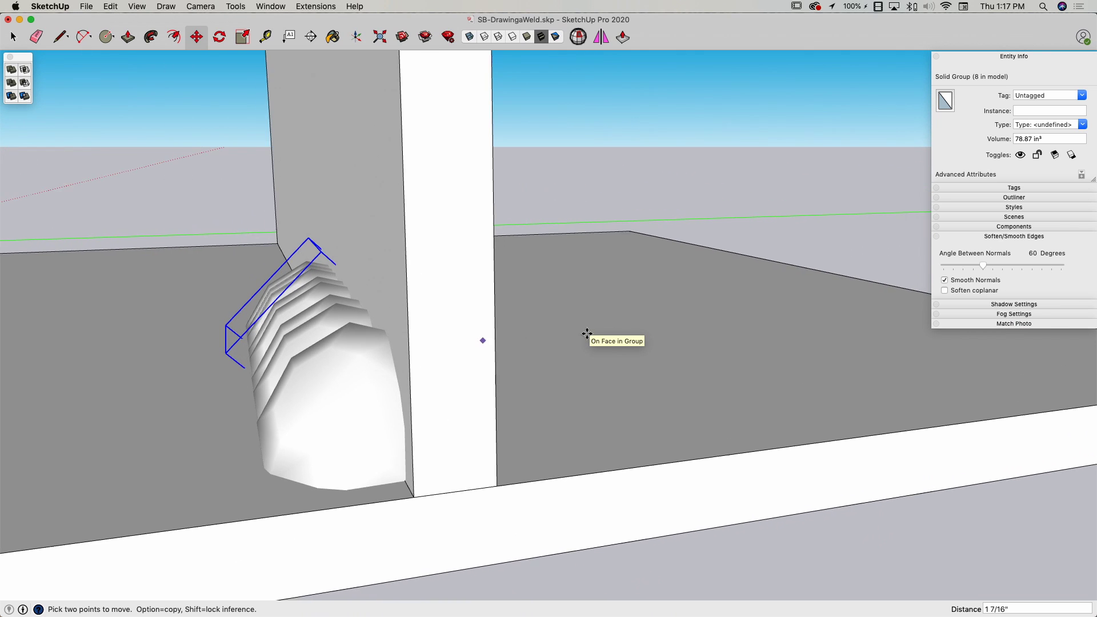
pyautogui.scroll(-3, 586, 329)
pyautogui.moveTo(630, 458); pyautogui.dragTo(572, 460, button='middle')
pyautogui.scroll(2, 419, 321)
pyautogui.moveTo(380, 294); pyautogui.dragTo(407, 393, button='middle')
pyautogui.moveTo(386, 350); pyautogui.dragTo(469, 311, button='middle')
pyautogui.scroll(3, 453, 312)
pyautogui.scroll(2, 339, 296)
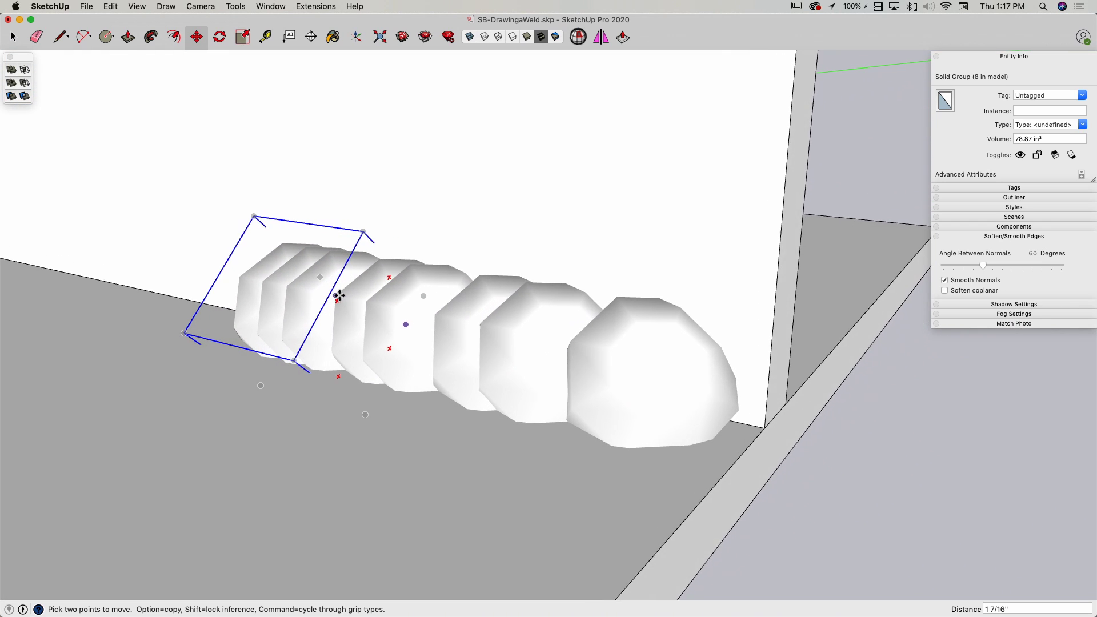
# Step: Rotate the second bead from the near end slightly clockwise in the plane of the upright plate's face
pyautogui.press('space')
pyautogui.scroll(2, 520, 348)
pyautogui.click(517, 345)
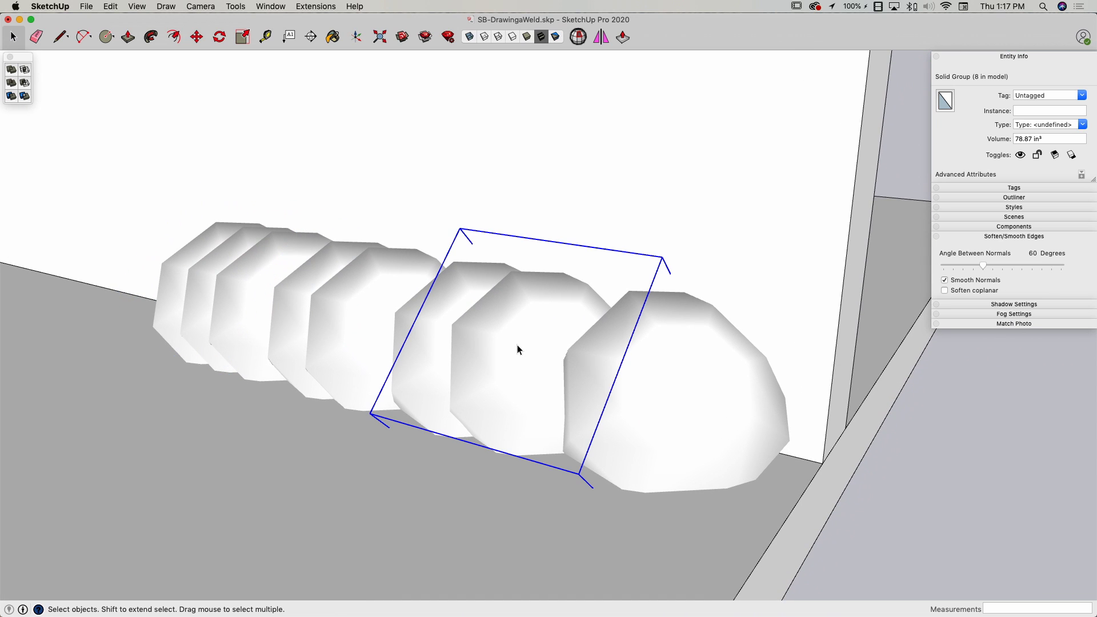
pyautogui.moveTo(519, 334); pyautogui.dragTo(591, 371, button='middle')
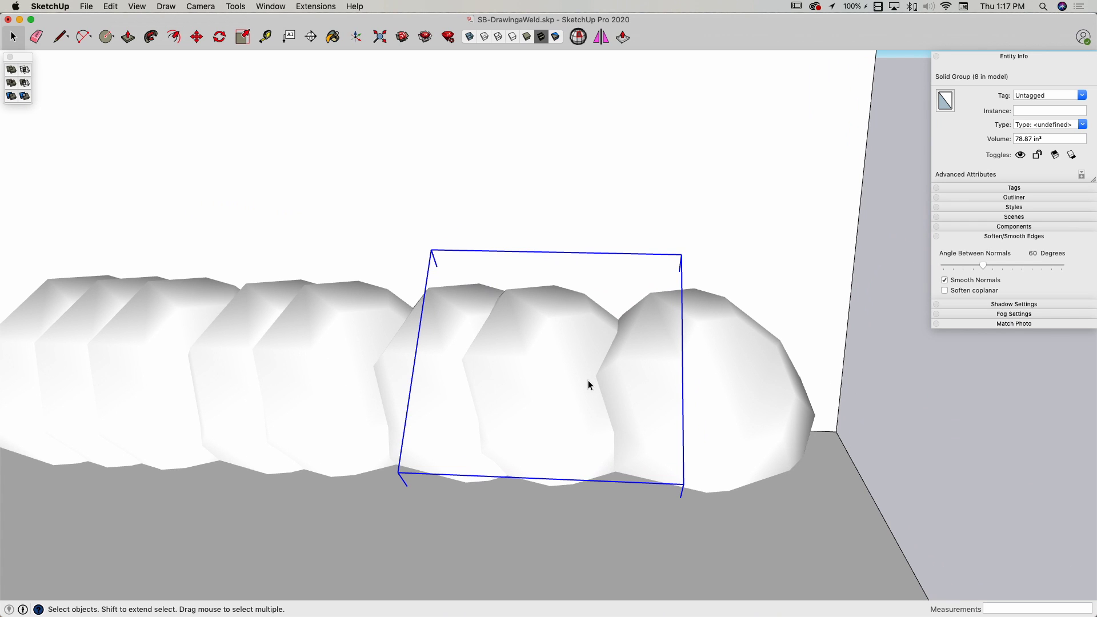
pyautogui.press('m')
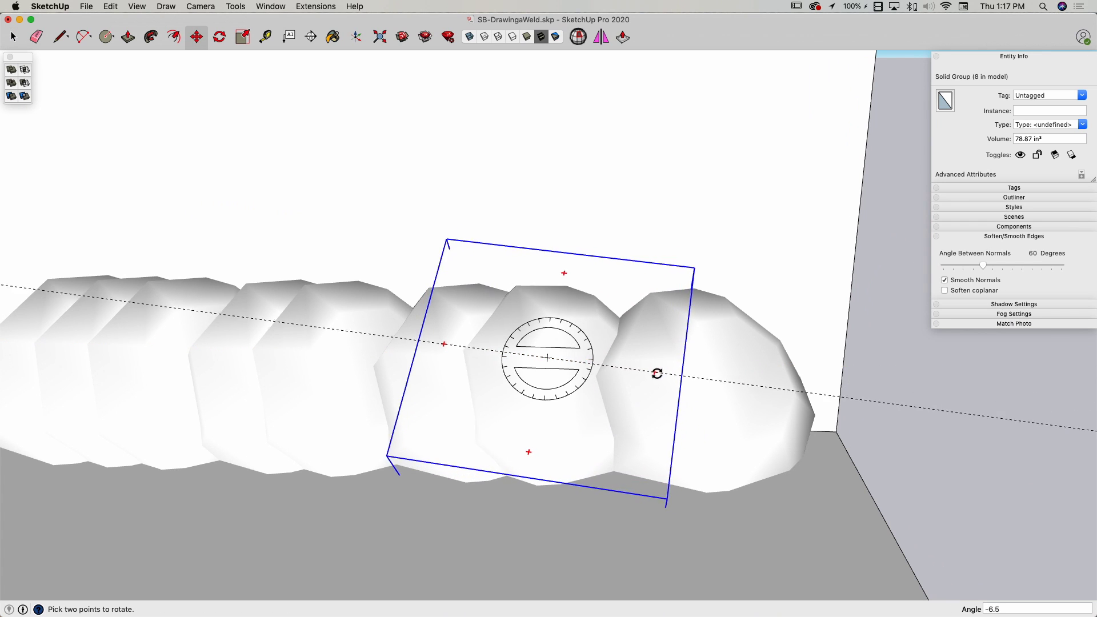
pyautogui.click(650, 388)
pyautogui.press('m')
# Step: Rotate the fourth bead from the near end about 20.9 degrees counter-clockwise in the plane of the upright plate's face
pyautogui.moveTo(728, 375); pyautogui.dragTo(446, 389, button='middle')
pyautogui.press('space')
pyautogui.click(440, 378)
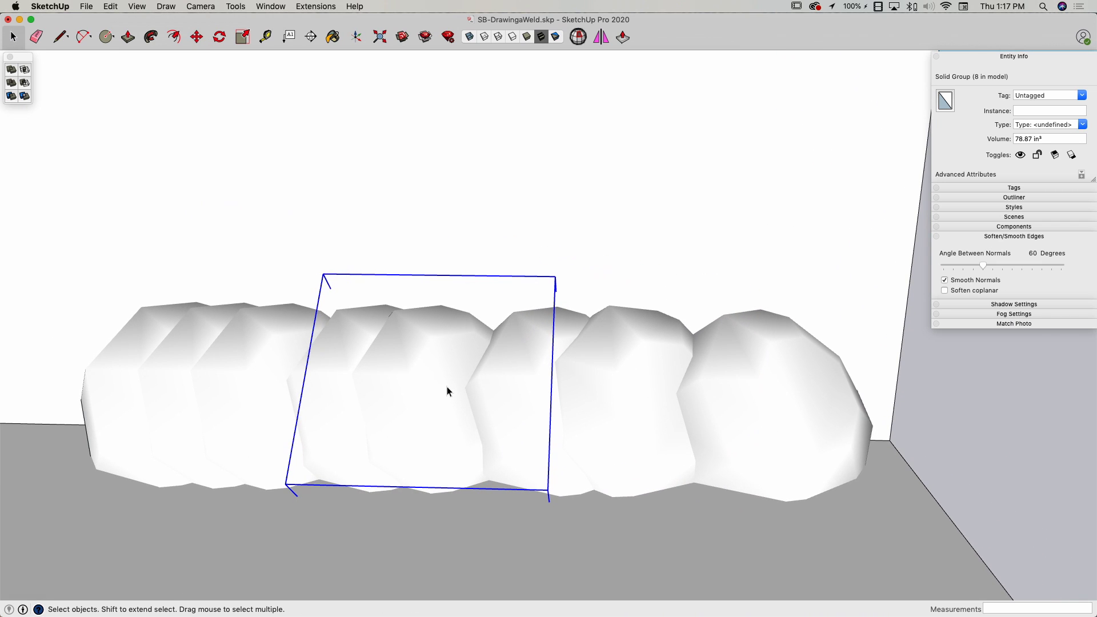
pyautogui.click(528, 378)
pyautogui.click(517, 346)
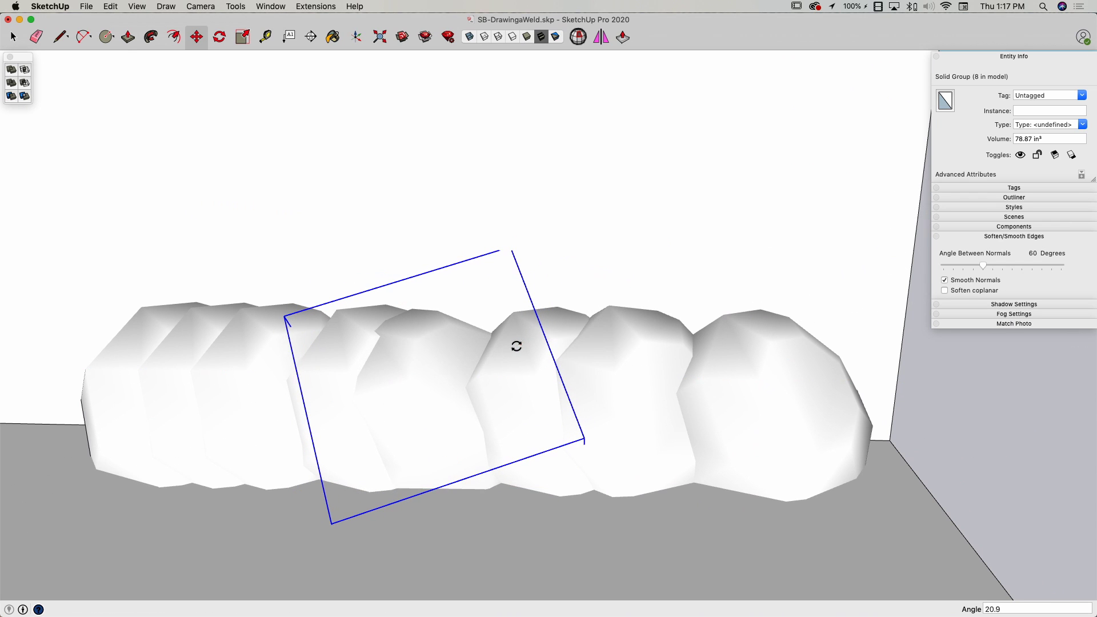
pyautogui.moveTo(517, 348); pyautogui.dragTo(486, 350, button='middle')
# Step: Rotate the fifth bead from the near end slightly clockwise to break up the regular pattern
pyautogui.moveTo(341, 352); pyautogui.dragTo(368, 366, button='middle')
pyautogui.press('space')
pyautogui.click(376, 367)
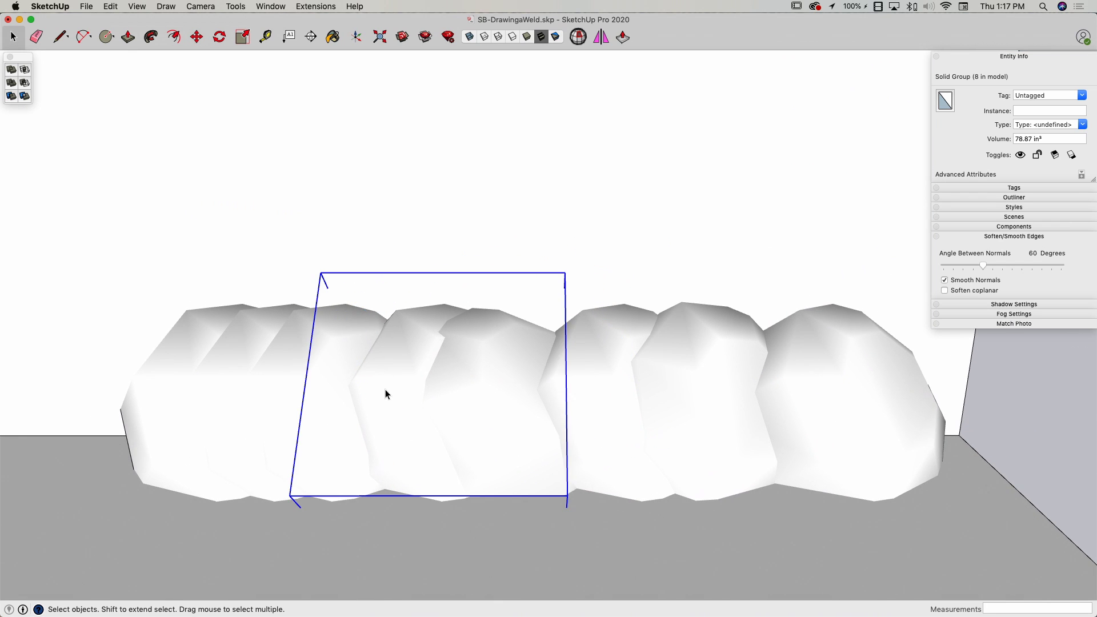
pyautogui.click(538, 375)
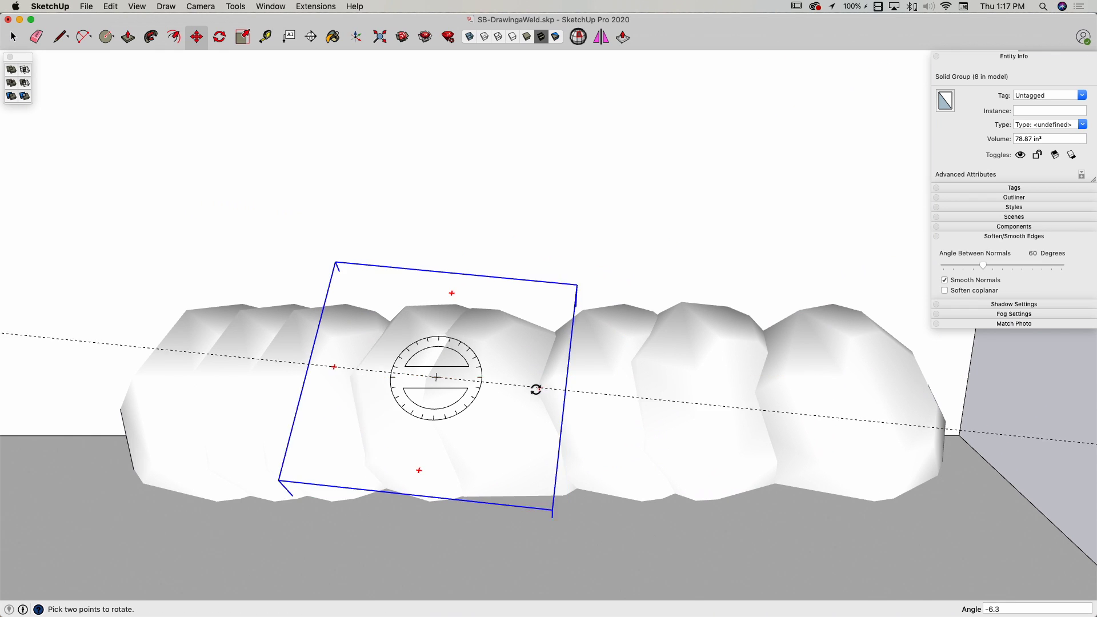
pyautogui.click(530, 398)
pyautogui.press('space')
# Step: Rotate the second-to-last bead at the far end about 24.3 degrees counter-clockwise
pyautogui.moveTo(446, 387); pyautogui.dragTo(434, 347, button='middle')
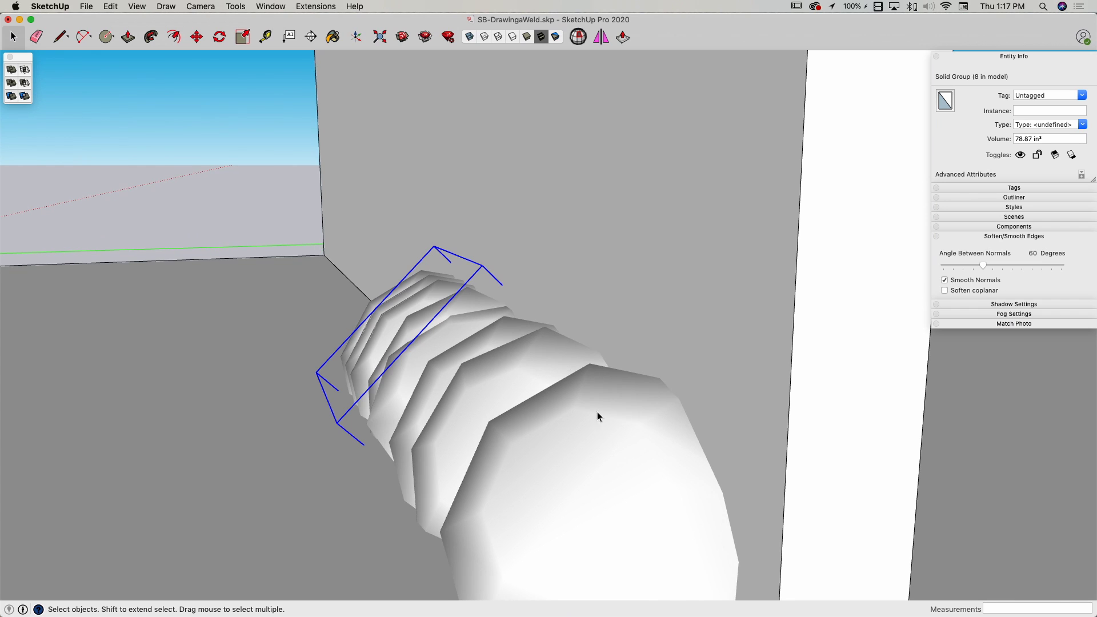
pyautogui.moveTo(598, 411); pyautogui.dragTo(443, 296, button='middle')
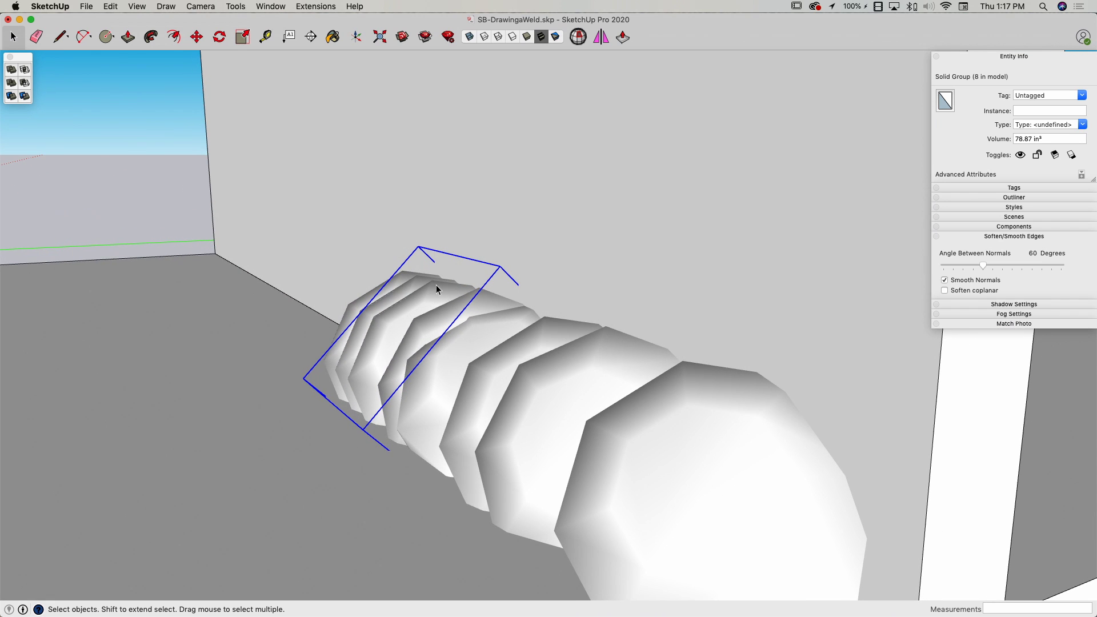
pyautogui.moveTo(496, 341); pyautogui.dragTo(423, 386, button='middle')
pyautogui.press('m')
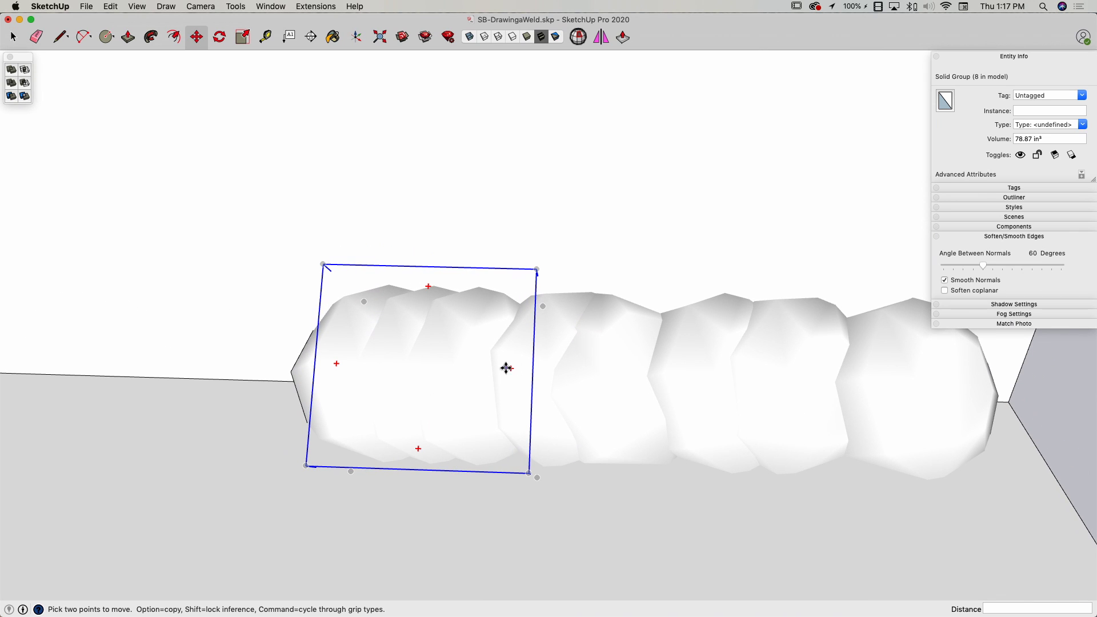
pyautogui.click(512, 369)
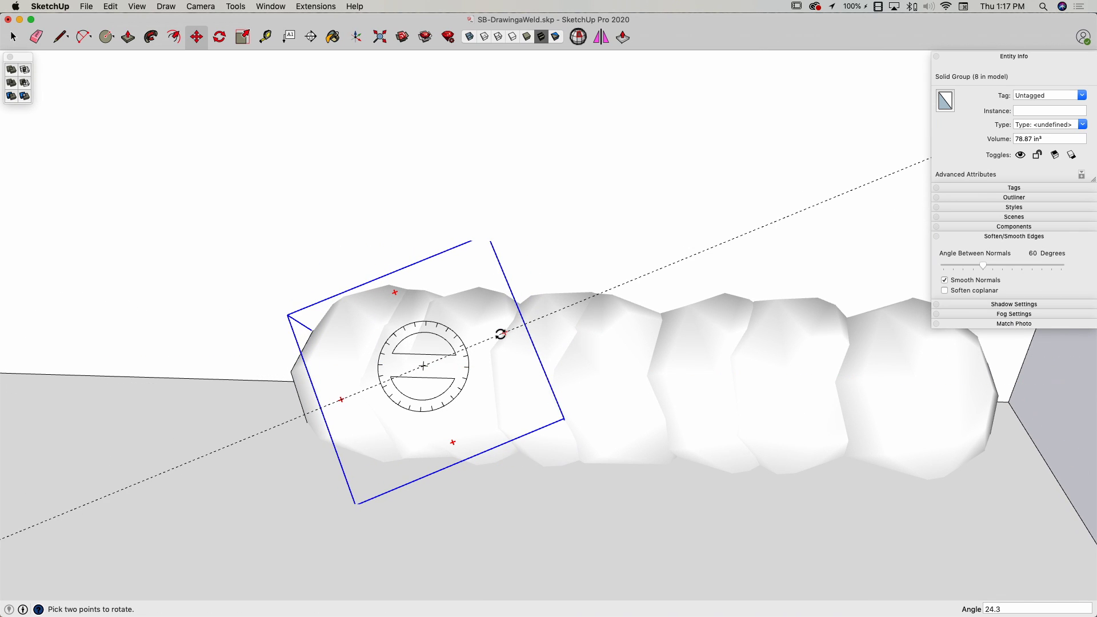
pyautogui.click(501, 334)
pyautogui.moveTo(436, 355); pyautogui.dragTo(398, 403, button='middle')
# Step: Rotate the last bead at the far end of the row clockwise in the plane of the upright plate's face
pyautogui.press('space')
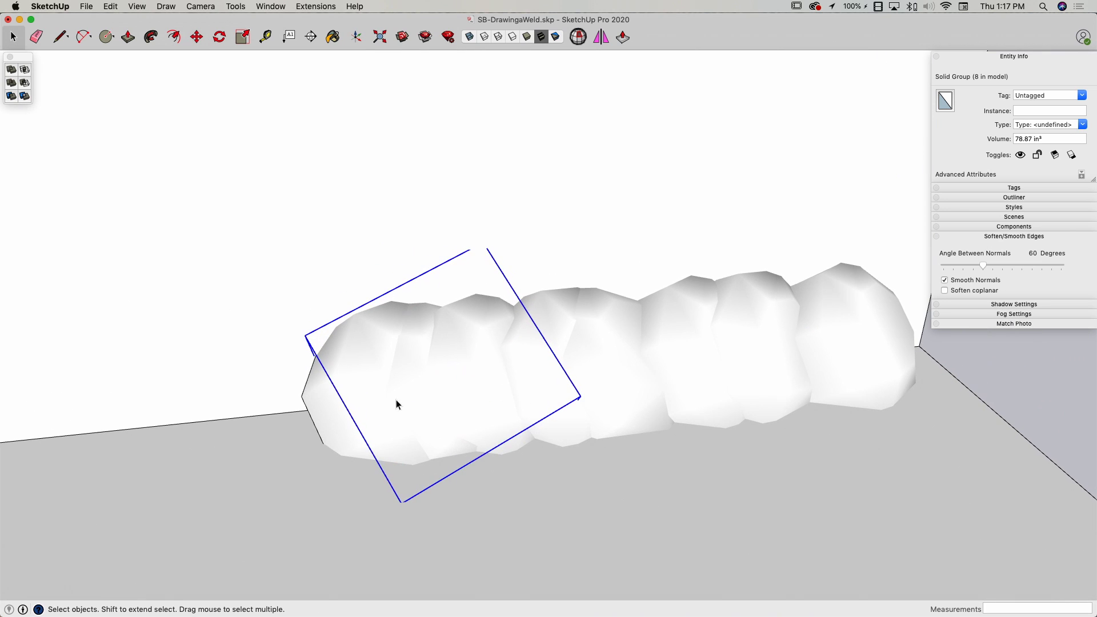
pyautogui.press('m')
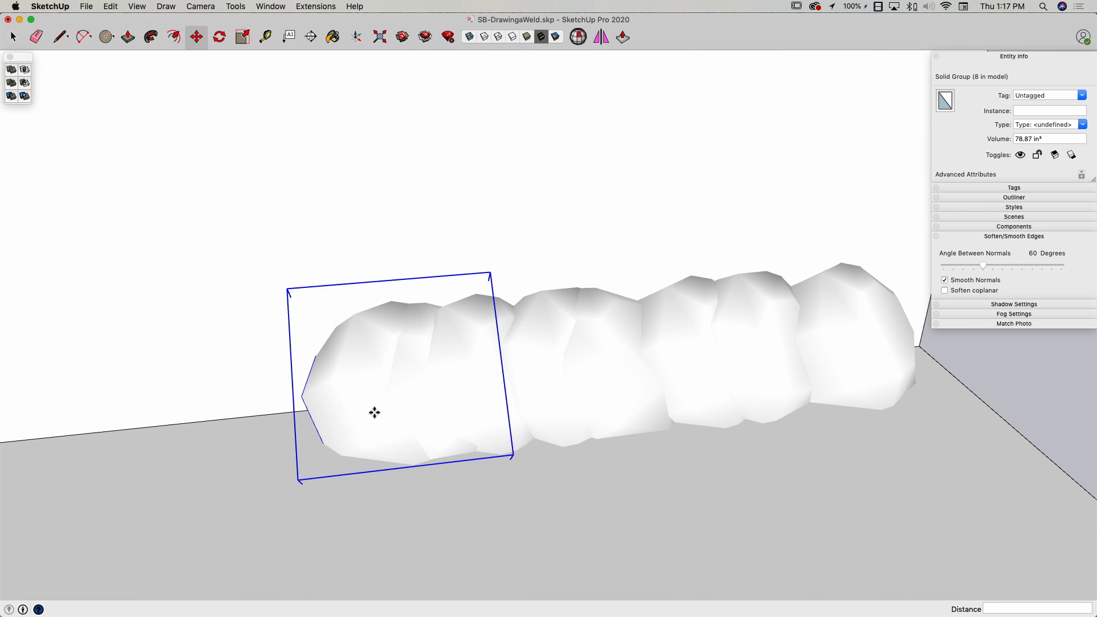
pyautogui.click(377, 448)
pyautogui.press('space')
# Step: Select all eight beads and copy them about 1' 6 5/8" along the joint to extend the row
pyautogui.moveTo(371, 446); pyautogui.dragTo(548, 463, button='middle')
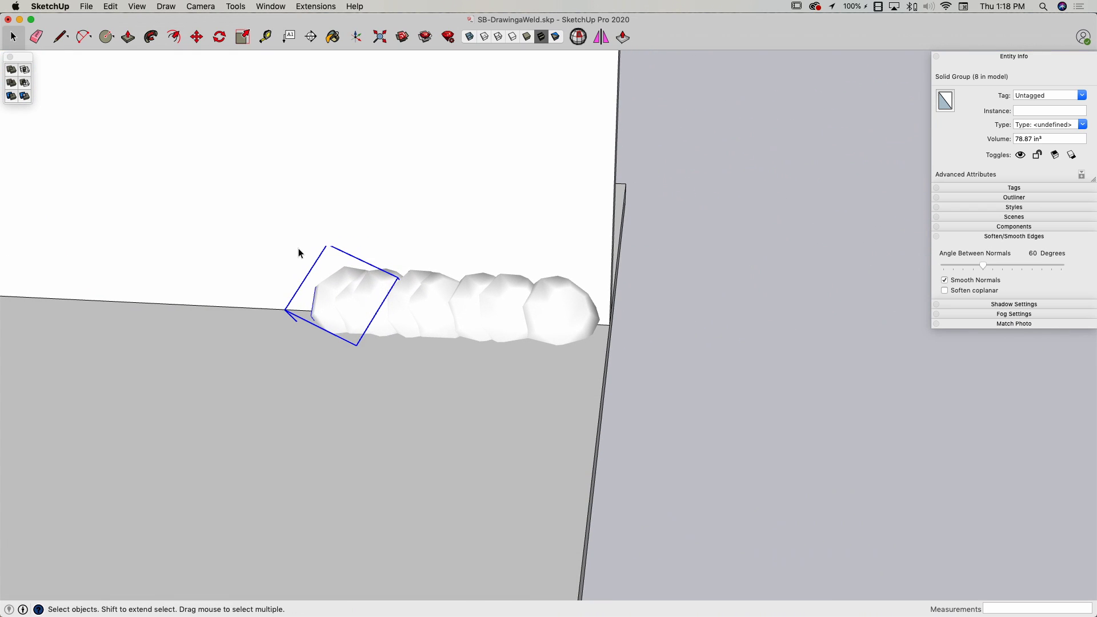
pyautogui.press('super+a')
pyautogui.moveTo(607, 372); pyautogui.dragTo(586, 443, button='middle')
pyautogui.press('m')
pyautogui.click(586, 443)
pyautogui.press('alt')
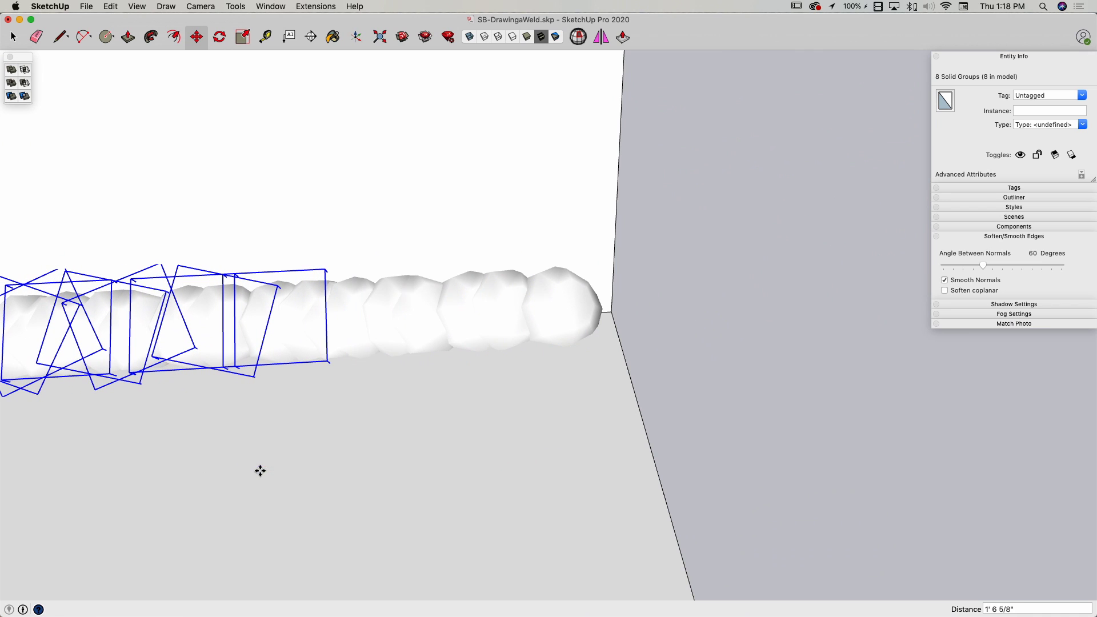
# Step: Copy the eight selected beads another 1' 8" or so along the joint toward the far end and clear the selection
pyautogui.scroll(-5, 524, 429)
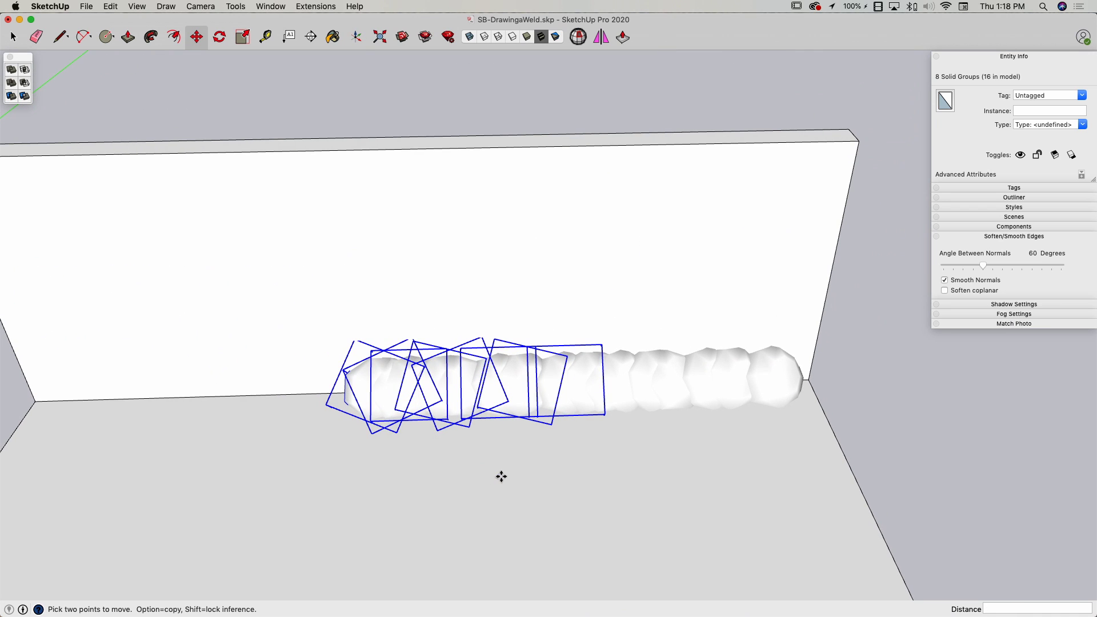
pyautogui.click(502, 477)
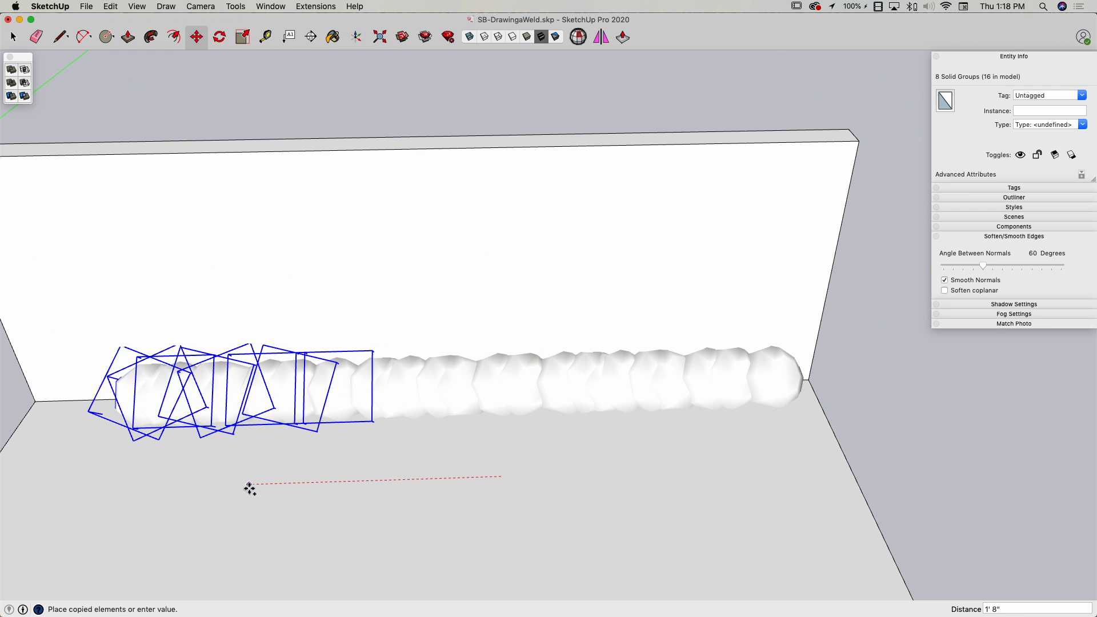
pyautogui.press('space')
pyautogui.click(886, 478)
# Step: Select every bead along the joint and merge them into a single solid with Outer Shell
pyautogui.moveTo(887, 477); pyautogui.dragTo(147, 248, button='middle')
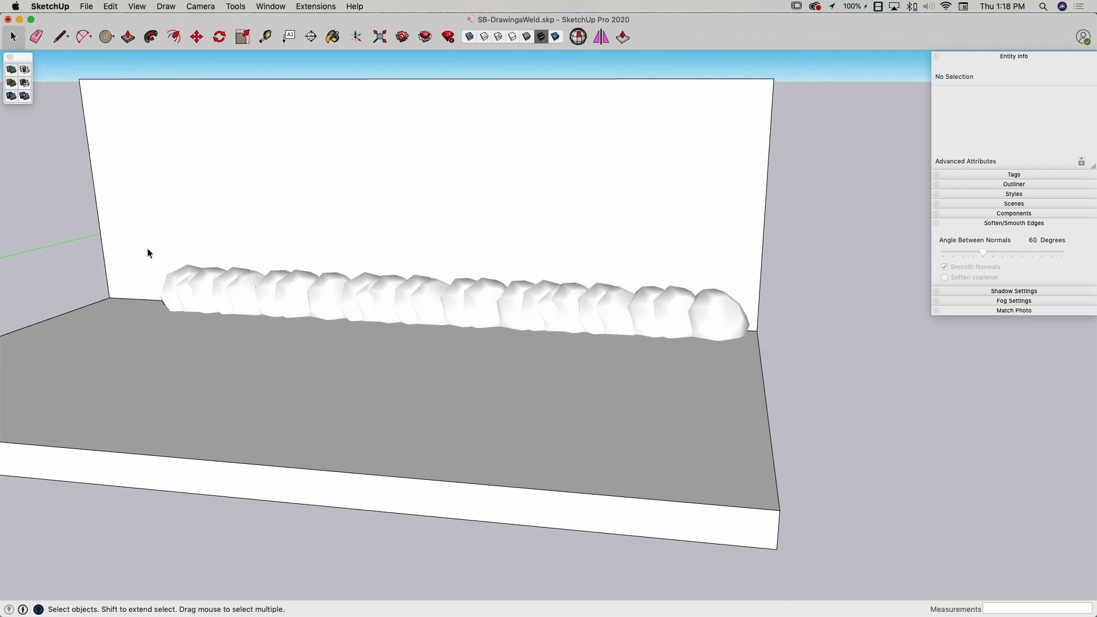
pyautogui.moveTo(816, 408); pyautogui.dragTo(797, 400)
pyautogui.moveTo(796, 403); pyautogui.dragTo(252, 279, button='middle')
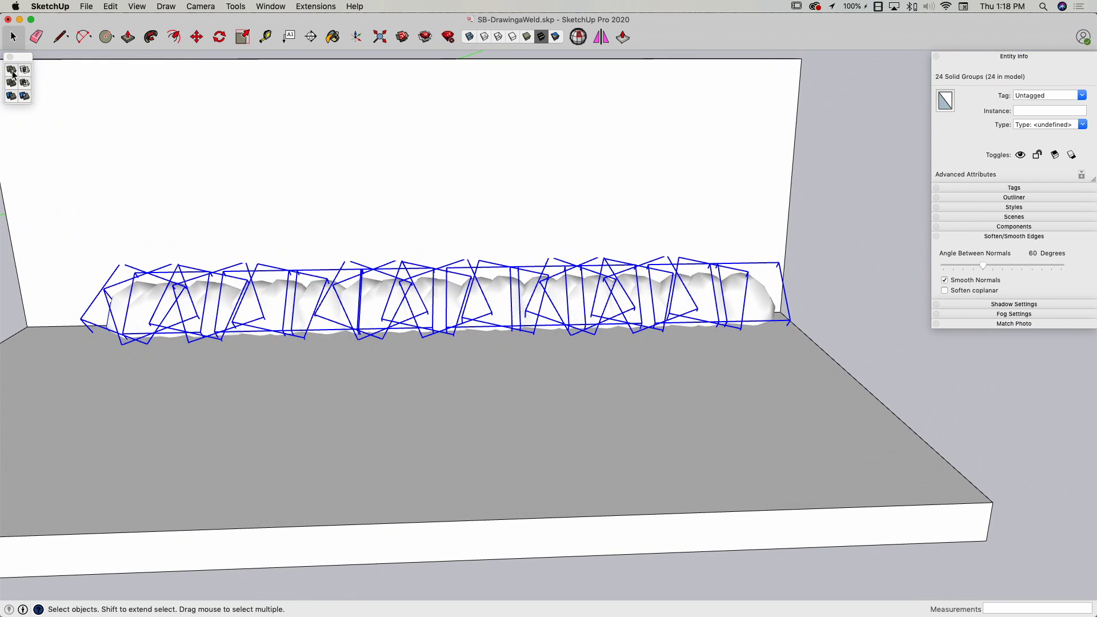
pyautogui.click(12, 71)
# Step: Soften and smooth all edges inside the merged weld, including coplanar ones, with the angle between normals at 124 degrees
pyautogui.moveTo(61, 99); pyautogui.dragTo(515, 321, button='middle')
pyautogui.scroll(5, 588, 372)
pyautogui.scroll(3, 596, 345)
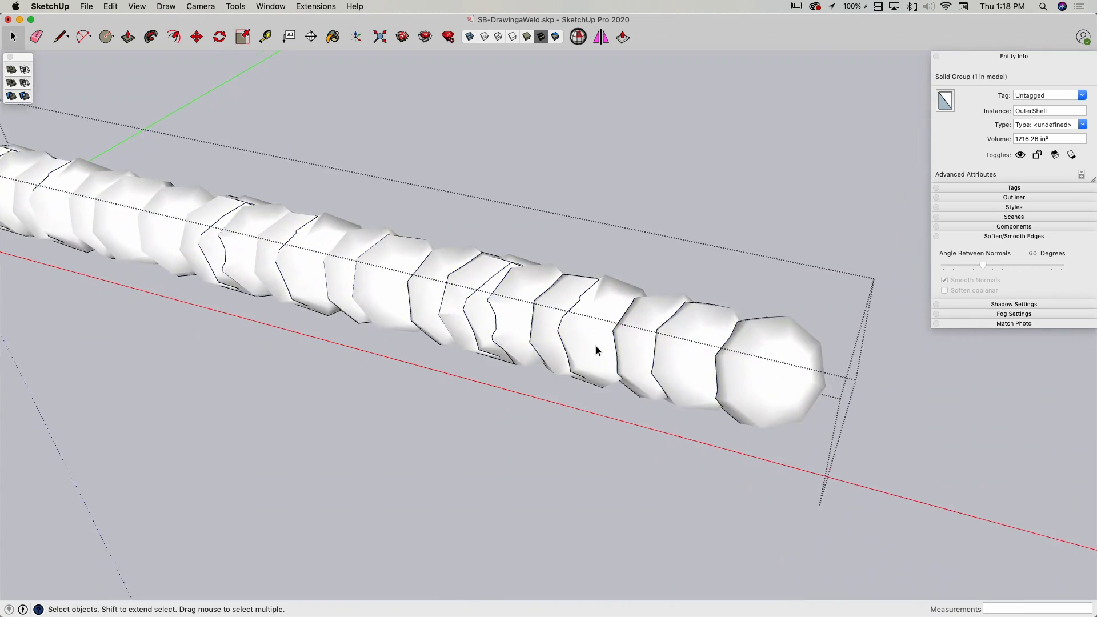
pyautogui.scroll(-5, 571, 312)
pyautogui.tripleClick(565, 306)
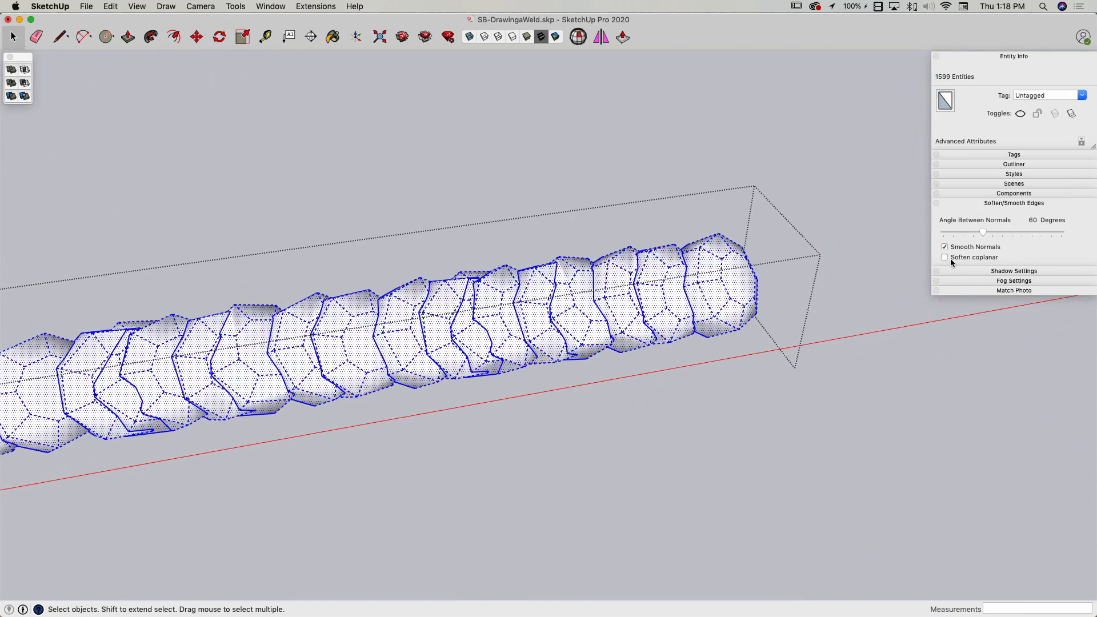
pyautogui.click(944, 257)
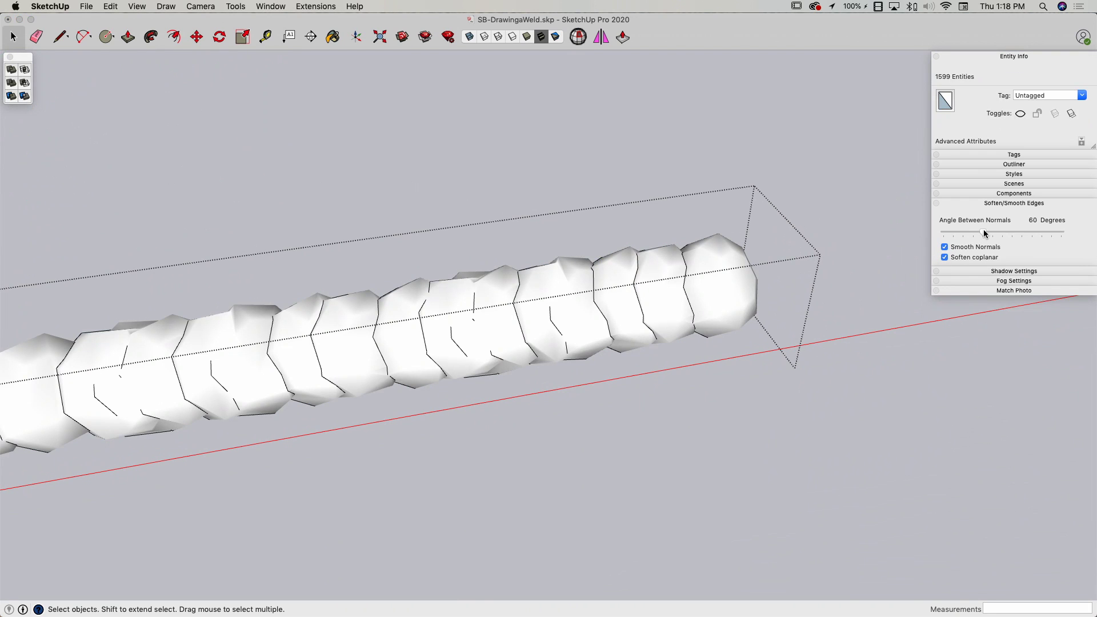
pyautogui.moveTo(983, 233); pyautogui.dragTo(1001, 234)
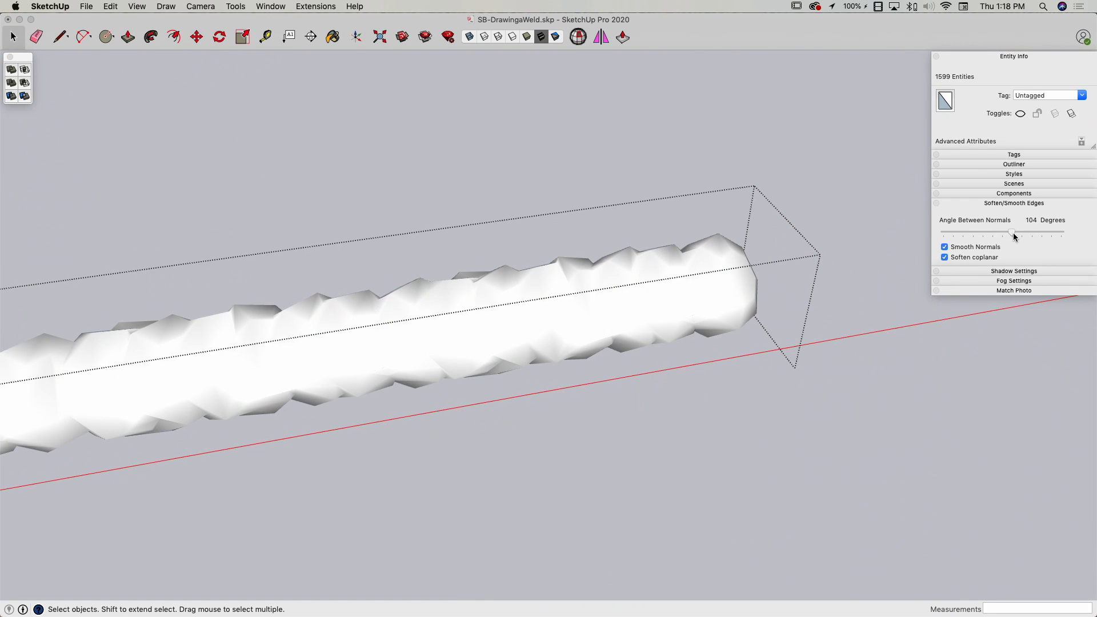
pyautogui.click(835, 282)
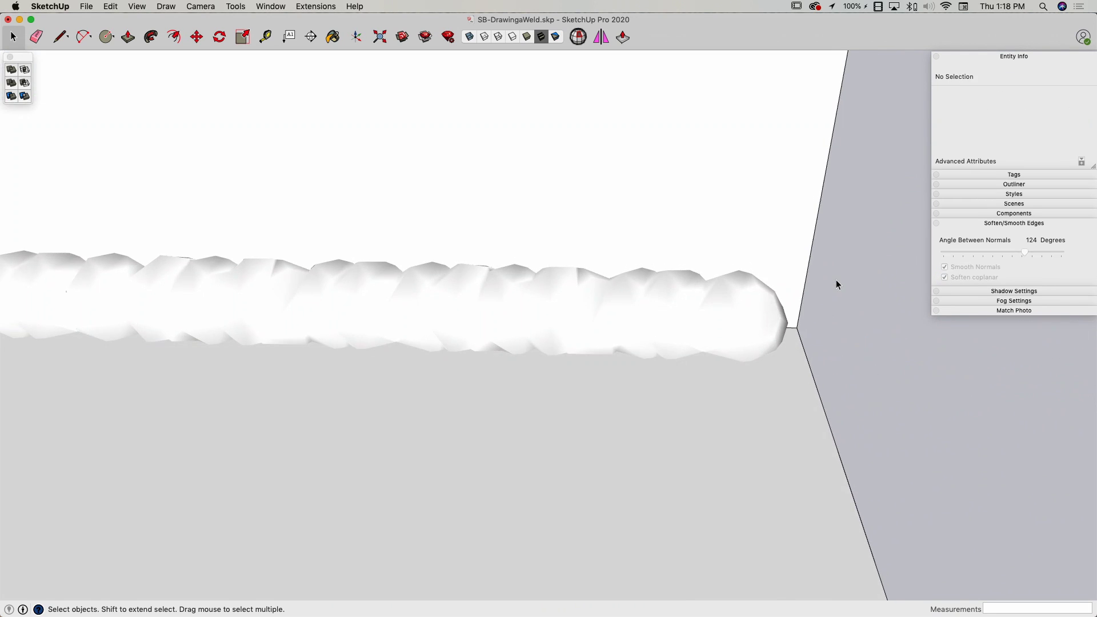
# Step: Stretch the merged weld to about 1.11 along the joint and scale its bulky cross-section down against the plates
pyautogui.moveTo(769, 335); pyautogui.dragTo(465, 294, button='middle')
pyautogui.moveTo(686, 366); pyautogui.dragTo(567, 318, button='middle')
pyautogui.click(566, 319)
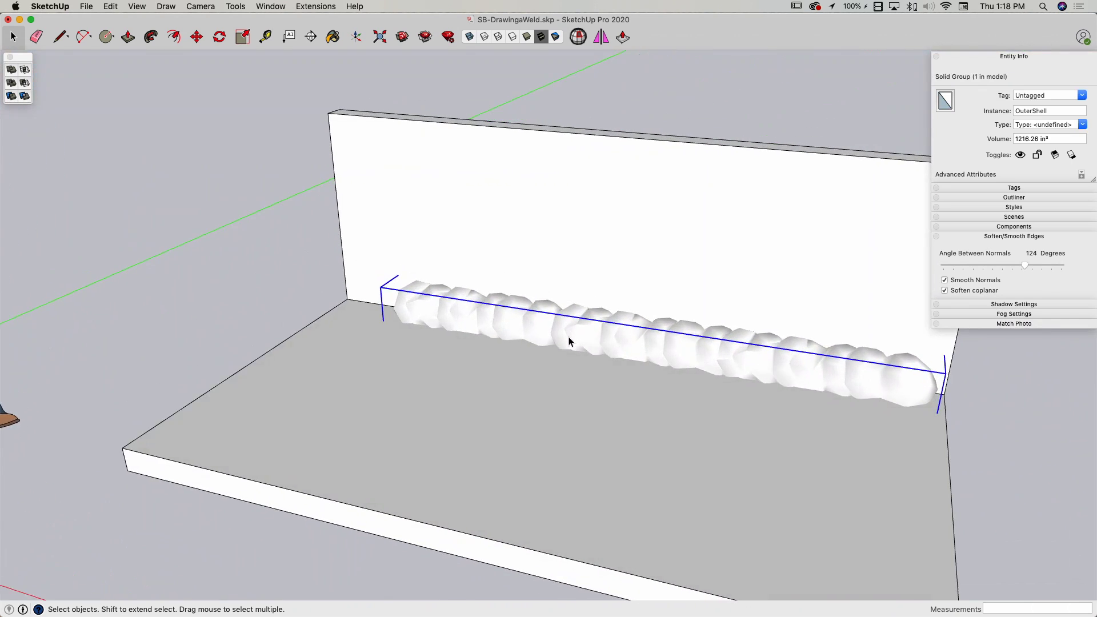
pyautogui.press('s')
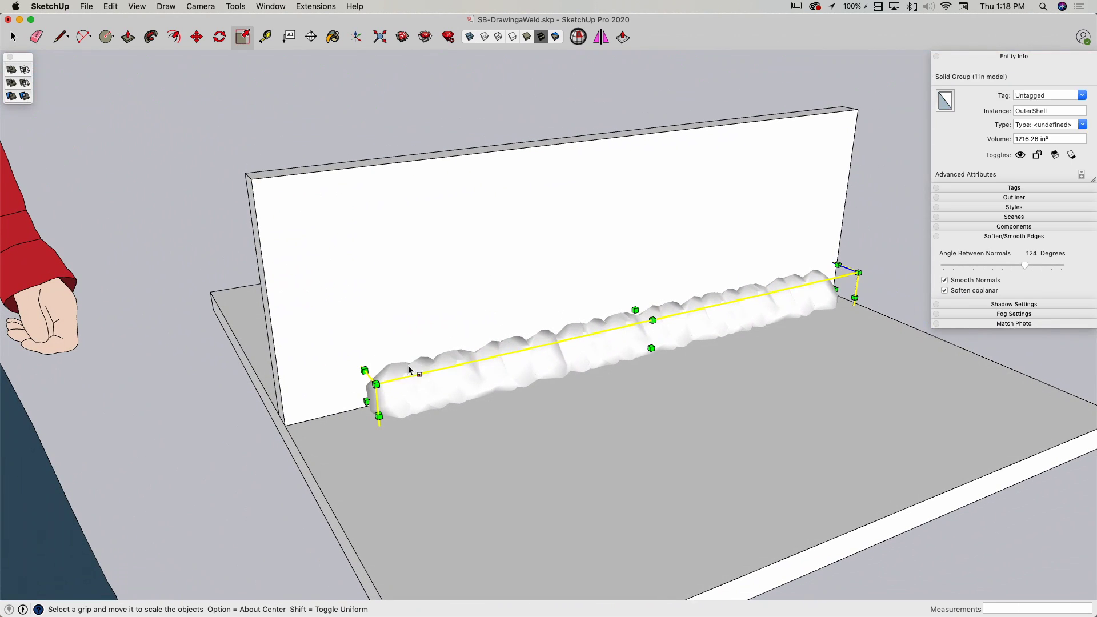
pyautogui.moveTo(367, 402); pyautogui.dragTo(296, 423)
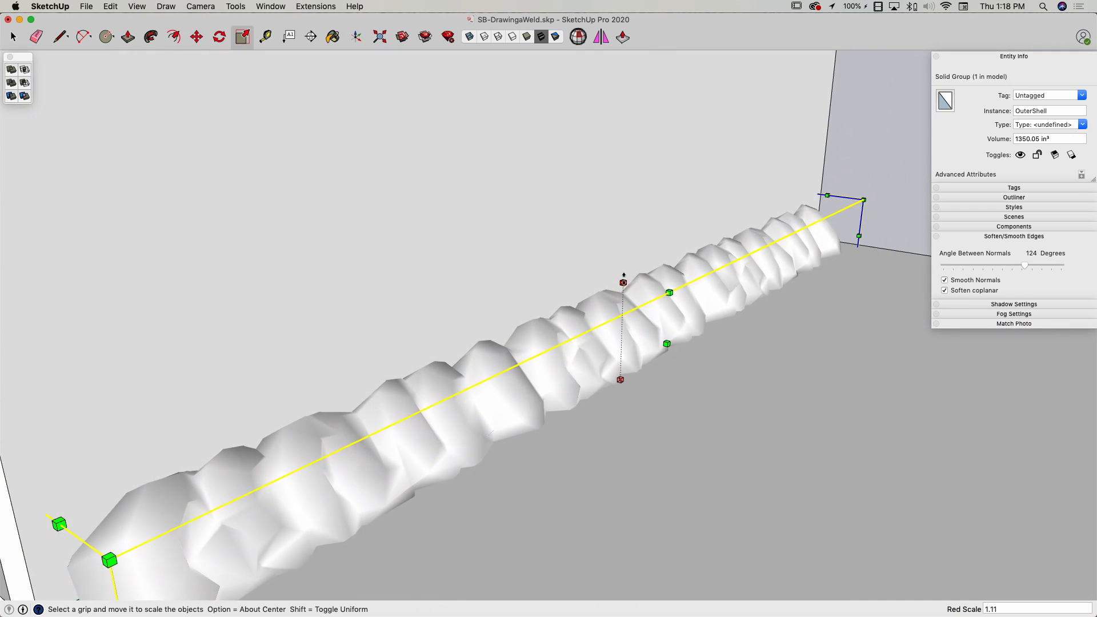
pyautogui.moveTo(623, 282); pyautogui.dragTo(658, 327)
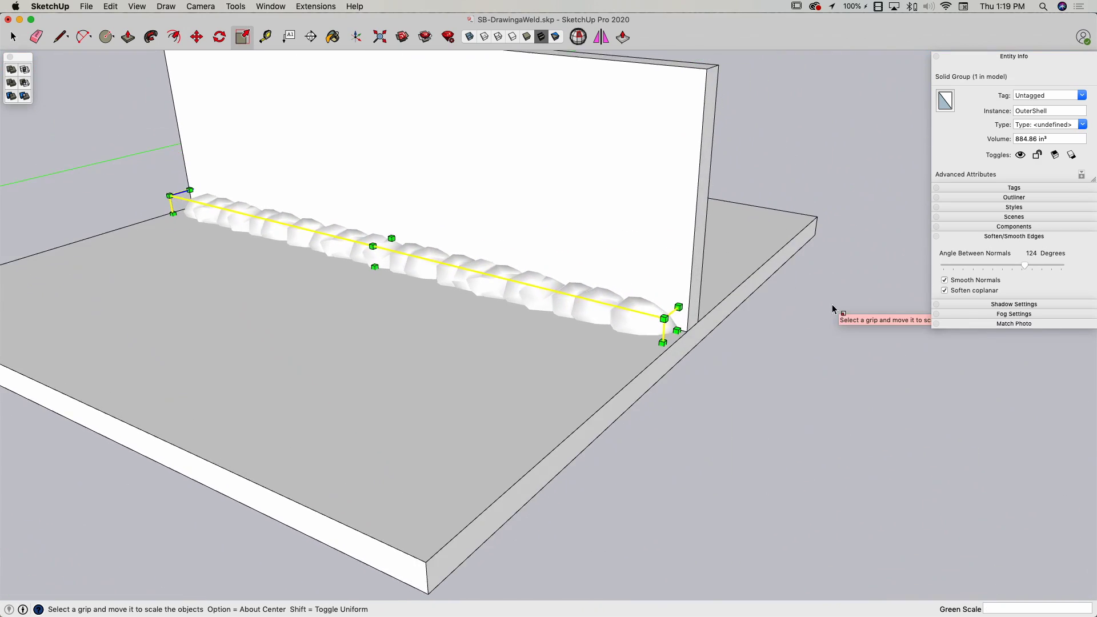
pyautogui.press('space')
pyautogui.click(832, 307)
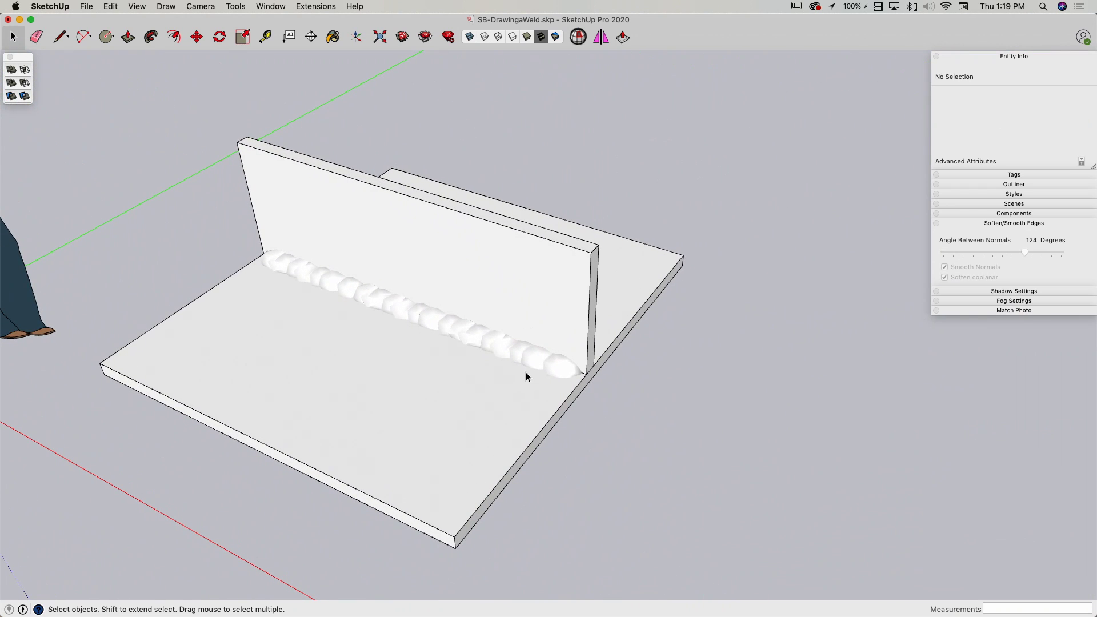
# Step: Paint the merged weld with the Silver colour
pyautogui.press('b')
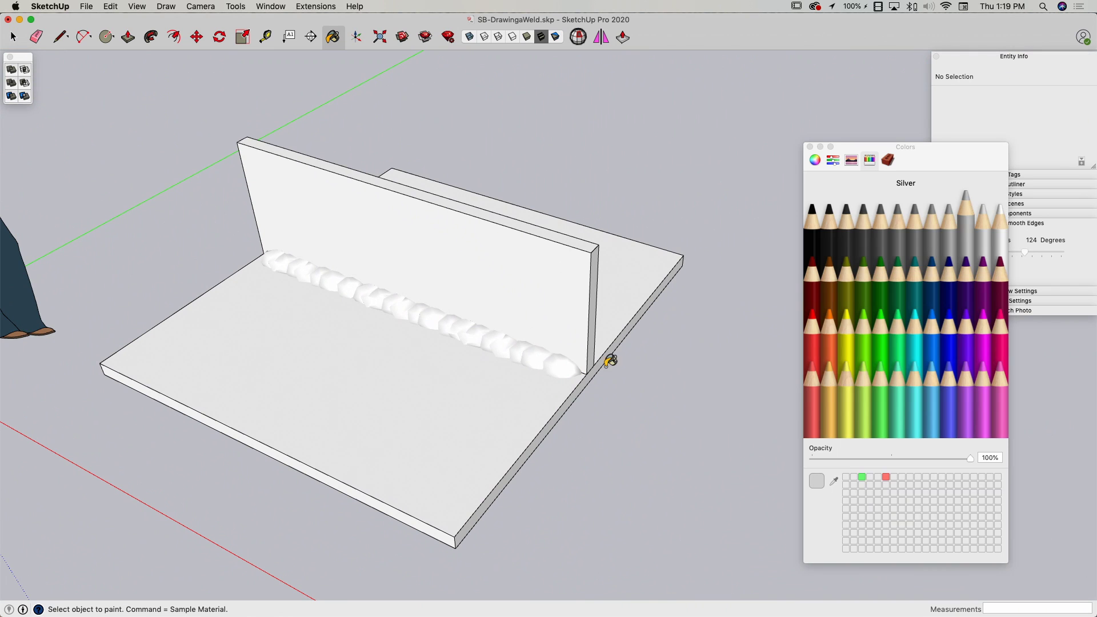
pyautogui.click(981, 228)
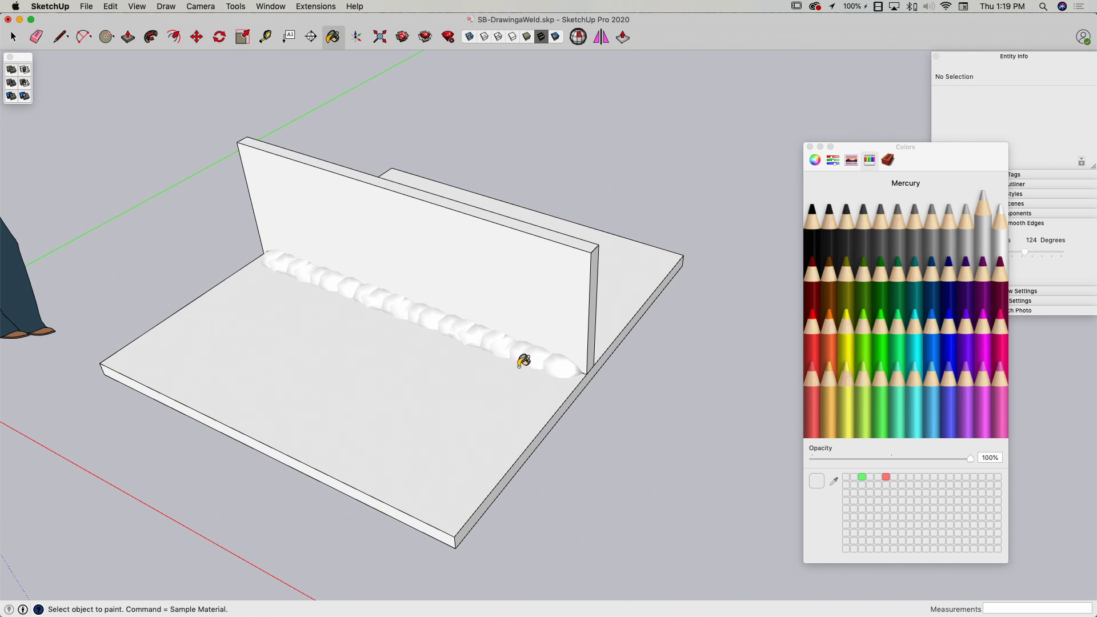
pyautogui.click(969, 231)
pyautogui.click(561, 365)
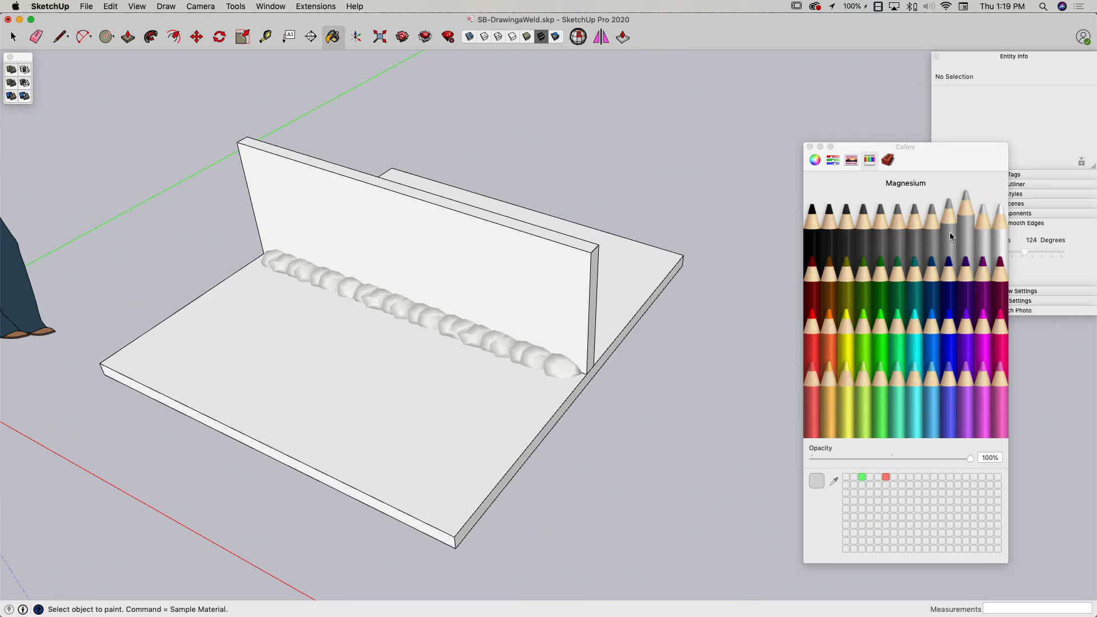
# Step: Paint the upright plate and the base plate with the Magnesium colour and close the colour picker
pyautogui.click(950, 232)
pyautogui.click(582, 297)
pyautogui.click(540, 401)
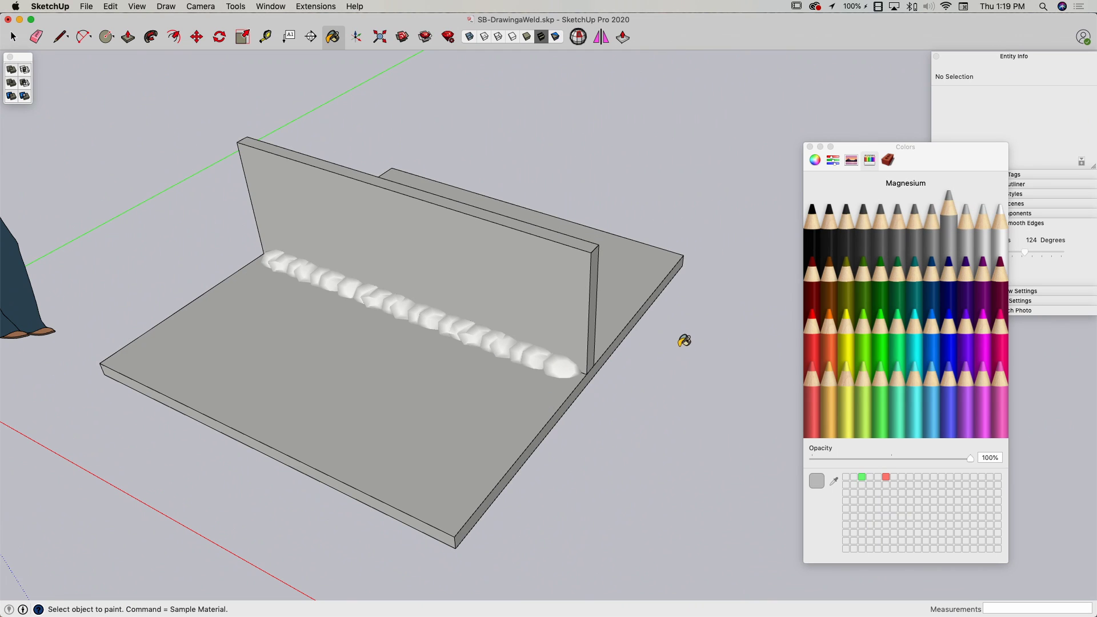
pyautogui.moveTo(633, 311); pyautogui.dragTo(686, 295, button='middle')
pyautogui.press('space')
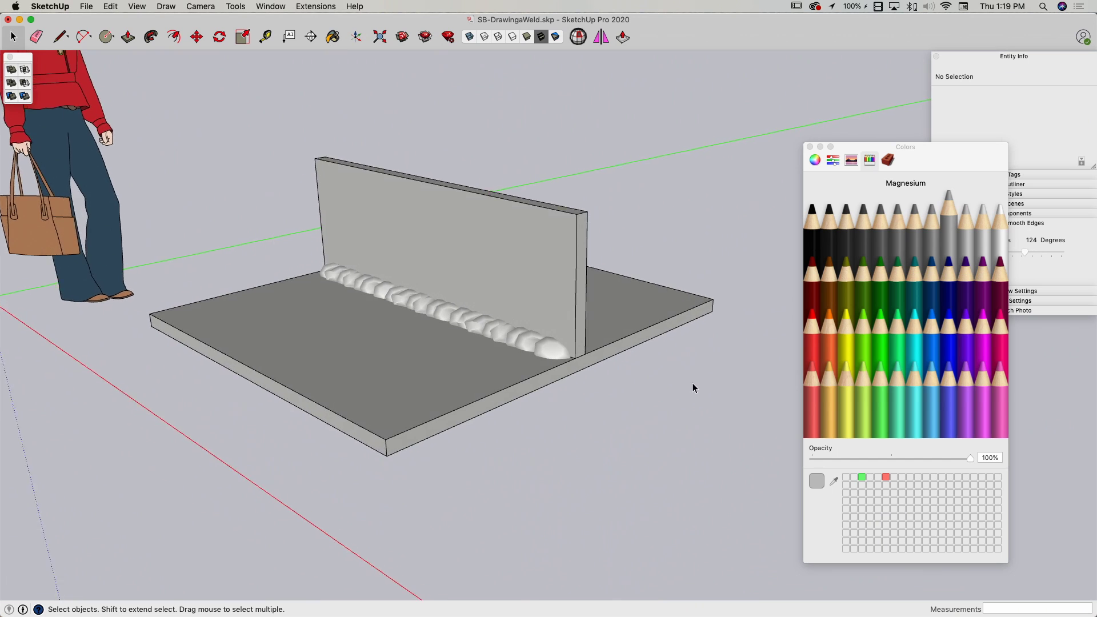
pyautogui.scroll(2, 693, 383)
pyautogui.moveTo(693, 383)
pyautogui.mouseDown(button='middle')
pyautogui.moveTo(911, 162)
pyautogui.moveTo(704, 150)
pyautogui.moveTo(716, 151)
pyautogui.mouseUp(button='middle')
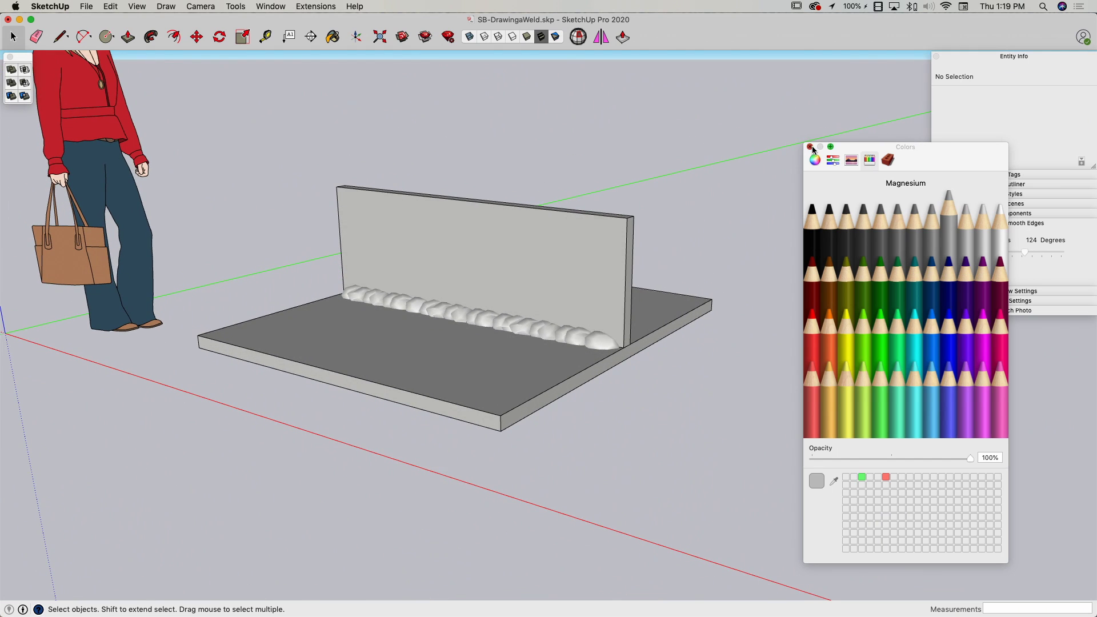
pyautogui.click(810, 146)
# Step: Select both plates and the weld, scale them down together uniformly to a much smaller size, and clear the selection
pyautogui.moveTo(640, 263); pyautogui.dragTo(706, 297, button='middle')
pyautogui.moveTo(766, 146); pyautogui.dragTo(306, 491)
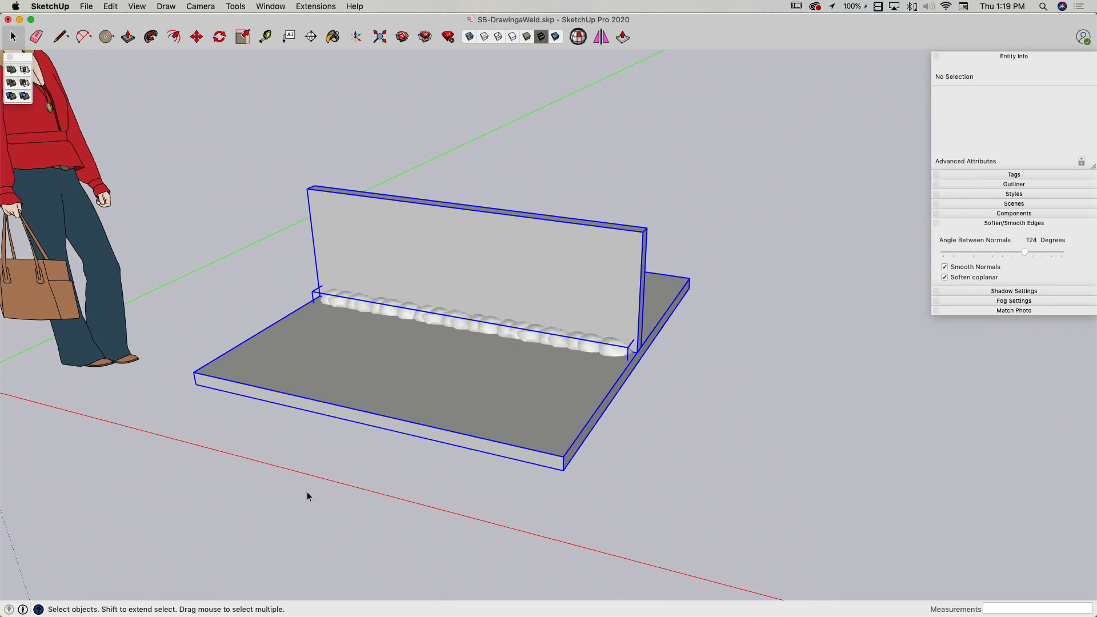
pyautogui.press('s')
pyautogui.moveTo(697, 175); pyautogui.dragTo(319, 334)
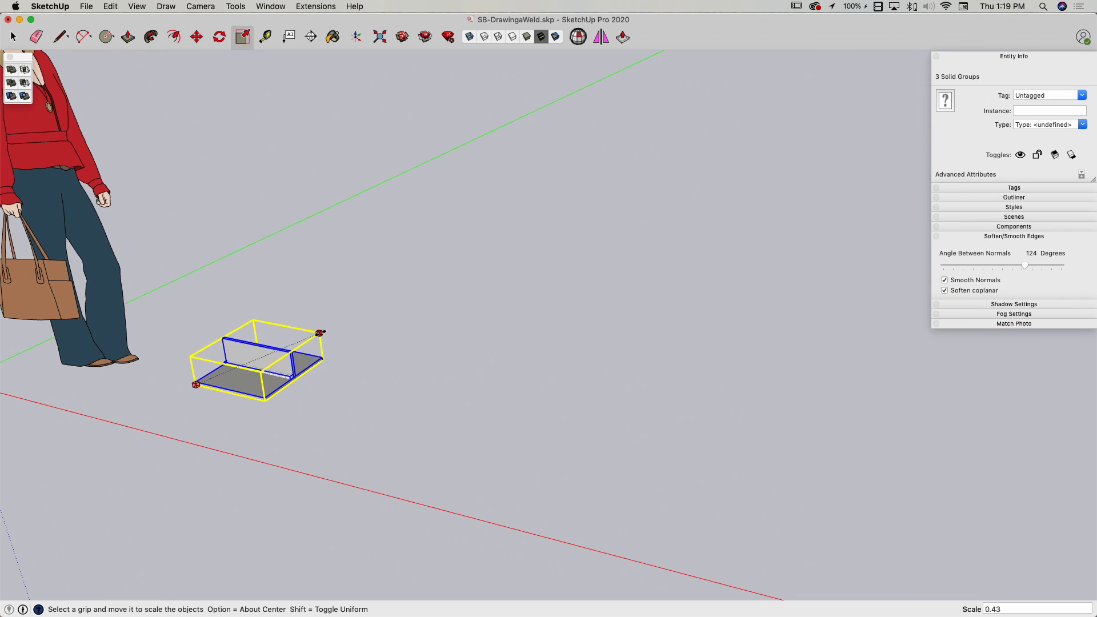
pyautogui.scroll(8, 348, 415)
pyautogui.press('space')
pyautogui.click(345, 412)
pyautogui.moveTo(230, 423); pyautogui.dragTo(554, 337, button='middle')
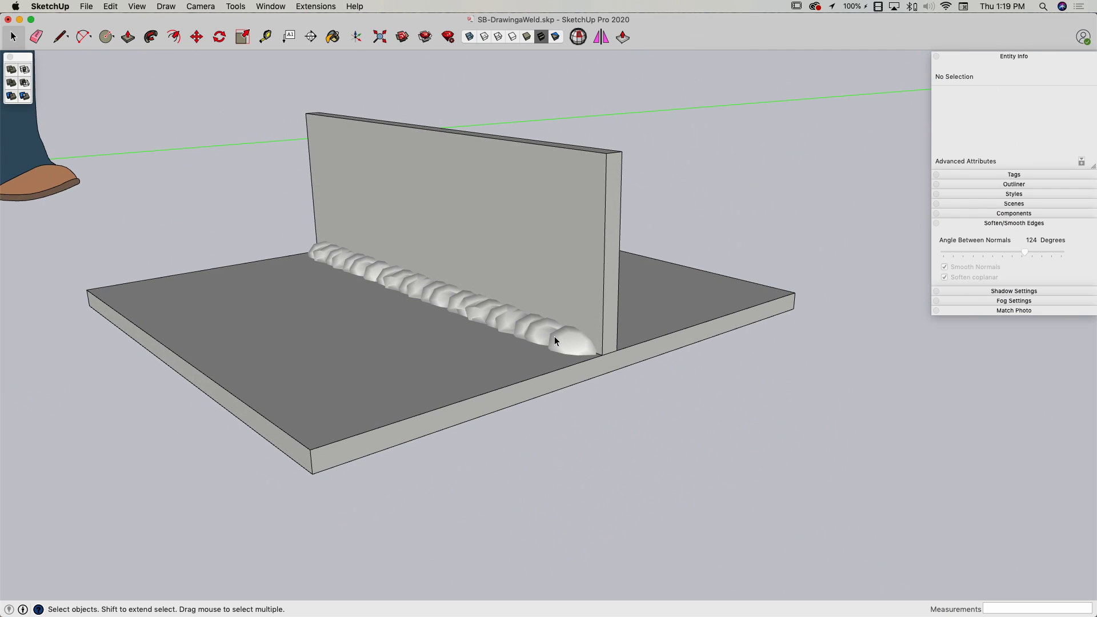
# Step: Select the weld and examine how its near end meets the upright plate and the base plate
pyautogui.click(554, 341)
pyautogui.scroll(5, 554, 337)
pyautogui.scroll(-2, 434, 246)
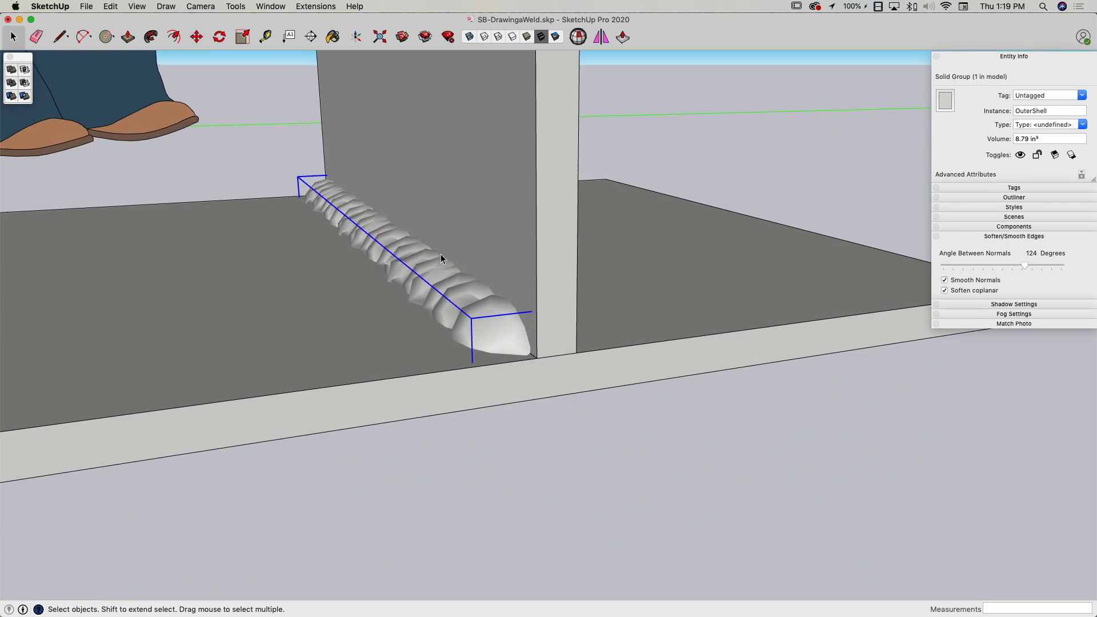
pyautogui.moveTo(433, 280); pyautogui.dragTo(439, 329, button='middle')
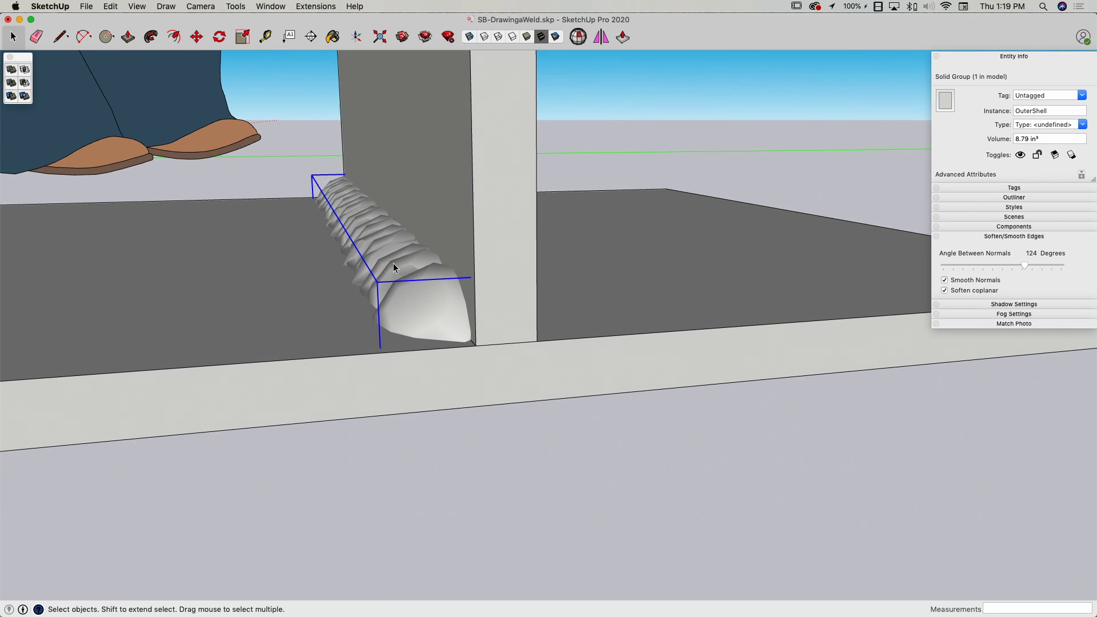
pyautogui.moveTo(419, 288); pyautogui.dragTo(409, 309, button='middle')
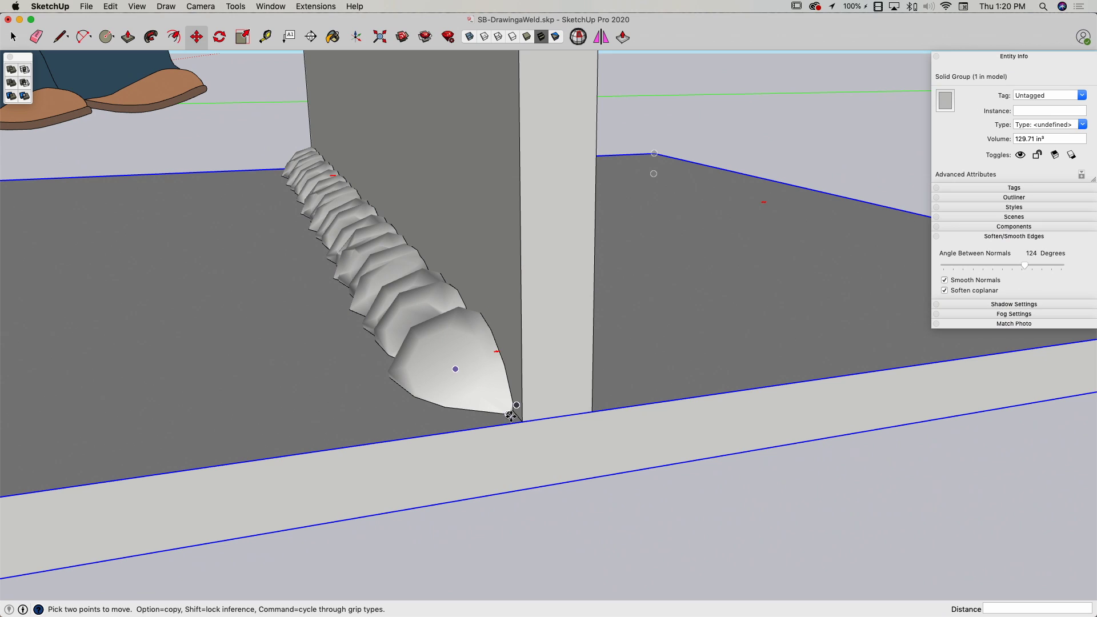
# Step: Copy the trimmed weld 1 3/4" across to the opposite side of the upright plate
pyautogui.press('space')
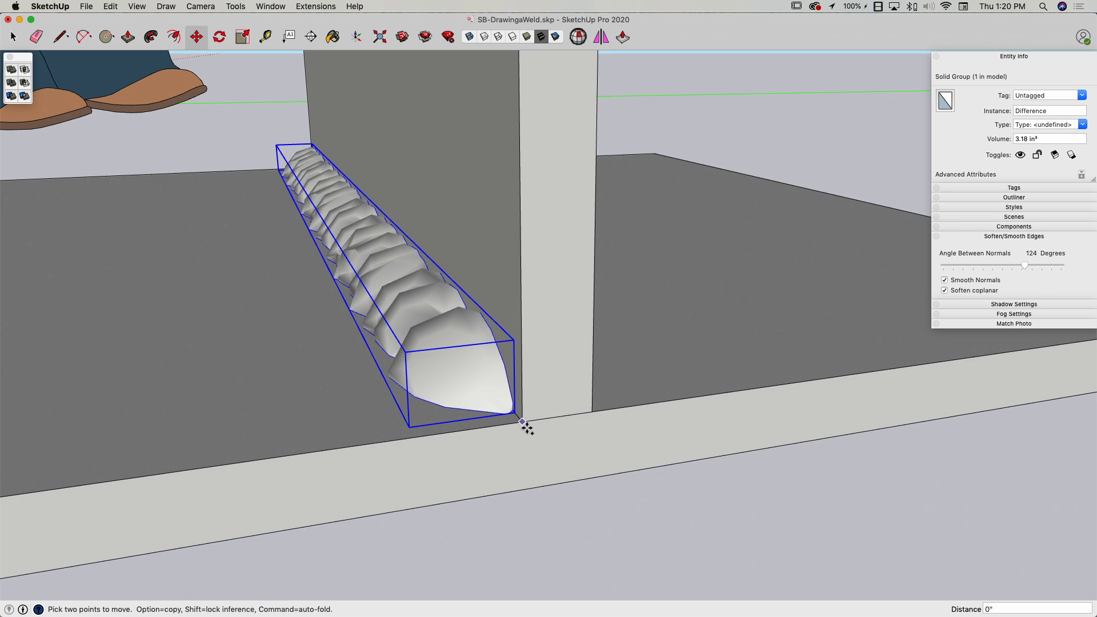
pyautogui.press('alt')
pyautogui.click(523, 423)
pyautogui.click(734, 389)
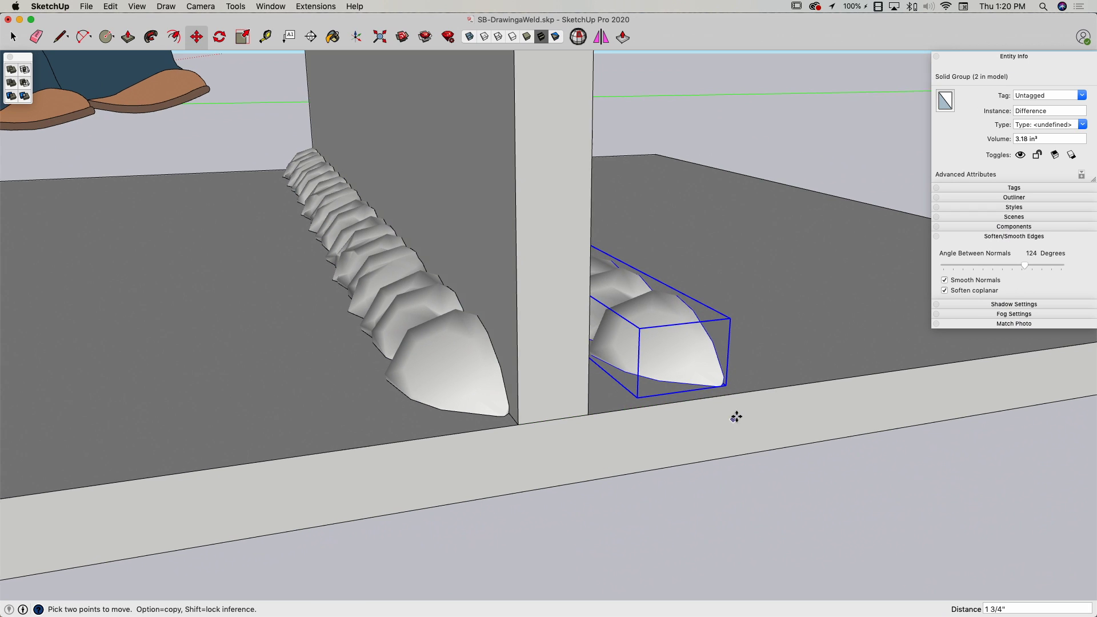
# Step: Rotate the copied weld -90 degrees about its long axis so its flat sides face the upright and the base
pyautogui.moveTo(737, 417); pyautogui.dragTo(734, 478, button='middle')
pyautogui.press('q')
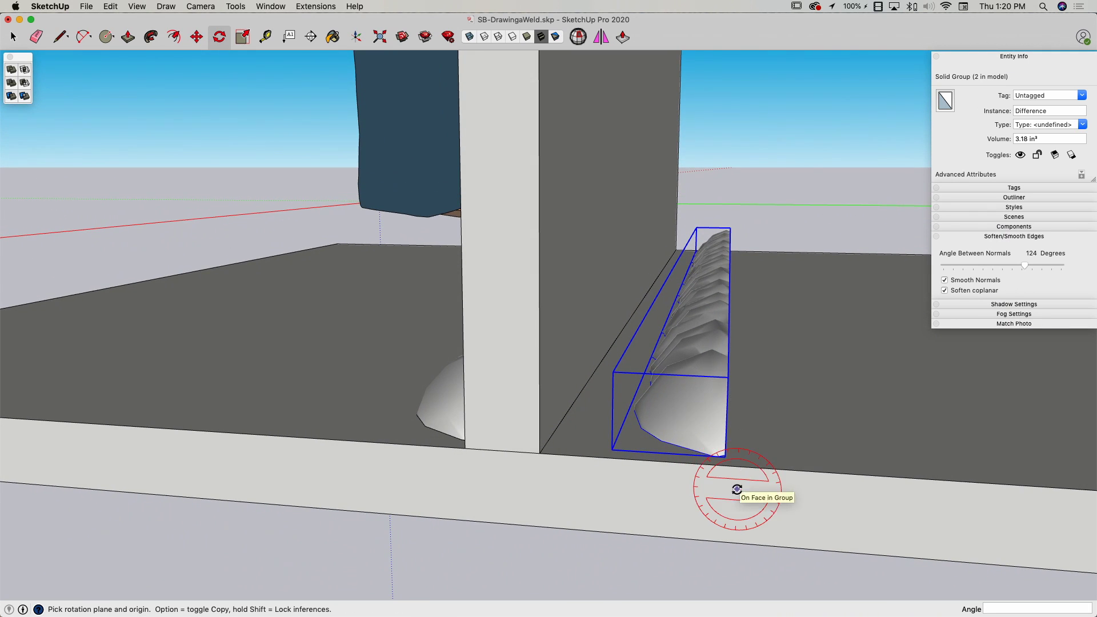
pyautogui.click(717, 416)
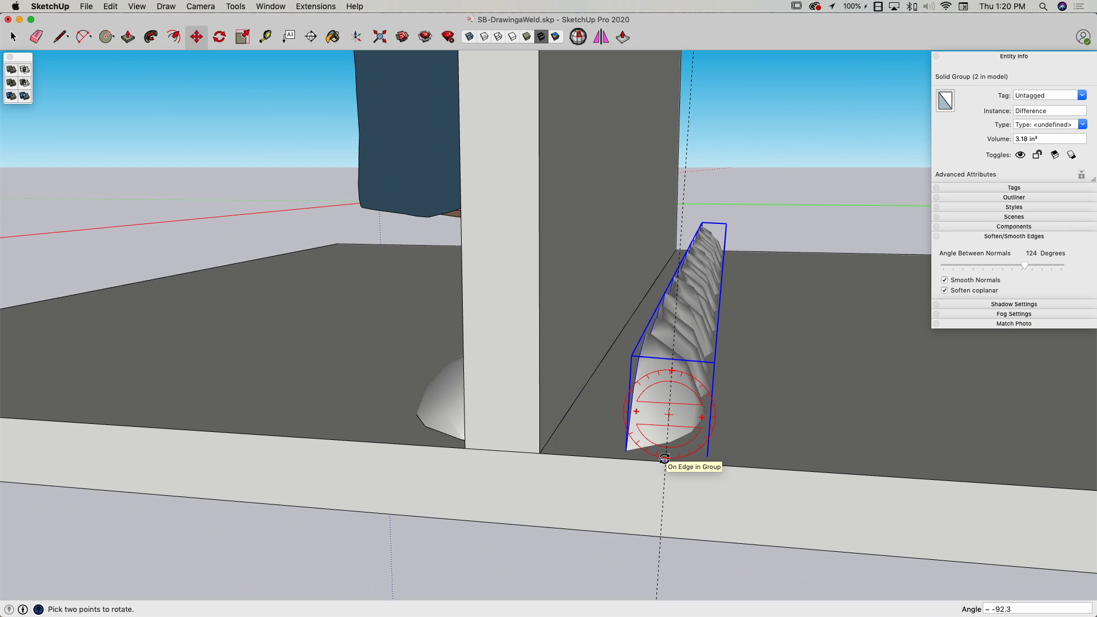
pyautogui.press('Return')
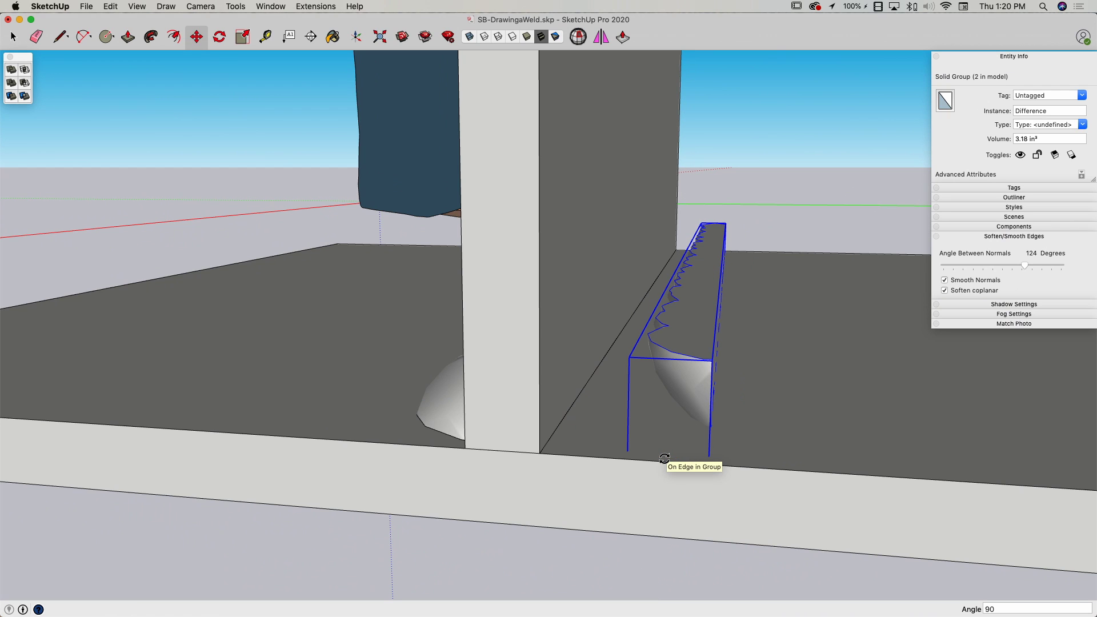
# Step: Move the copied weld by its inner bottom corner to the endpoint where the upright plate meets the base plate
pyautogui.press('m')
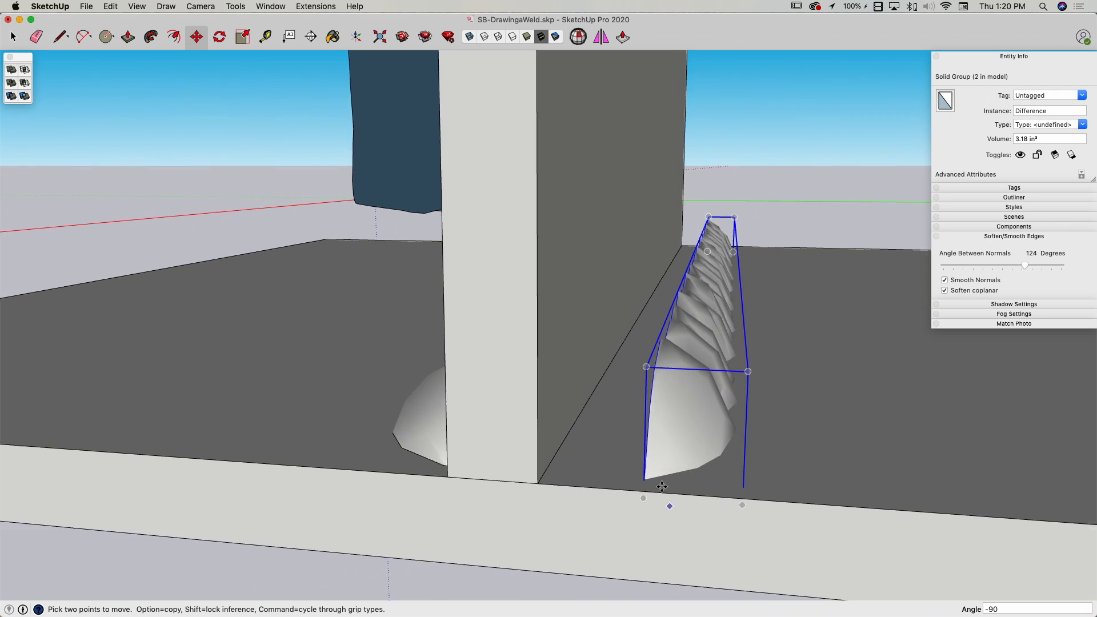
pyautogui.scroll(3, 698, 488)
pyautogui.click(748, 390)
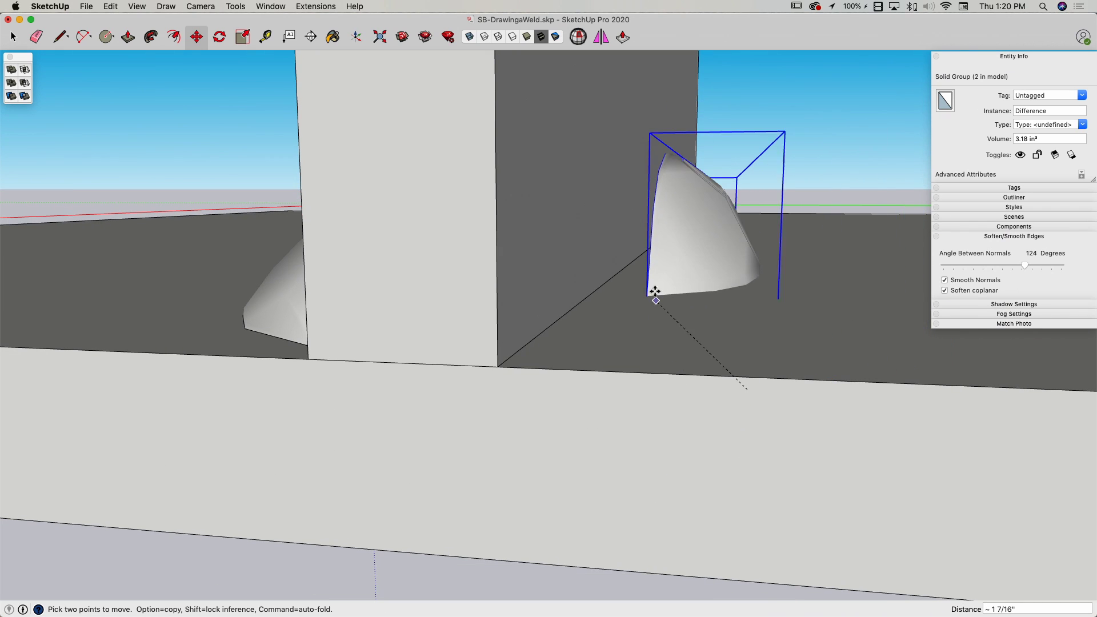
pyautogui.click(649, 287)
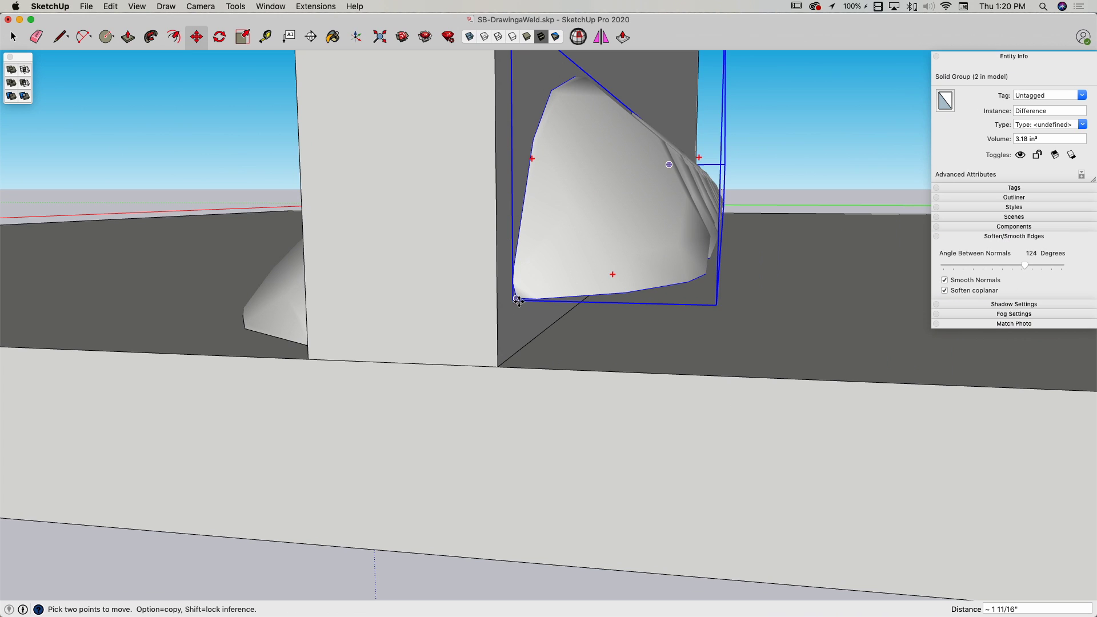
pyautogui.click(518, 299)
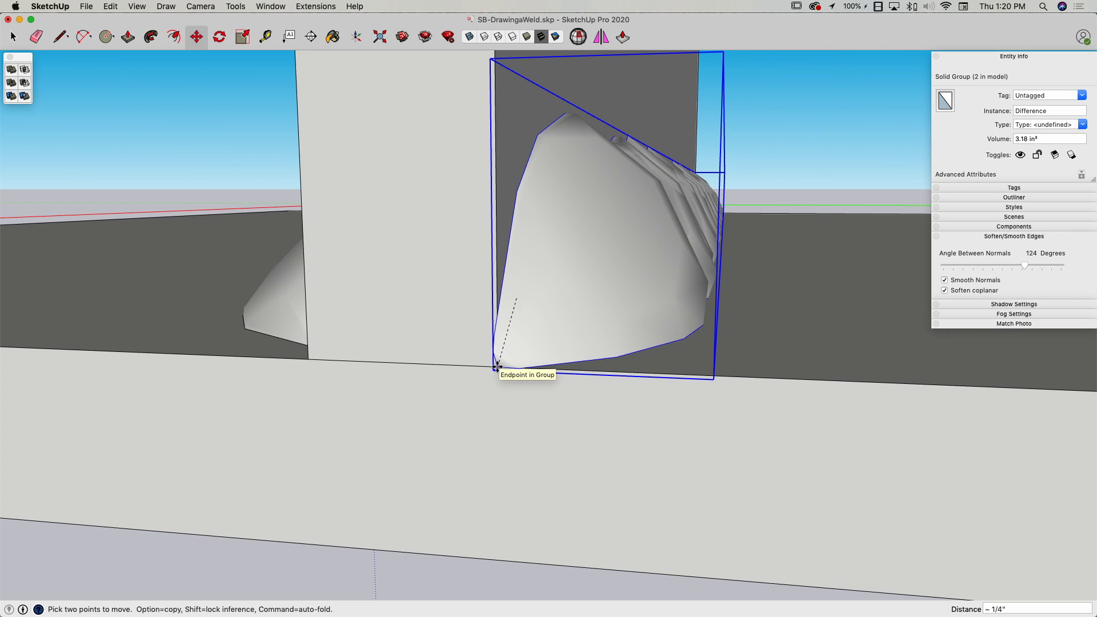
pyautogui.click(497, 367)
# Step: Shift the copied weld 3/16" along the joint, inward from the upright plate's end, and clear the selection
pyautogui.moveTo(669, 350); pyautogui.dragTo(583, 380, button='middle')
pyautogui.click(583, 380)
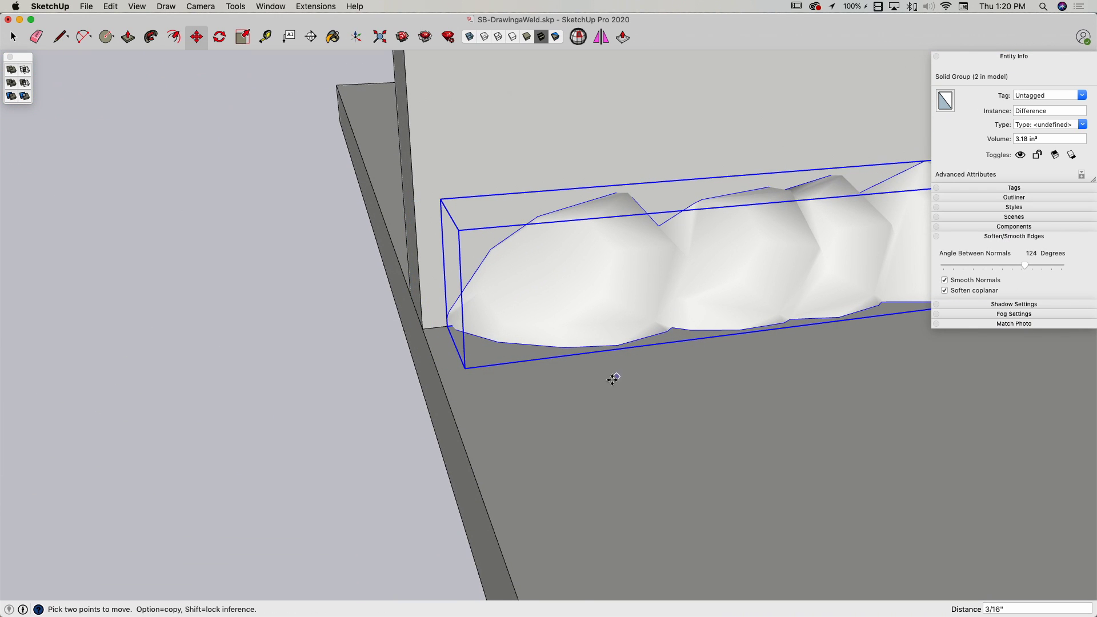
pyautogui.press('space')
pyautogui.click(508, 522)
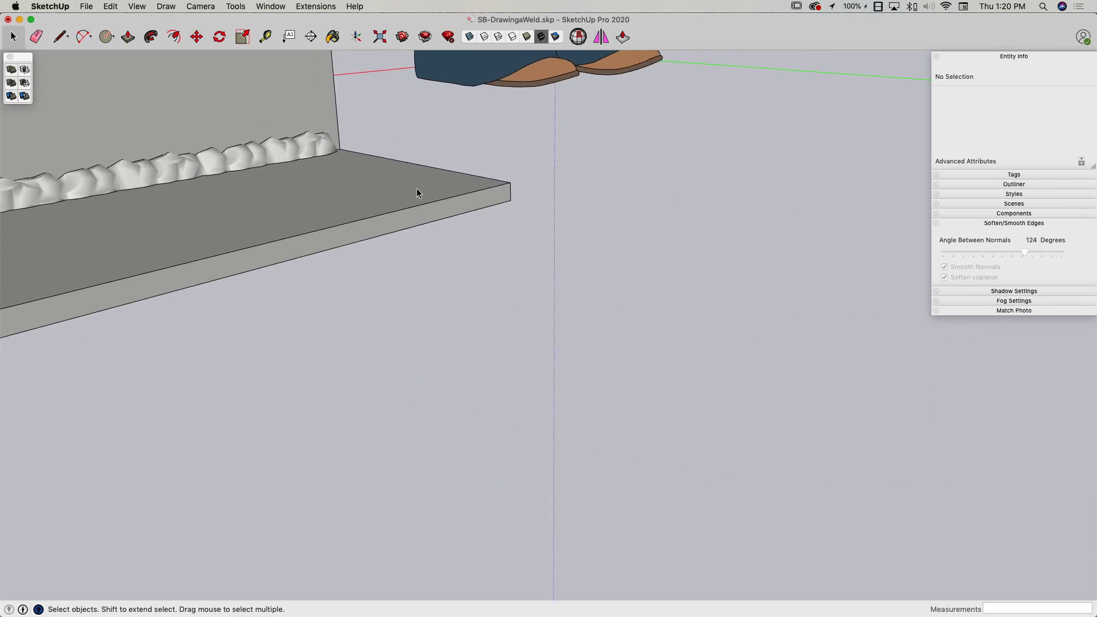
pyautogui.moveTo(417, 190); pyautogui.dragTo(715, 429, button='middle')
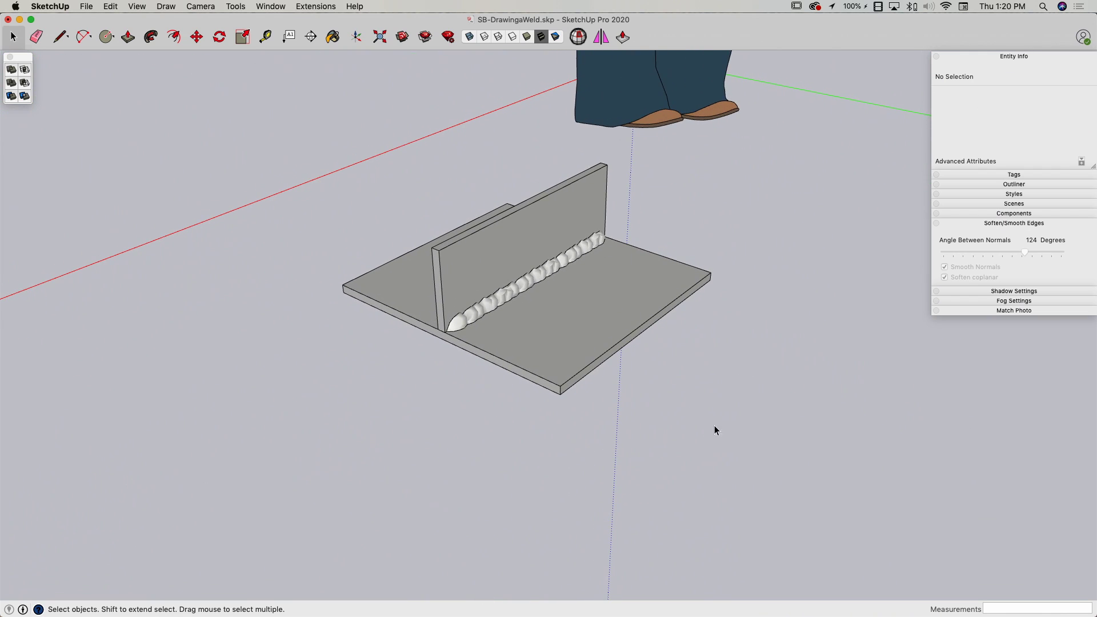